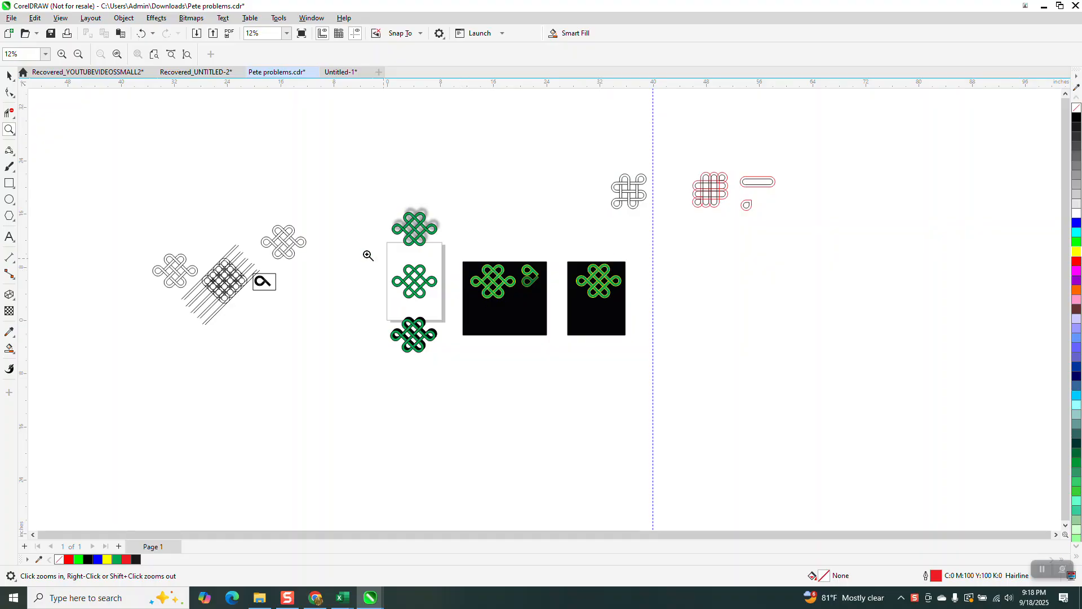
Step: Examine the circle-and-line construction grid, the black loop shape beside it and the finished outline knots around it
drag(187, 255, 290, 330)
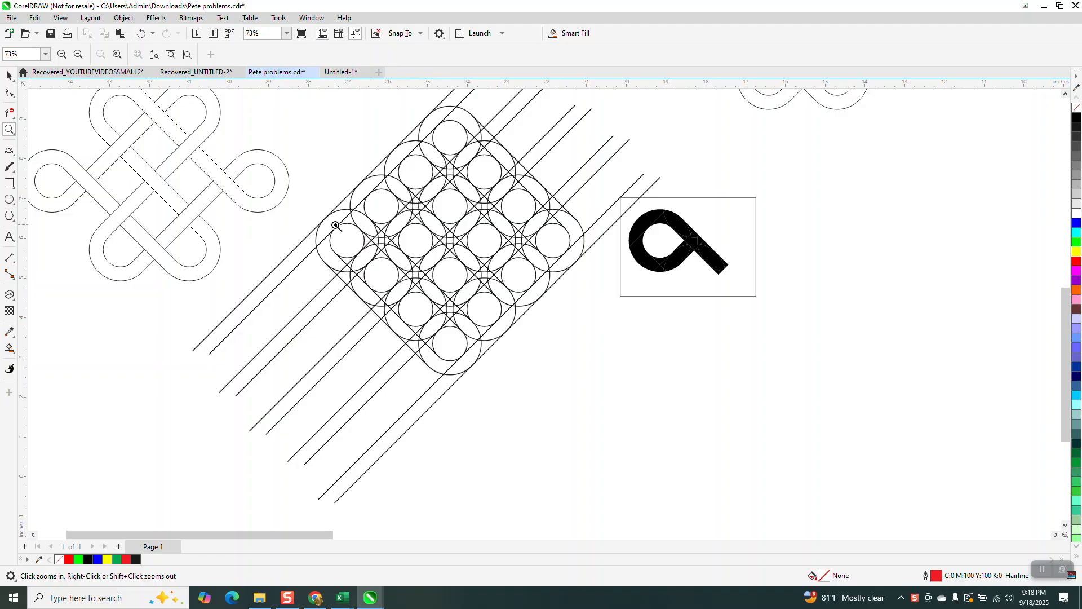
scroll(335, 226, down, 1)
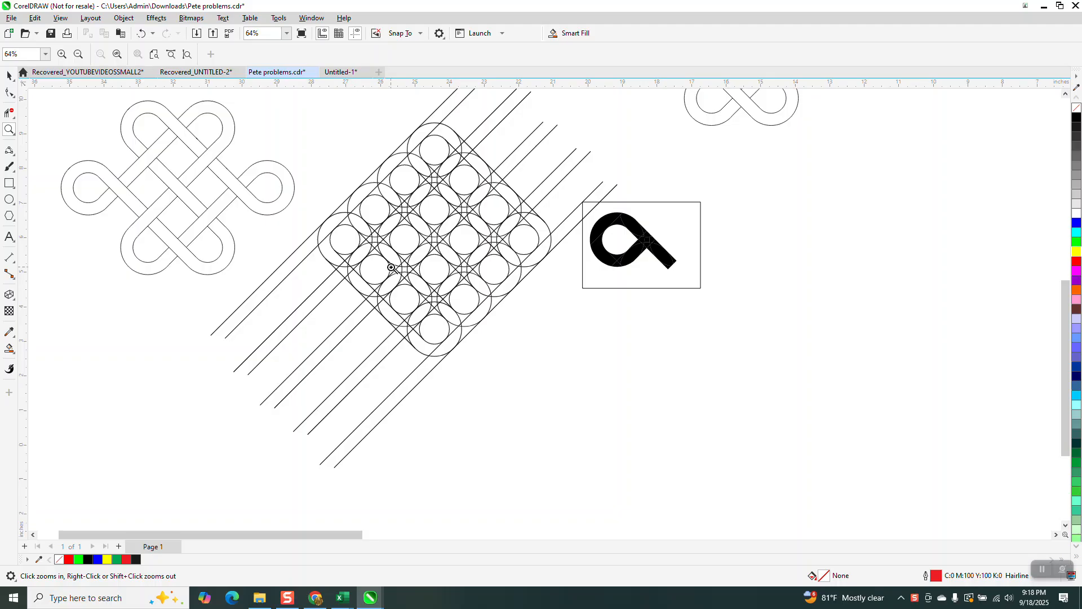
scroll(366, 212, down, 1)
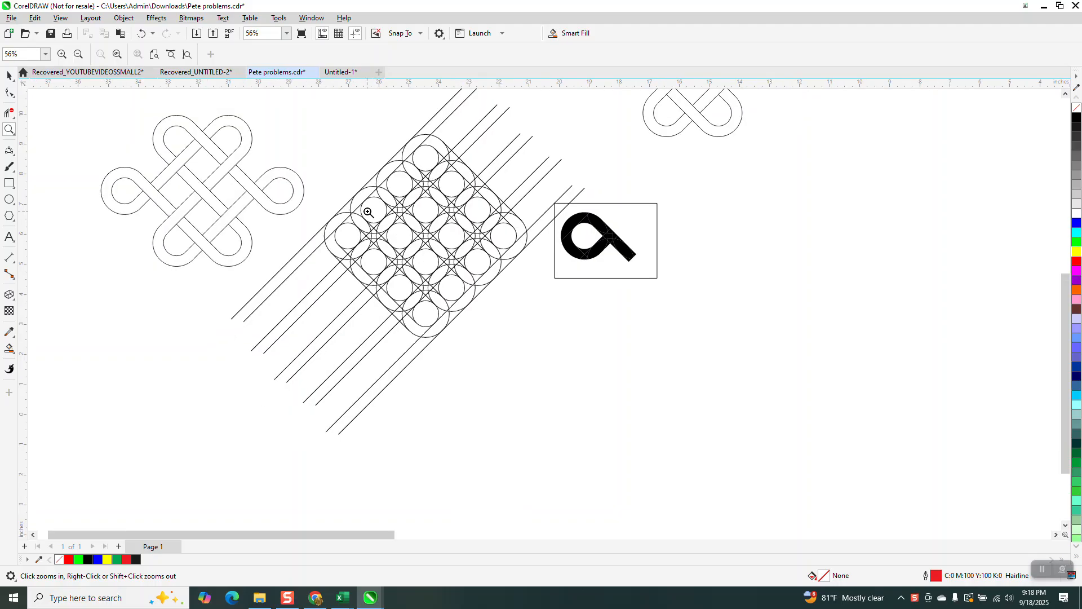
scroll(361, 214, down, 1)
scroll(336, 221, down, 1)
scroll(311, 223, down, 1)
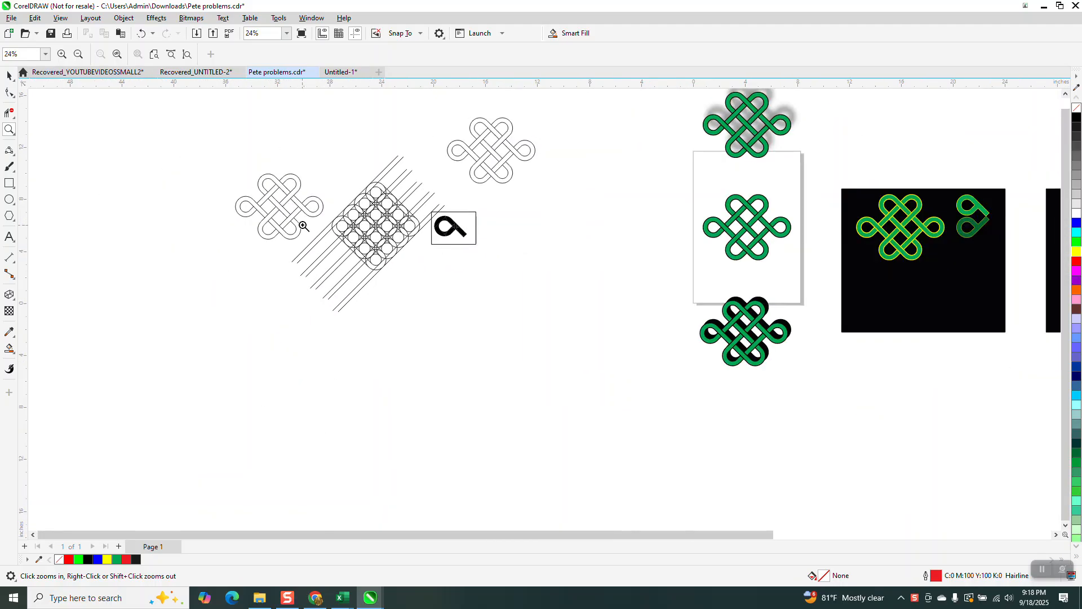
scroll(431, 274, up, 5)
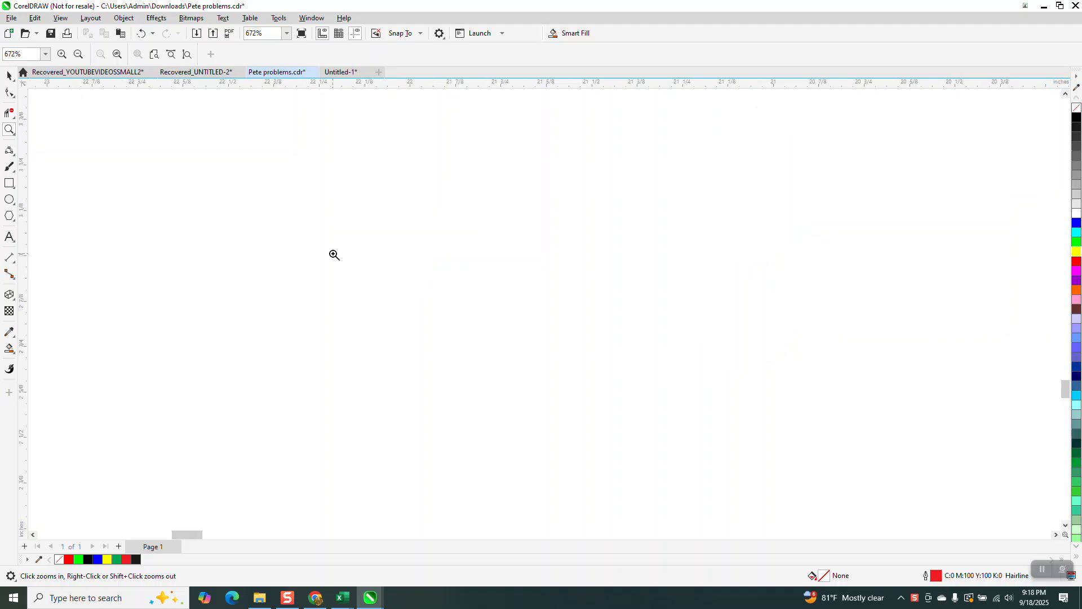
scroll(261, 240, down, 5)
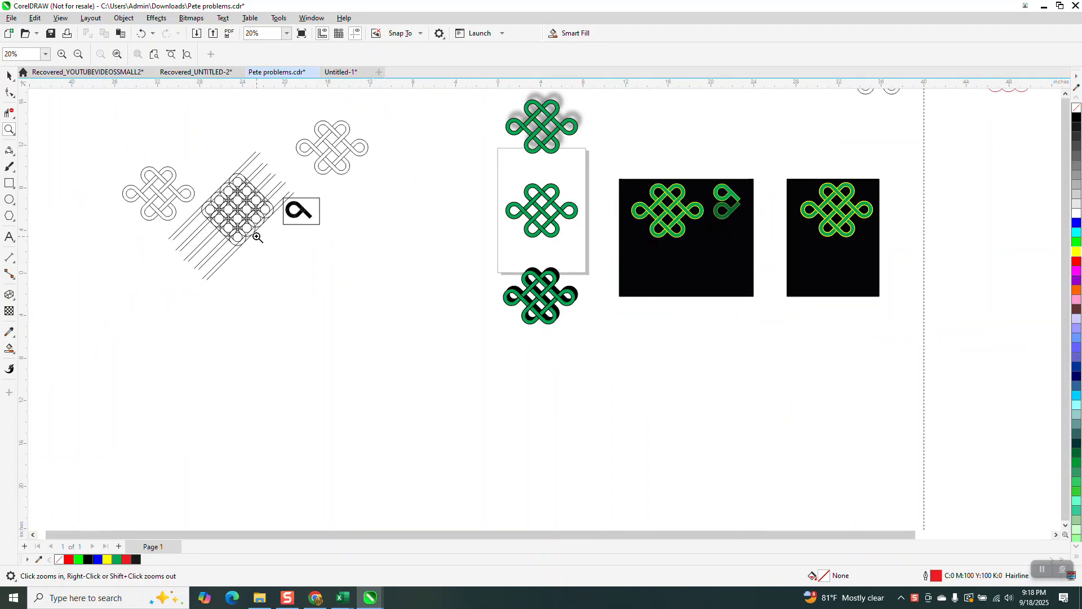
Step: Place a copy of the yellow-outlined green knot directly below the original on the wider black rectangle
click(9, 75)
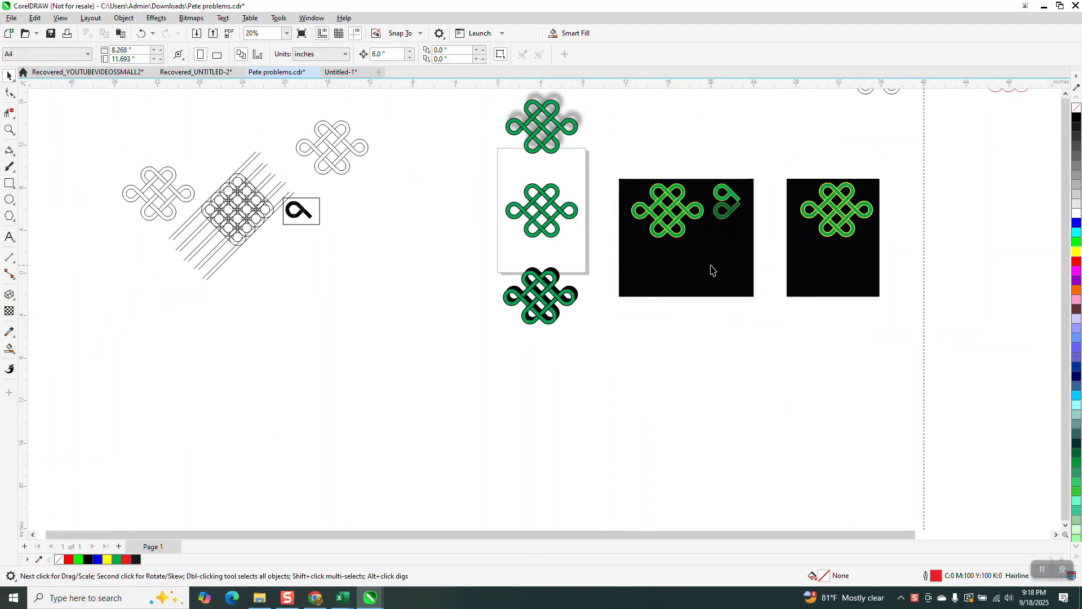
click(10, 127)
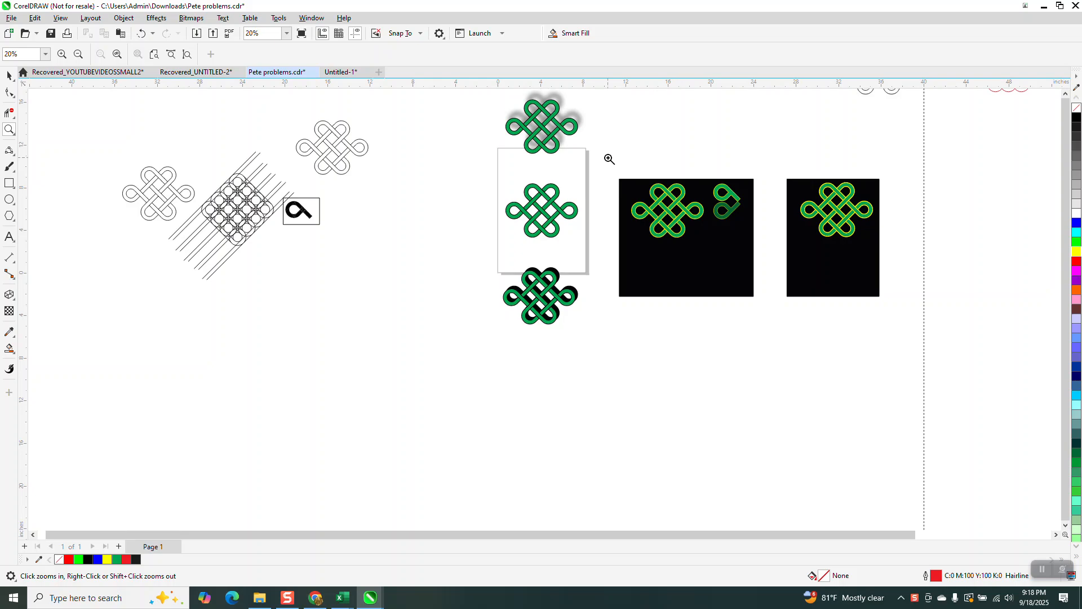
click(720, 255)
click(9, 75)
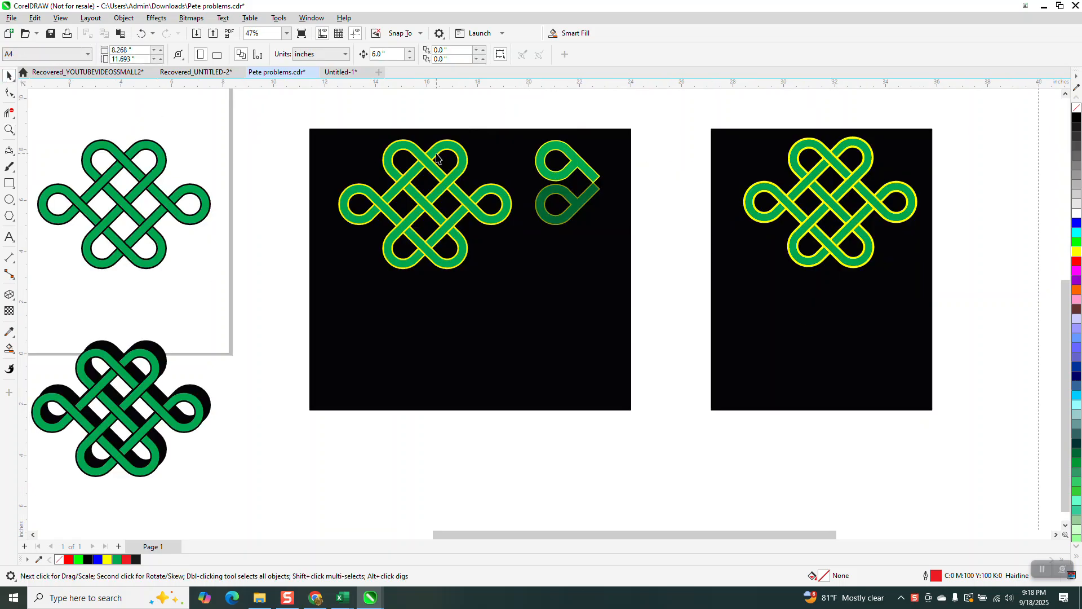
click(441, 154)
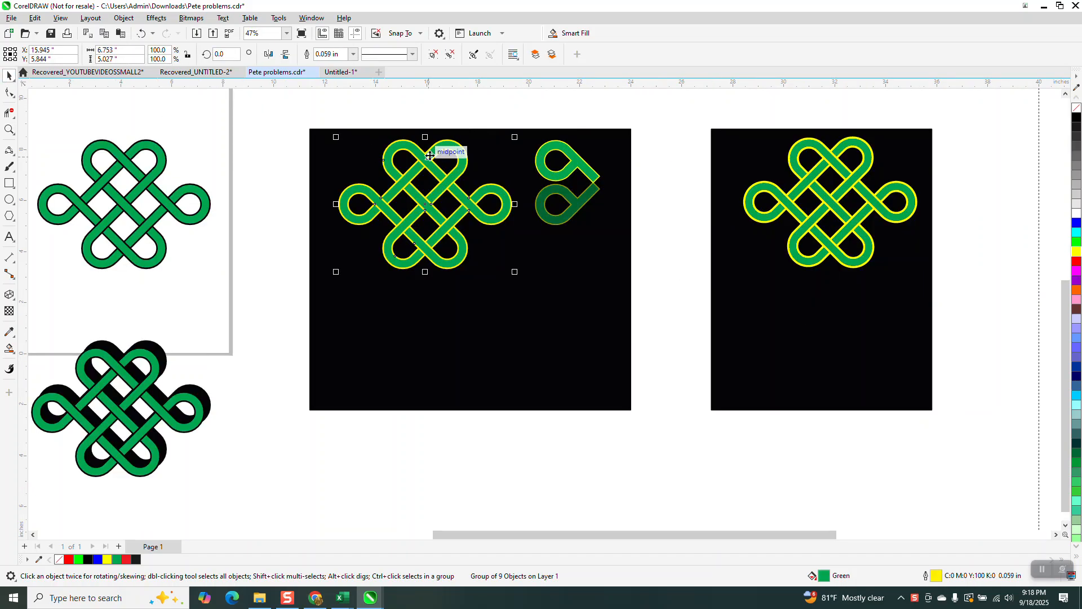
drag(429, 155, 415, 331)
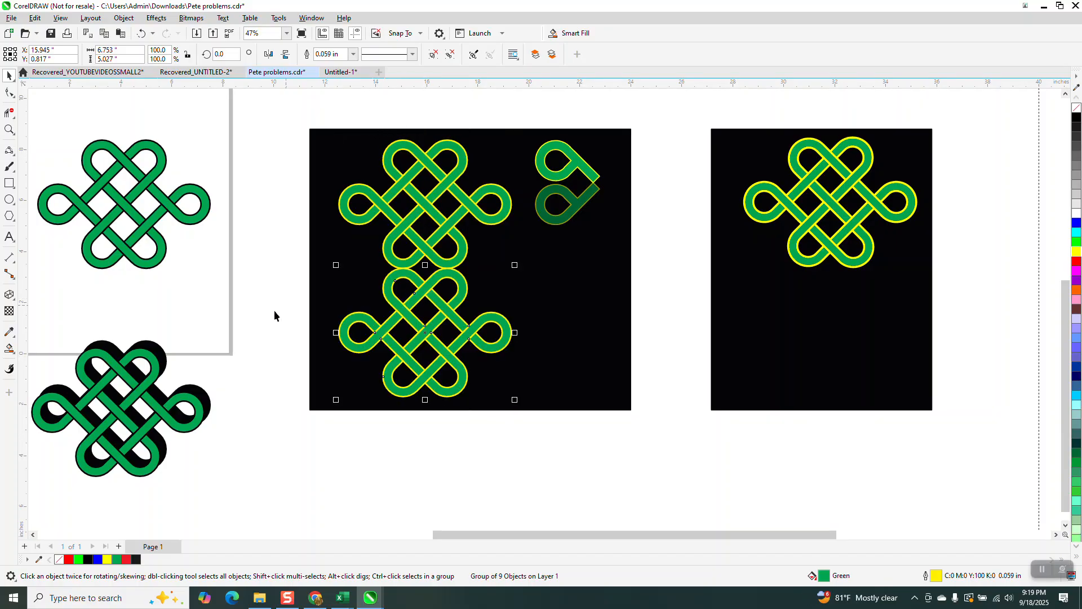
Step: Try a uniform transparency of 79 on the copied lower knot, check the strand crossings and undo it
click(10, 311)
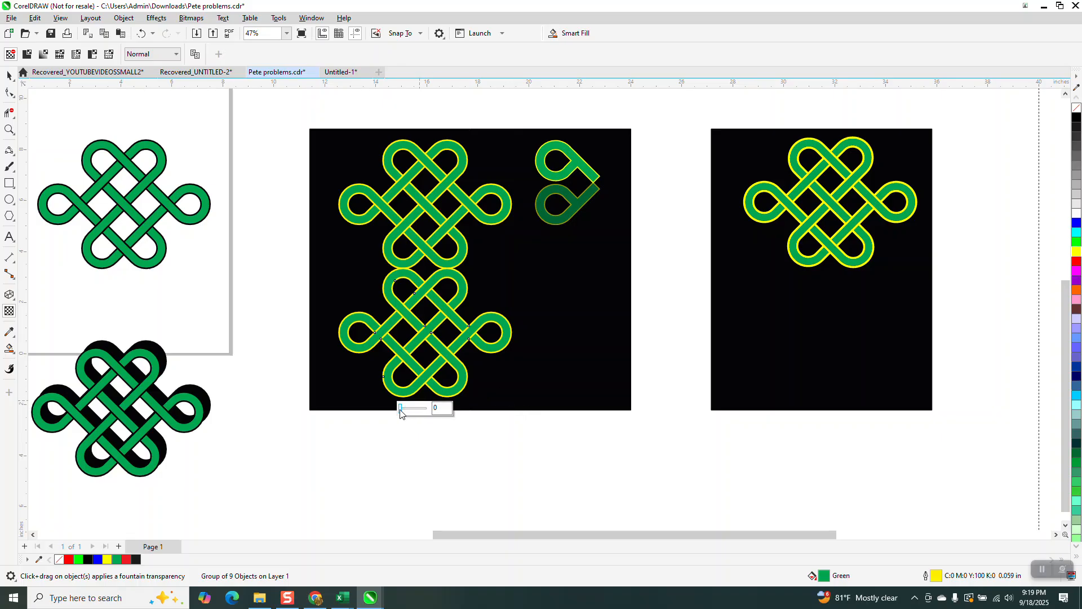
drag(400, 409, 421, 407)
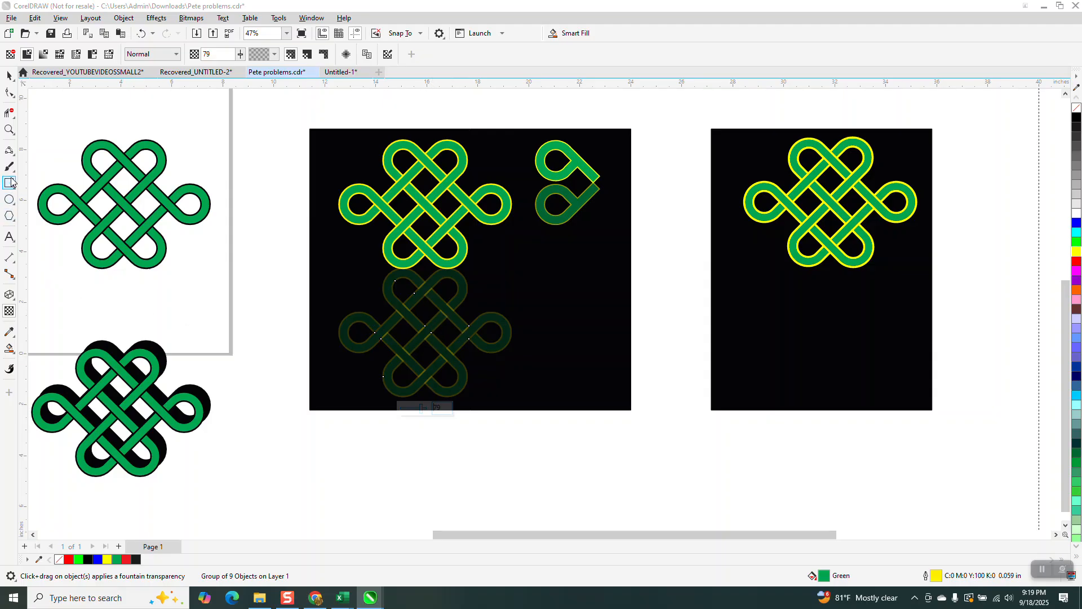
click(9, 131)
drag(349, 290, 524, 387)
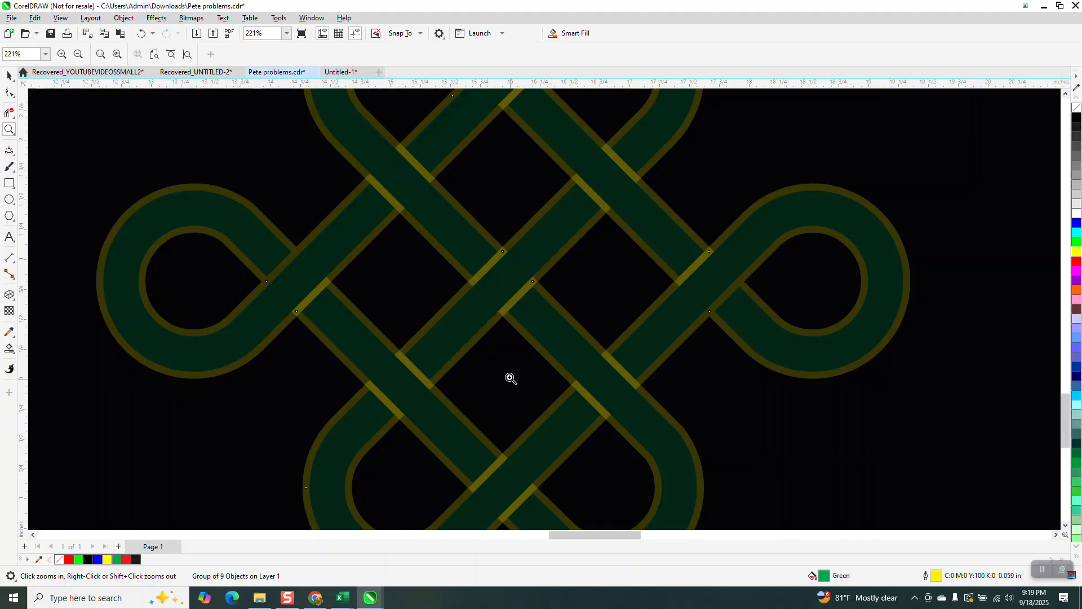
right_click(481, 372)
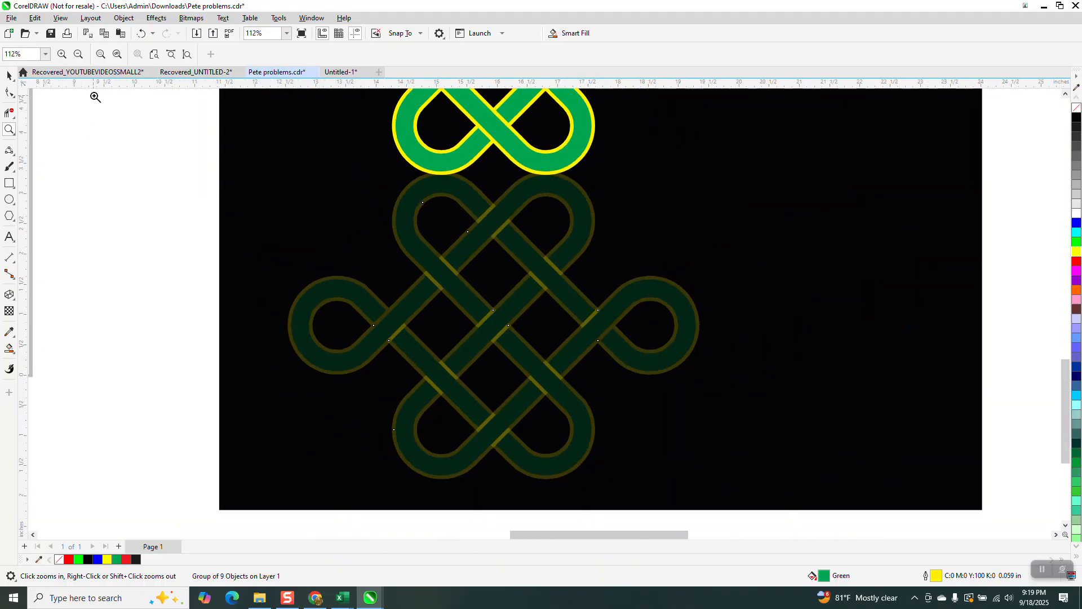
click(141, 33)
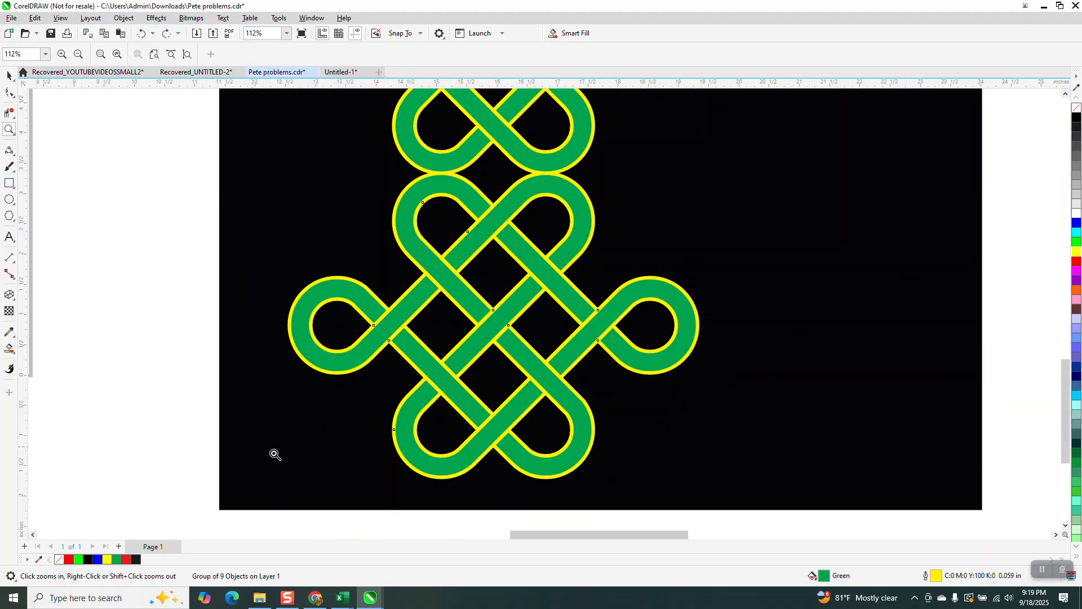
Step: Apply a uniform transparency of 38 to the lower knot, then ungroup it into separate pieces and deselect them
click(9, 311)
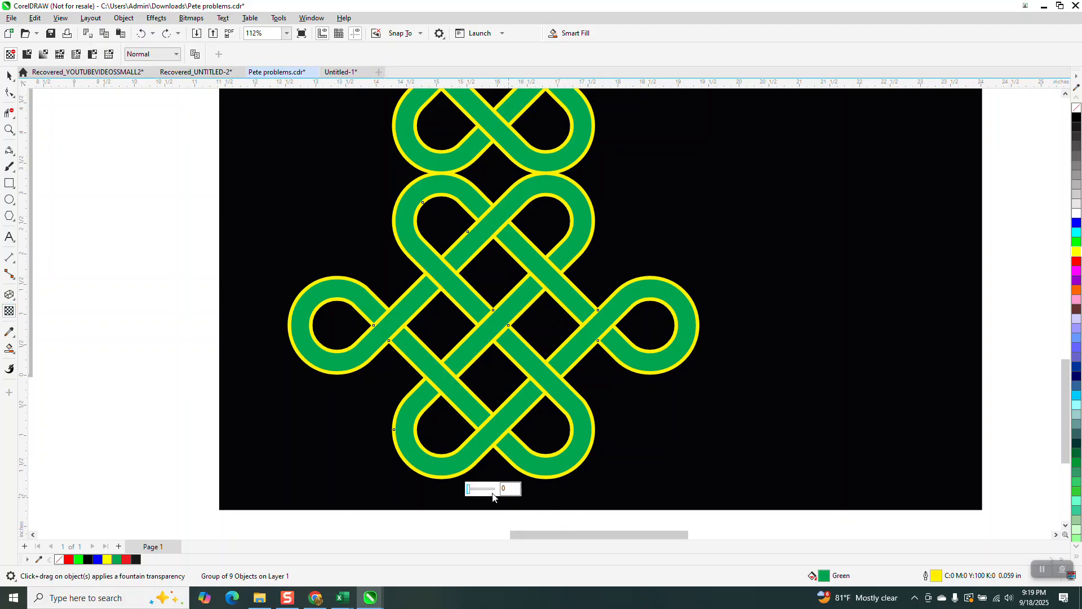
drag(469, 494, 480, 492)
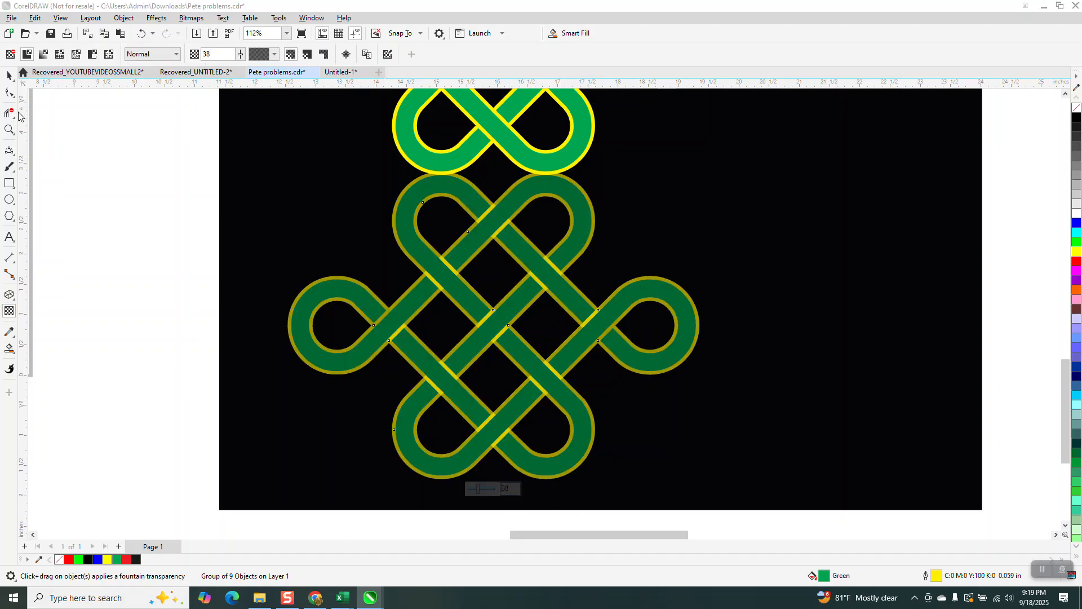
click(9, 75)
click(434, 263)
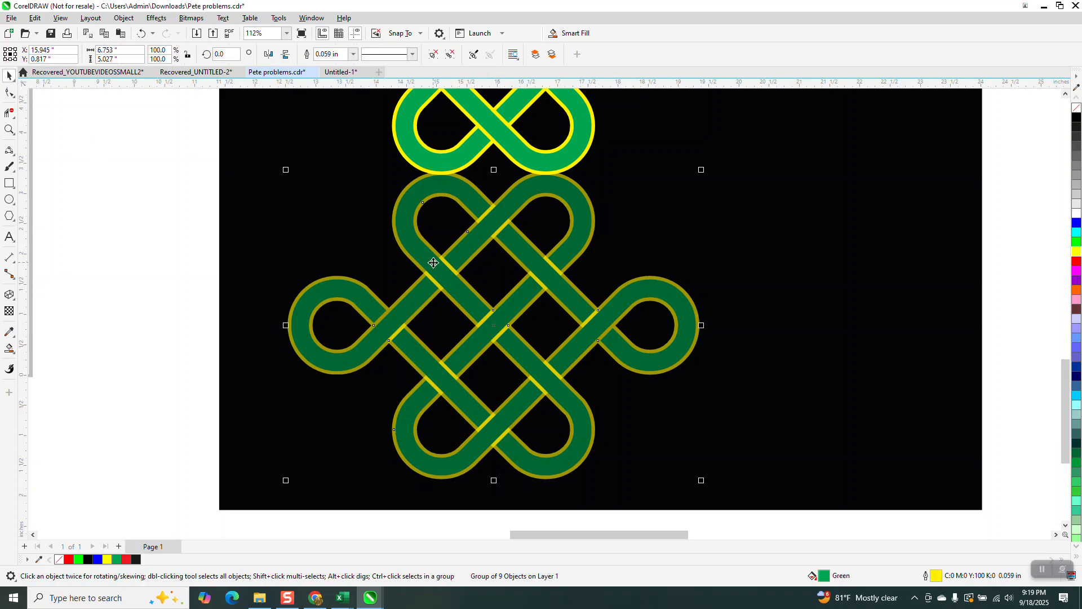
click(123, 18)
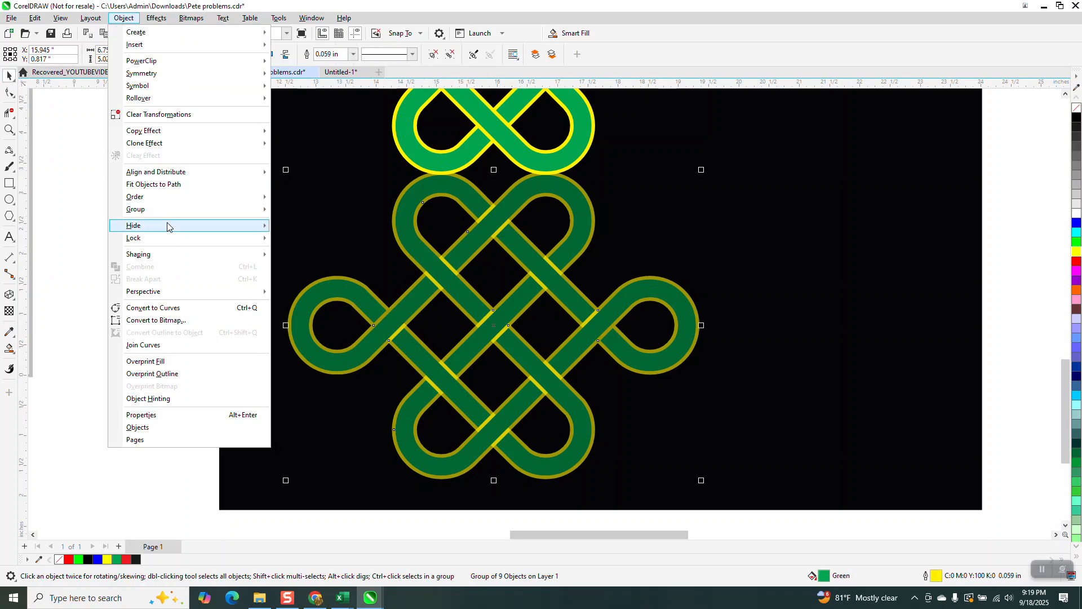
mouse_move(167, 214)
click(298, 223)
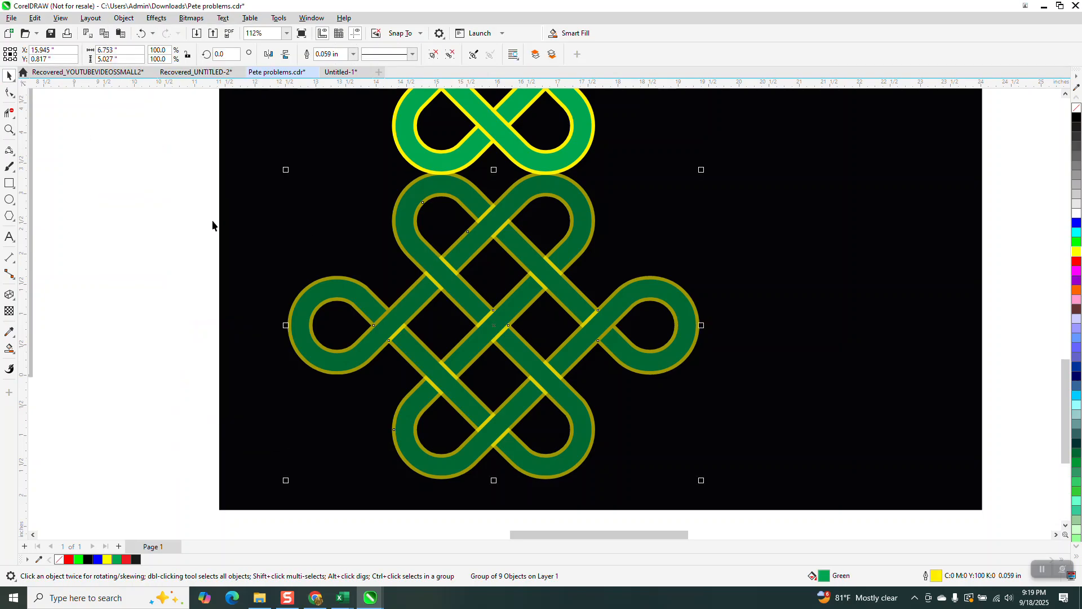
key(Escape)
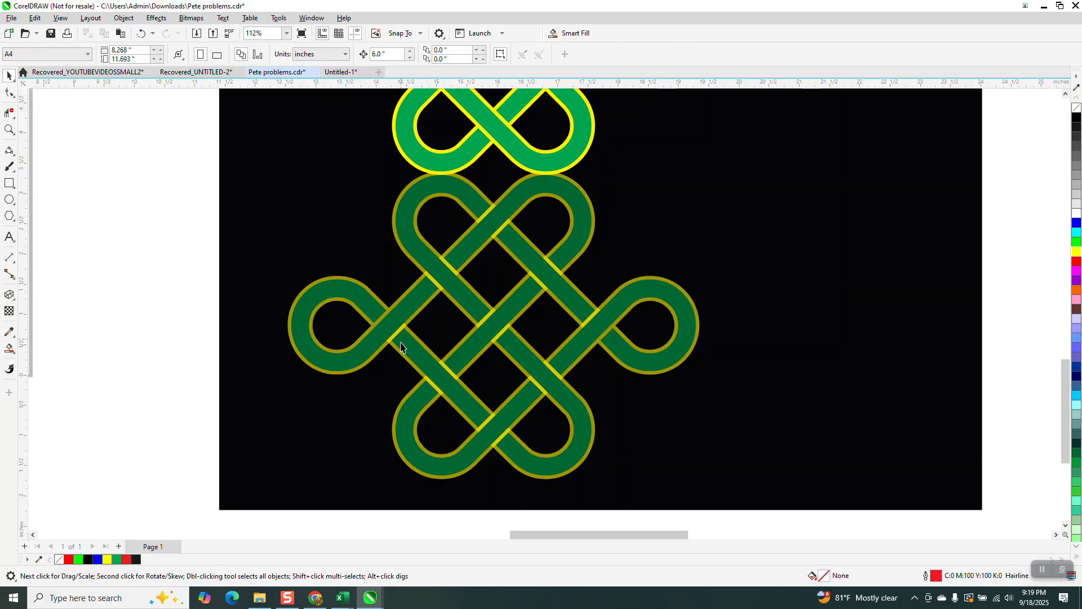
Step: Move one diagonal strand out of the transparent knot, lay its end over the neighbouring strand's edge and inspect the overlapping outlines
drag(402, 347, 319, 198)
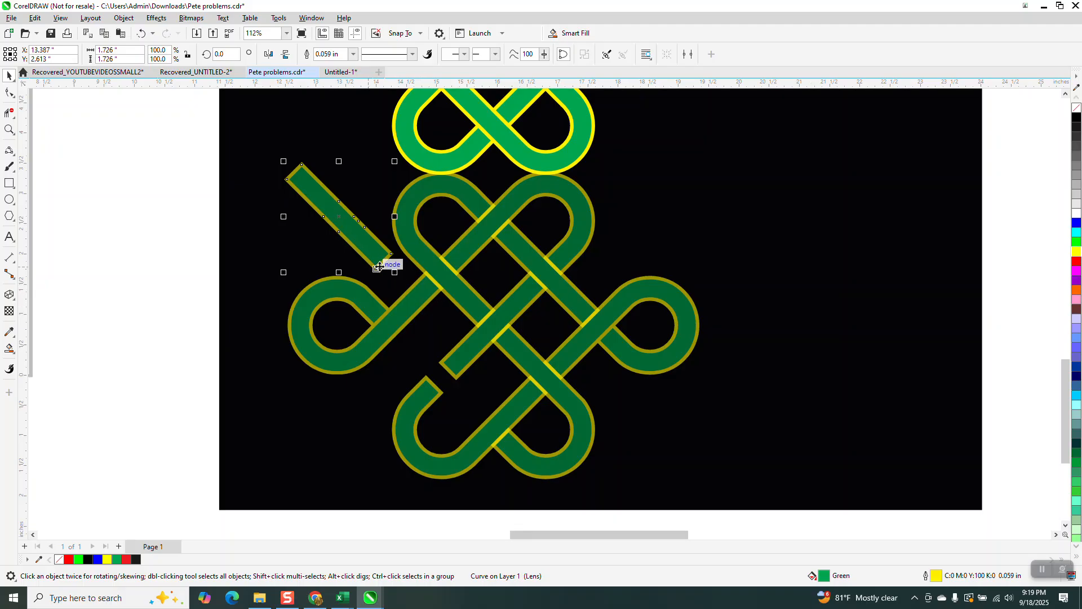
drag(385, 267, 401, 296)
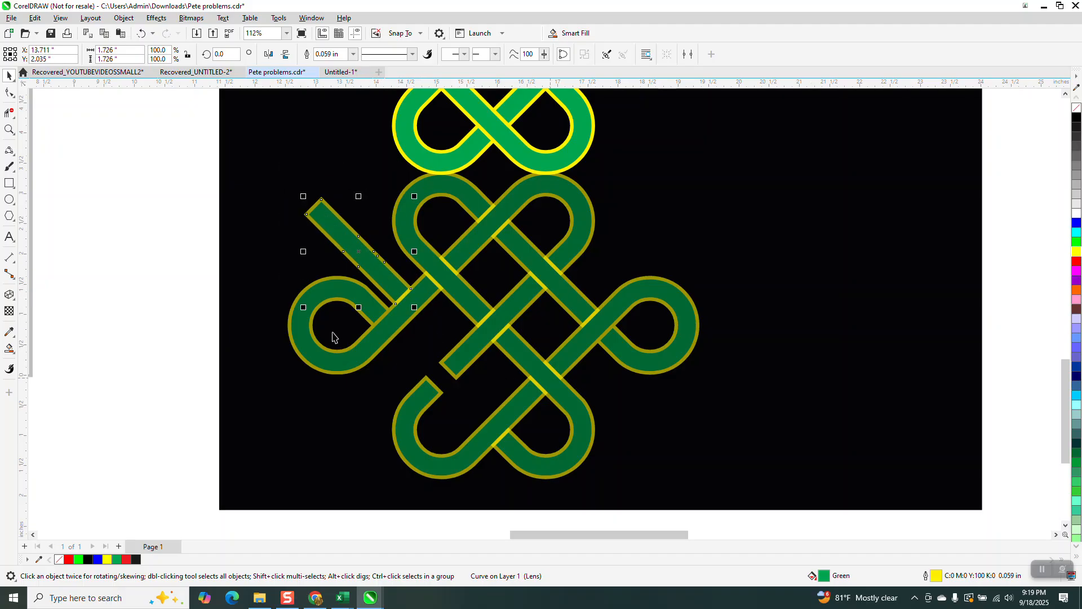
click(9, 130)
drag(359, 265, 481, 342)
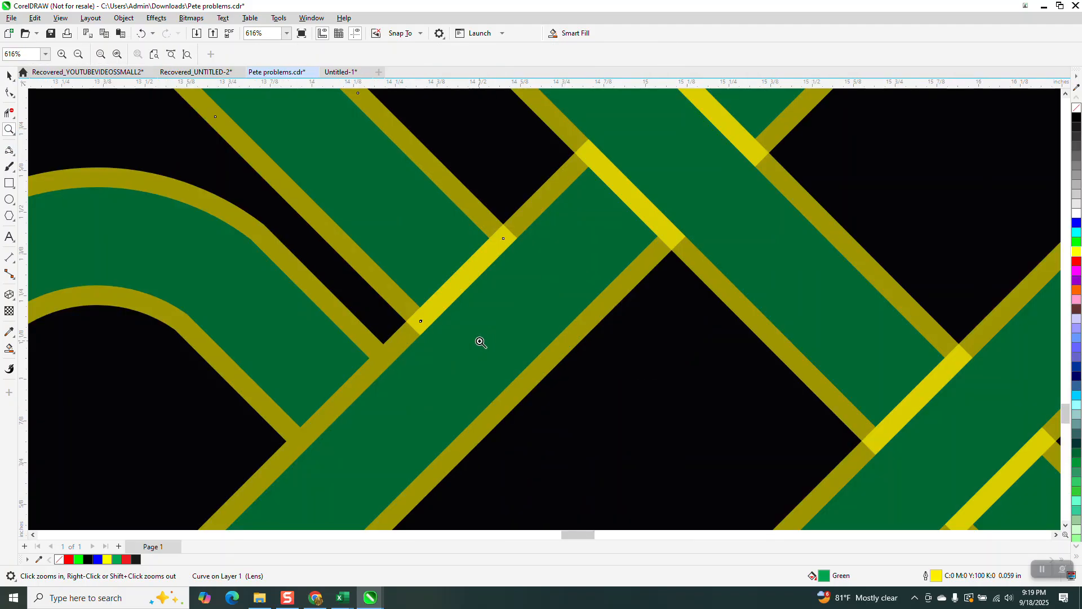
scroll(477, 340, down, 6)
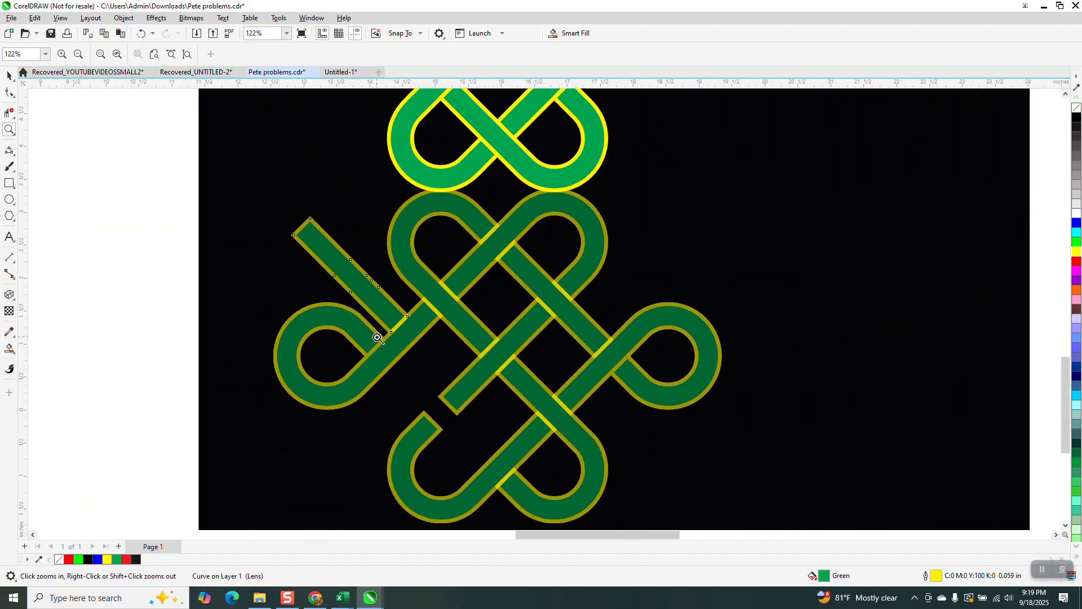
Step: Review the overlapping circles and parallel lines from which the knot pieces were built
scroll(454, 328, down, 2)
scroll(440, 326, down, 1)
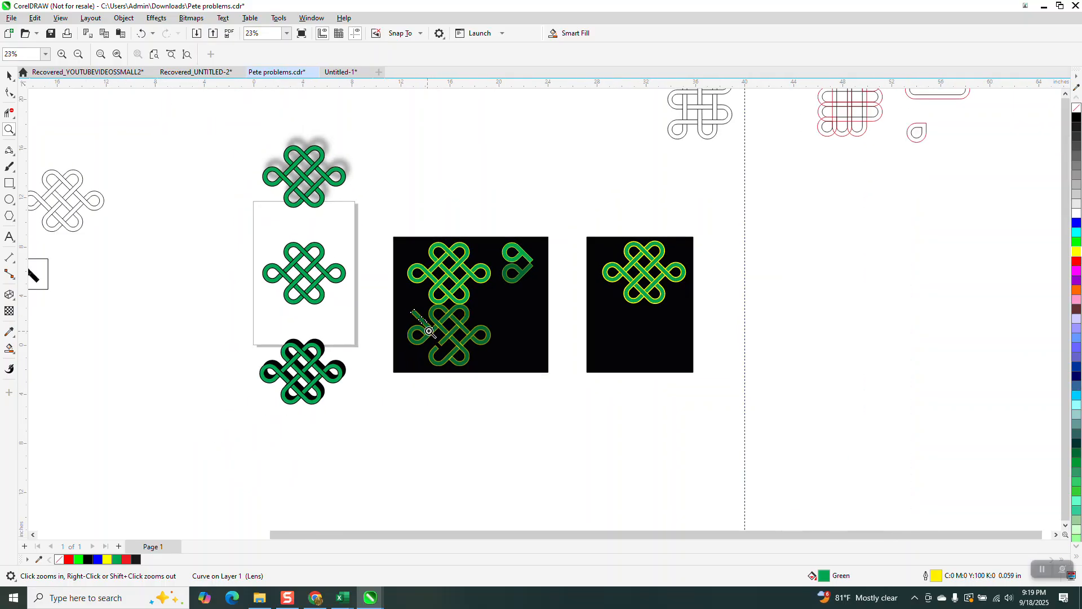
scroll(410, 333, down, 1)
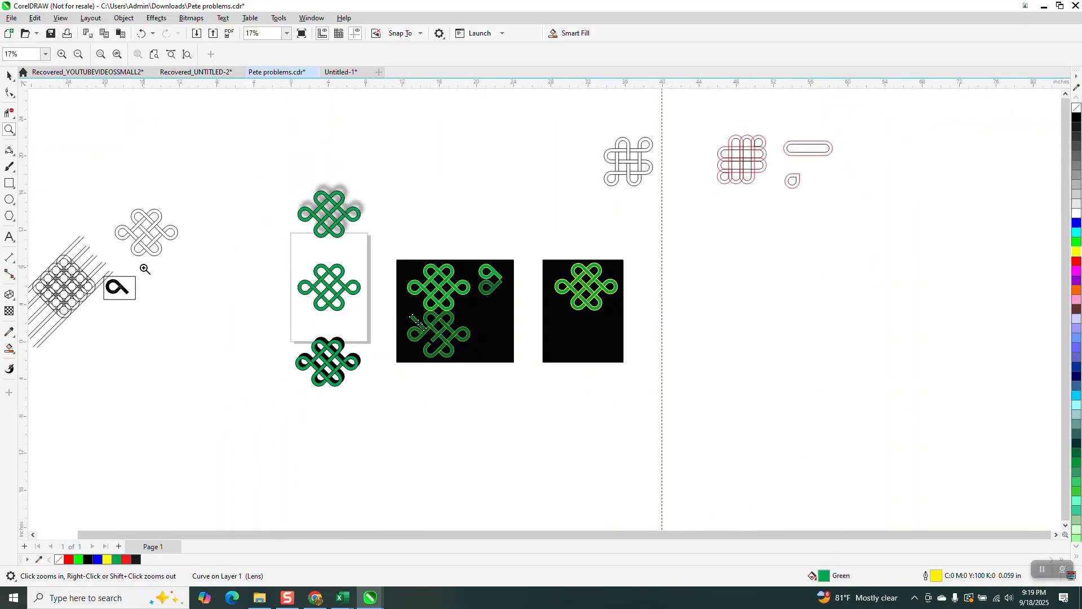
drag(45, 254, 137, 320)
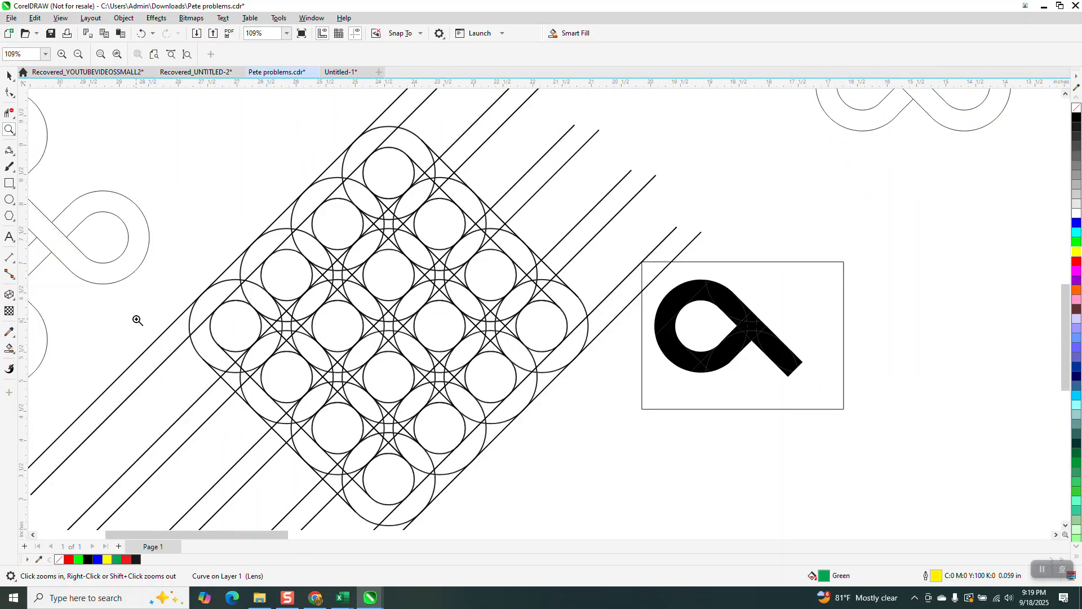
scroll(503, 317, down, 1)
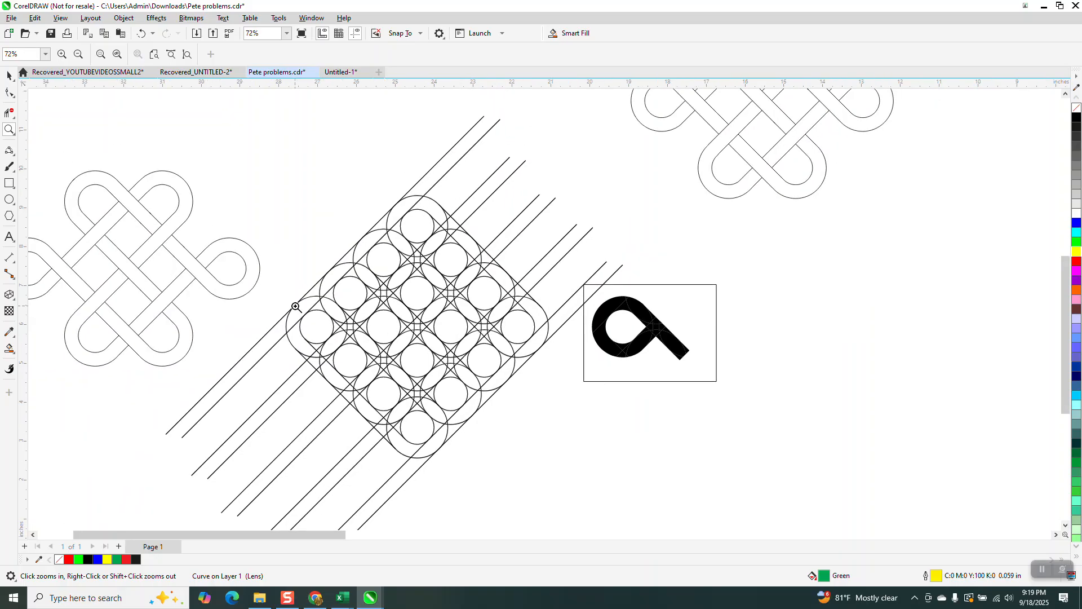
scroll(290, 304, down, 4)
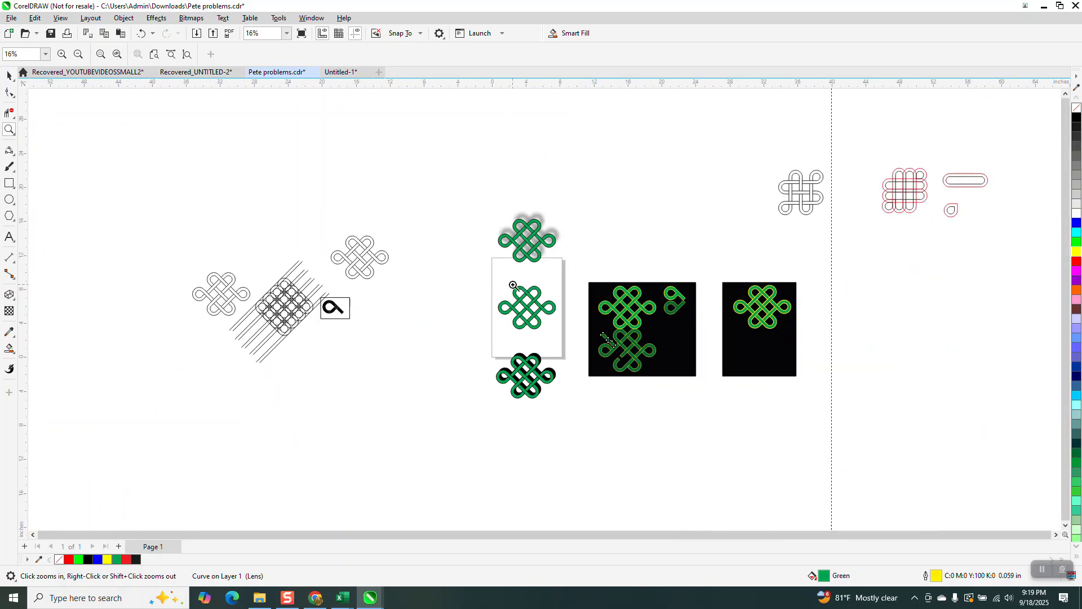
Step: Replace the faded lower loop beside the solid knot with a vertically mirrored copy of the solid loop, and set its transparency to 66
drag(628, 275, 692, 324)
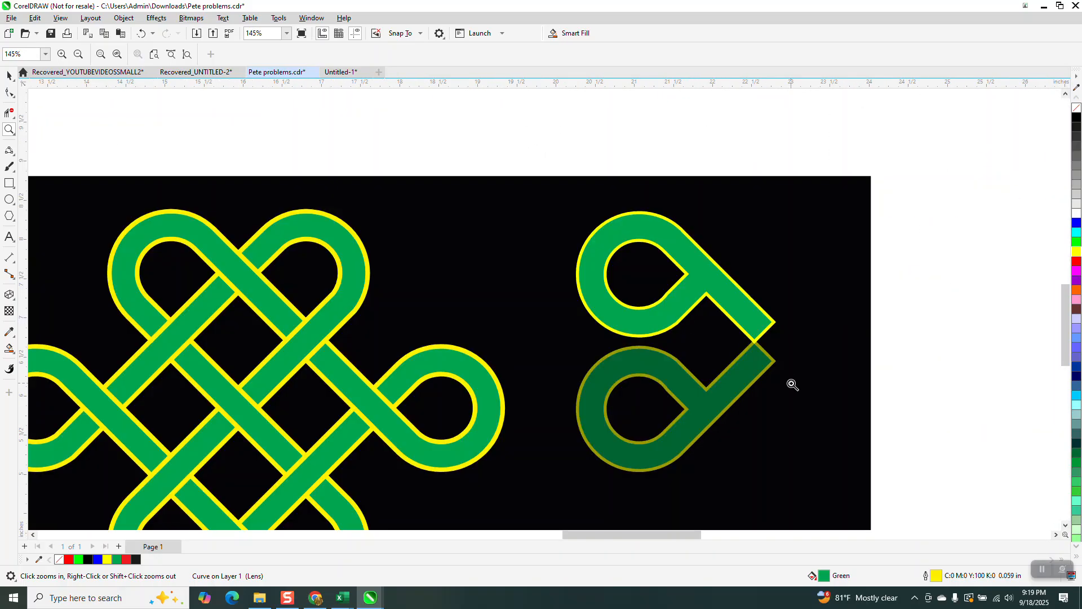
click(9, 75)
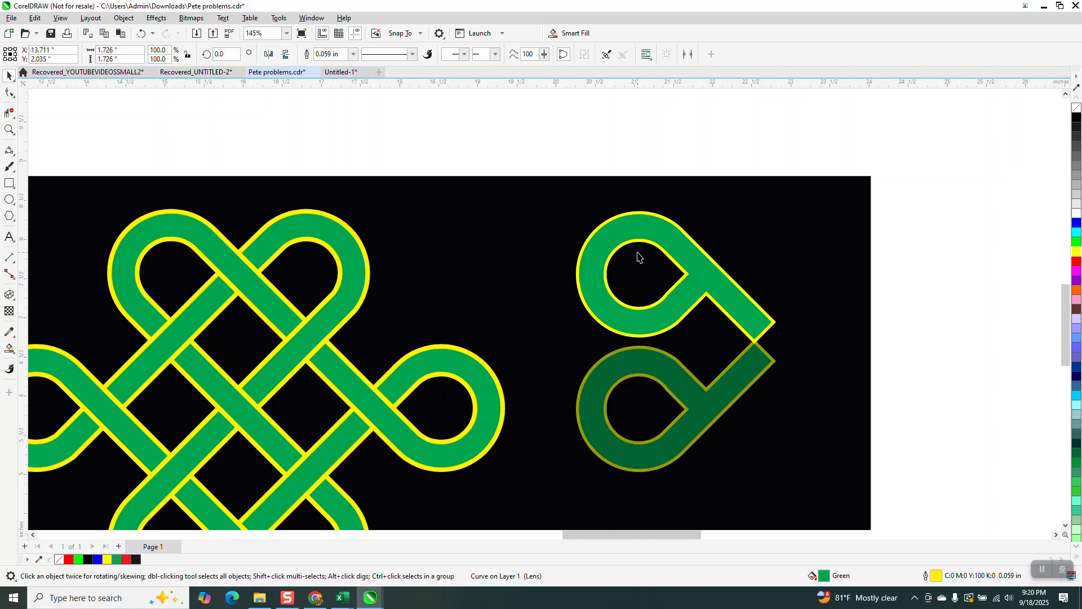
click(712, 403)
drag(706, 387, 715, 302)
drag(679, 212, 676, 372)
right_click(676, 372)
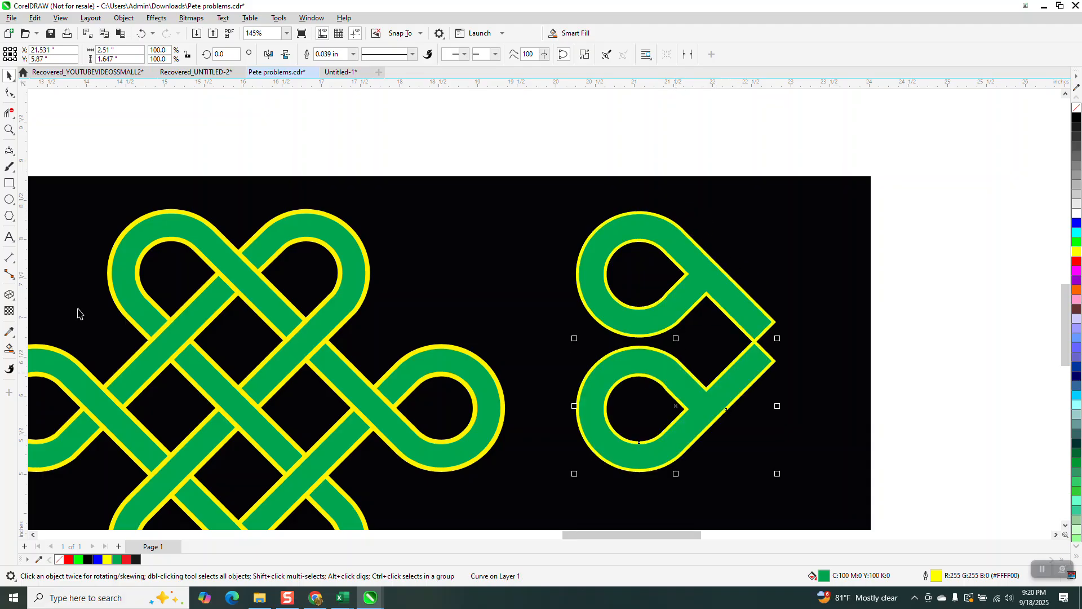
click(9, 311)
drag(652, 483, 668, 482)
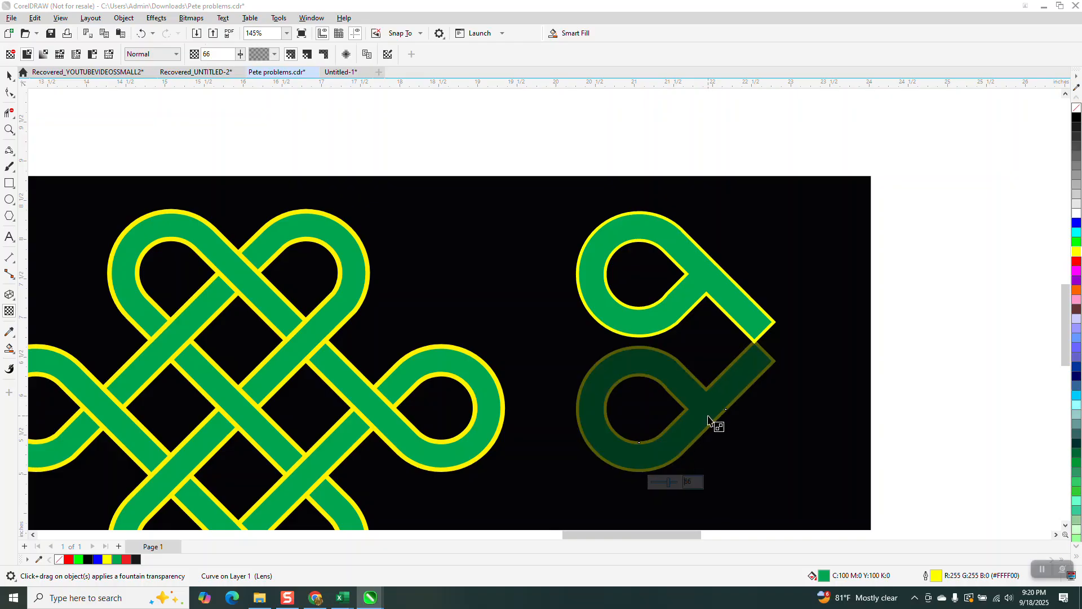
Step: Move the group of construction circles and diagonal lines over beside the black-outlined woven knot
scroll(626, 420, down, 3)
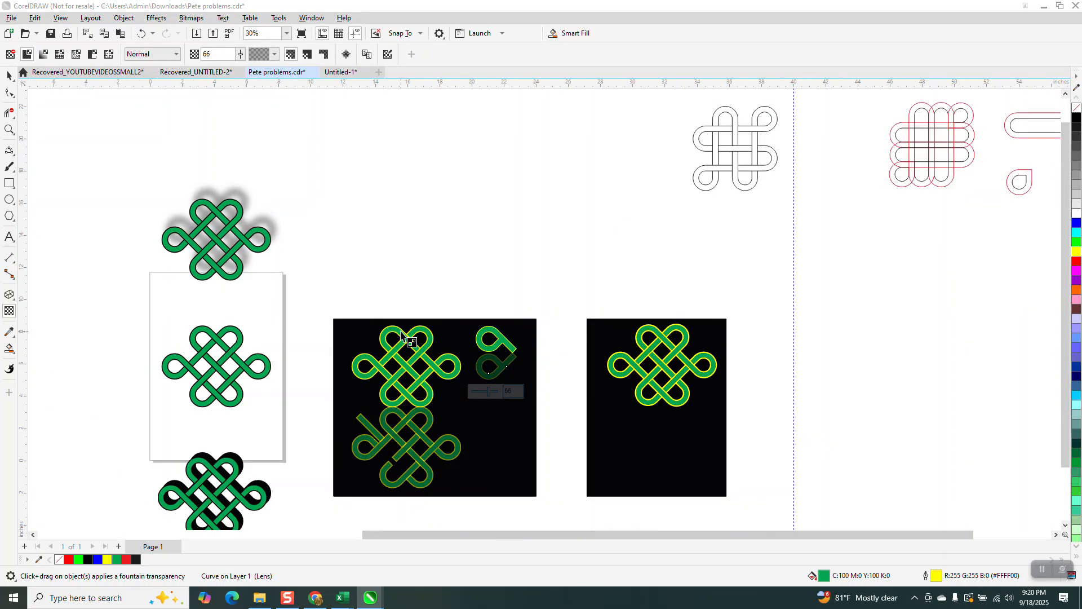
scroll(401, 335, down, 1)
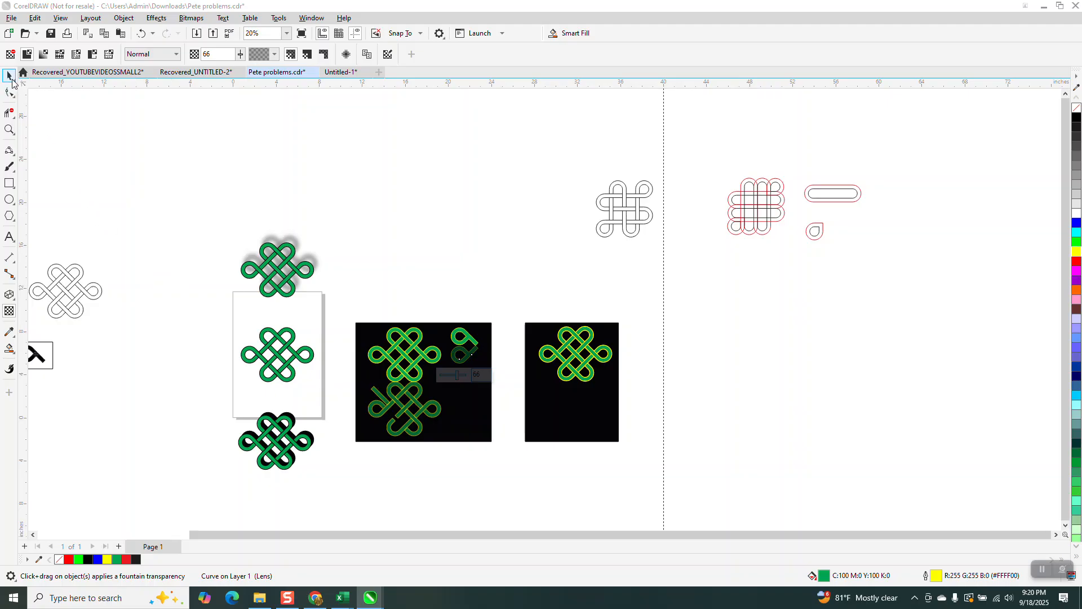
click(10, 75)
scroll(237, 299, down, 2)
click(87, 328)
mouse_move(88, 327)
mouse_down()
mouse_move(399, 276)
mouse_move(413, 242)
mouse_up()
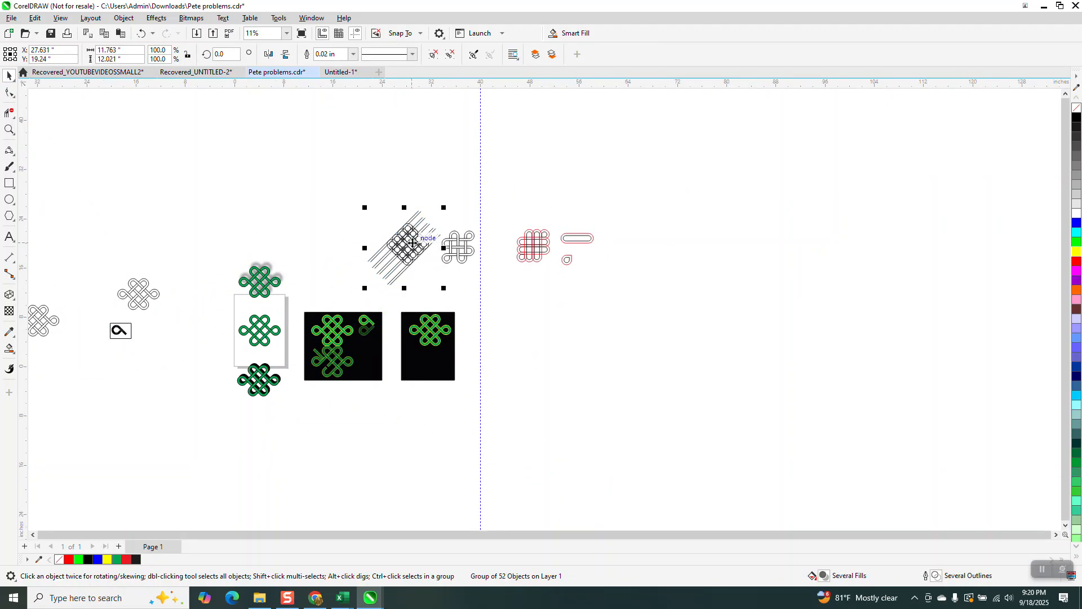
Step: Examine the circle-and-line construction, the outlined knot and the red and black interlaced slot layout
click(9, 129)
drag(479, 279, 479, 279)
scroll(606, 249, down, 2)
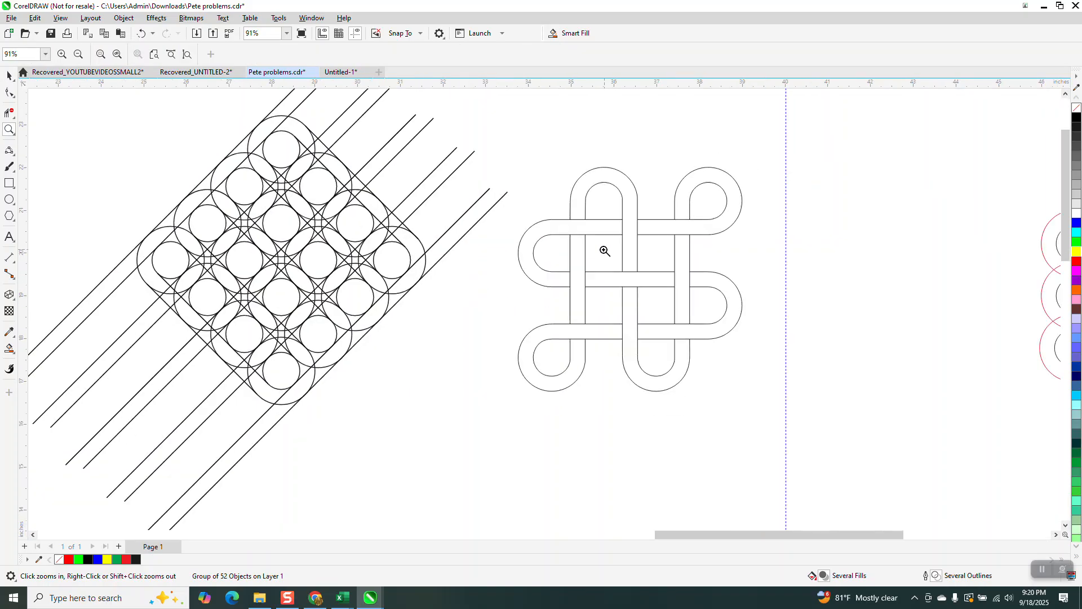
scroll(395, 248, down, 4)
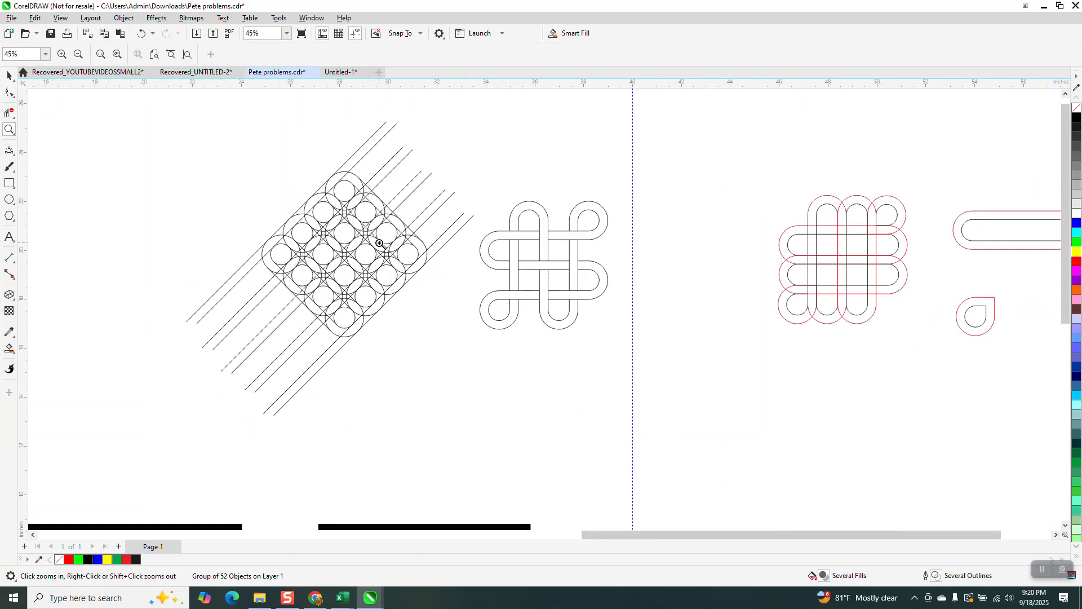
drag(694, 191, 807, 333)
scroll(722, 297, down, 3)
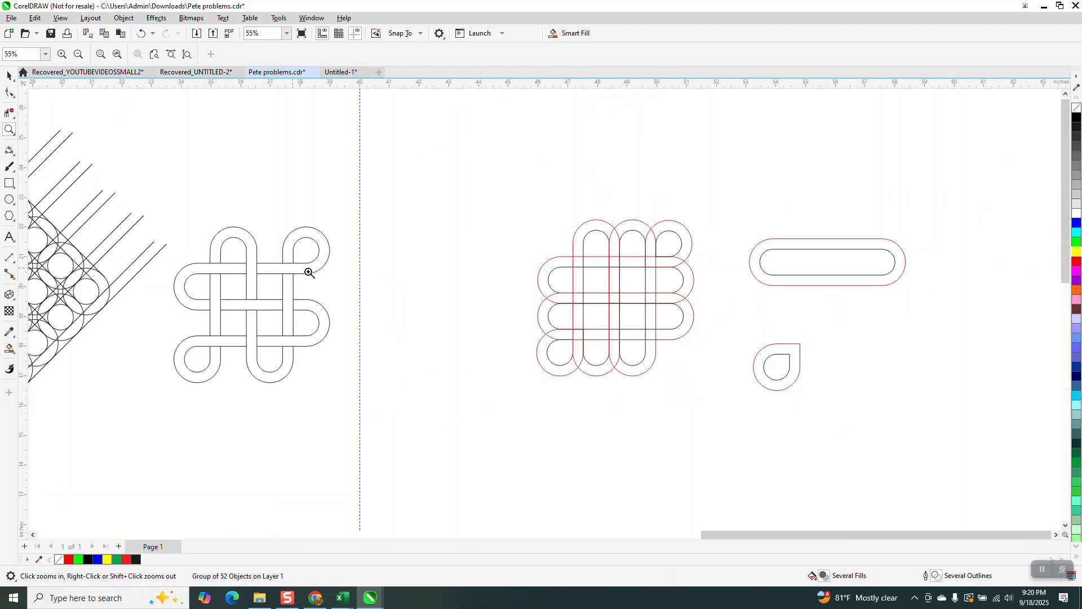
Step: Select both outlines of the separate long rounded slot and place a copy diagonally below the original
key(space)
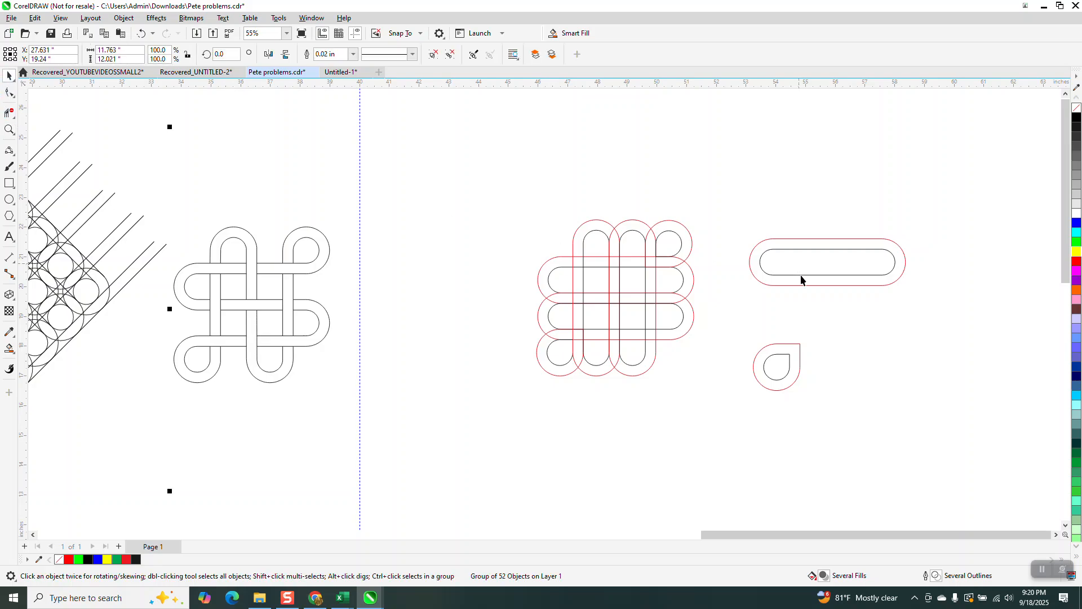
click(805, 274)
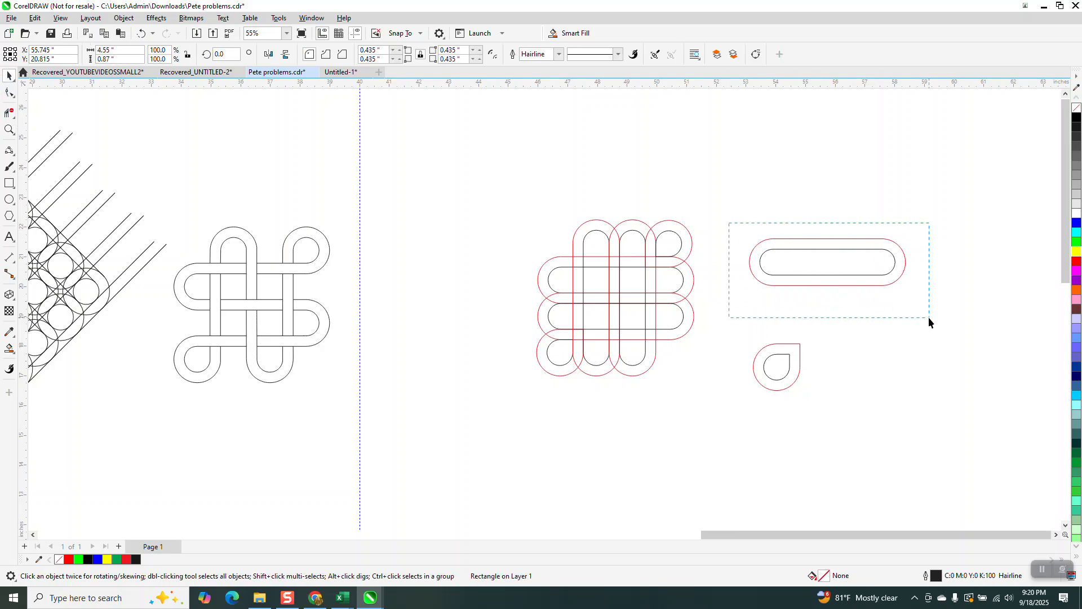
drag(928, 317, 931, 312)
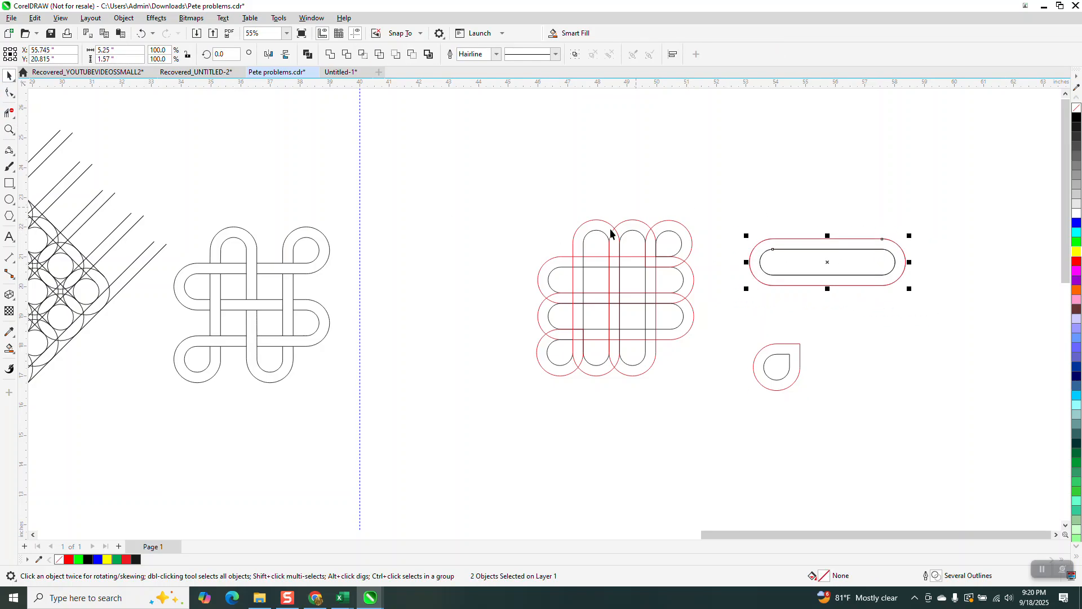
drag(827, 259, 814, 308)
Step: Undo a trial move of the teardrop's outer outline, and paste a copy of both teardrop outlines in place
drag(567, 412, 749, 401)
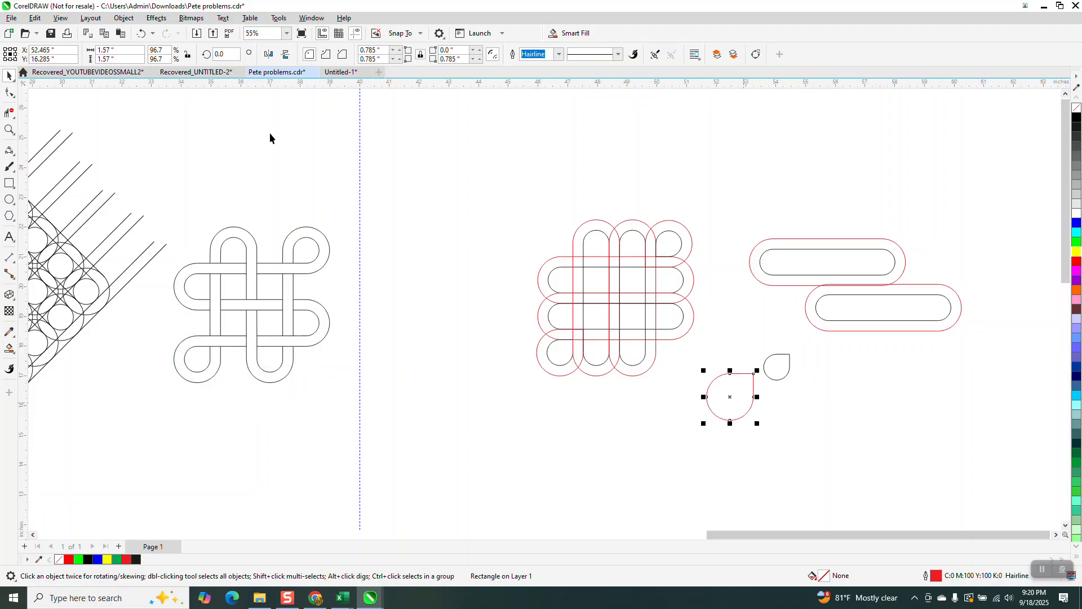
click(145, 36)
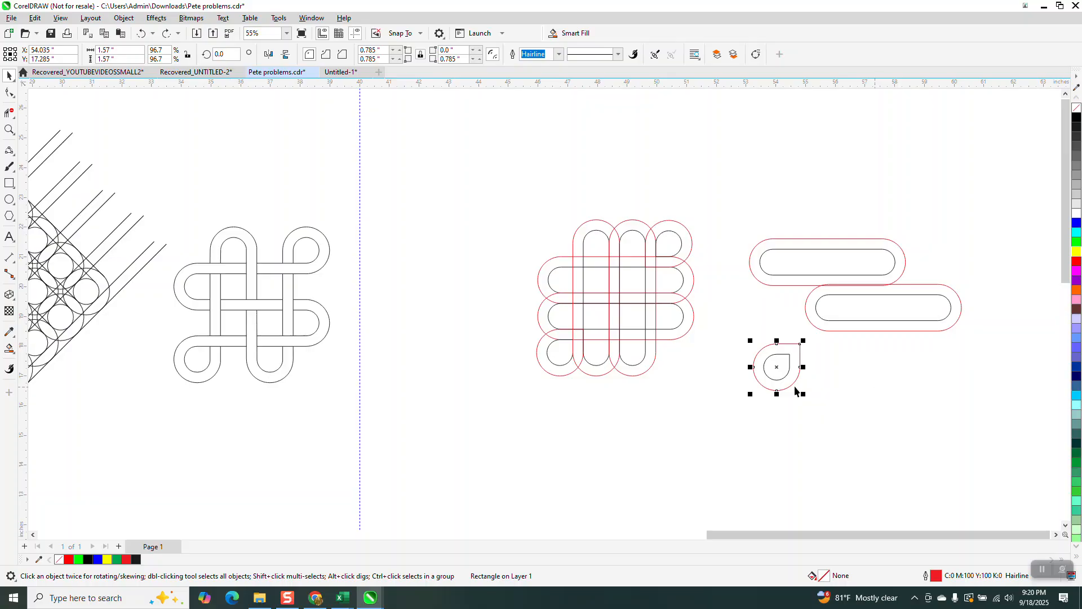
drag(705, 332, 825, 416)
key(ctrl+c)
key(ctrl+v)
click(742, 280)
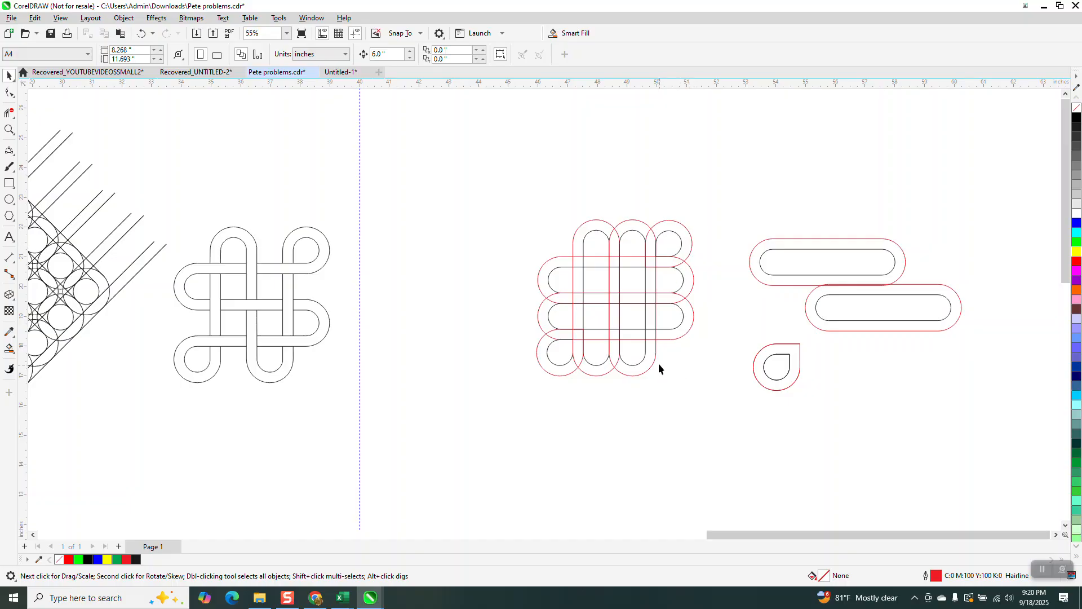
Step: Pull the two vertical slots and the upper corner teardrop out of the interlaced layout, and undo these moves
drag(661, 359, 723, 469)
drag(621, 376, 645, 457)
drag(691, 243, 739, 191)
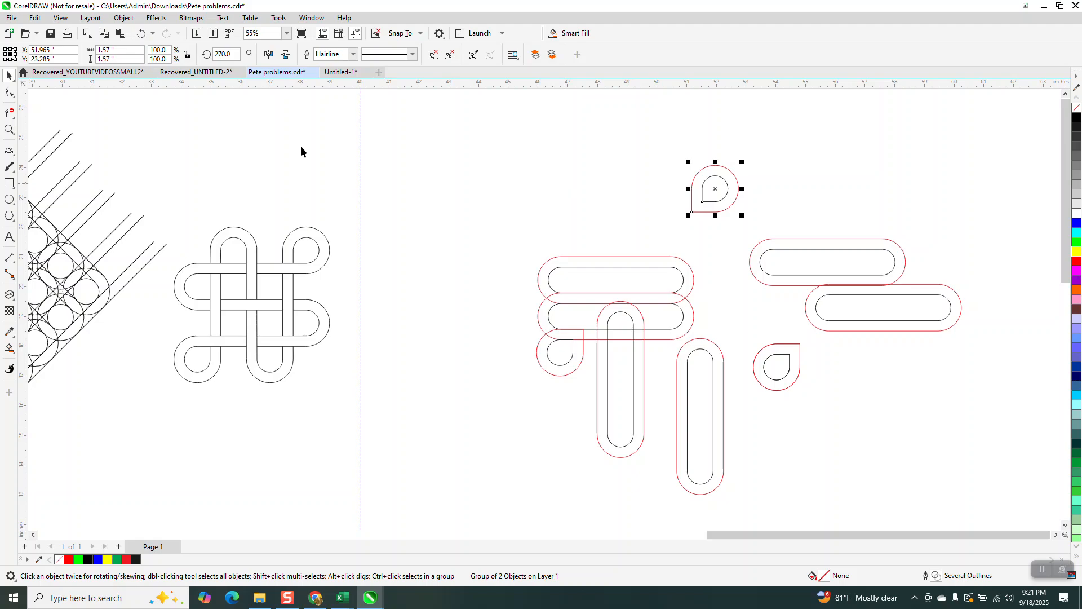
click(139, 34)
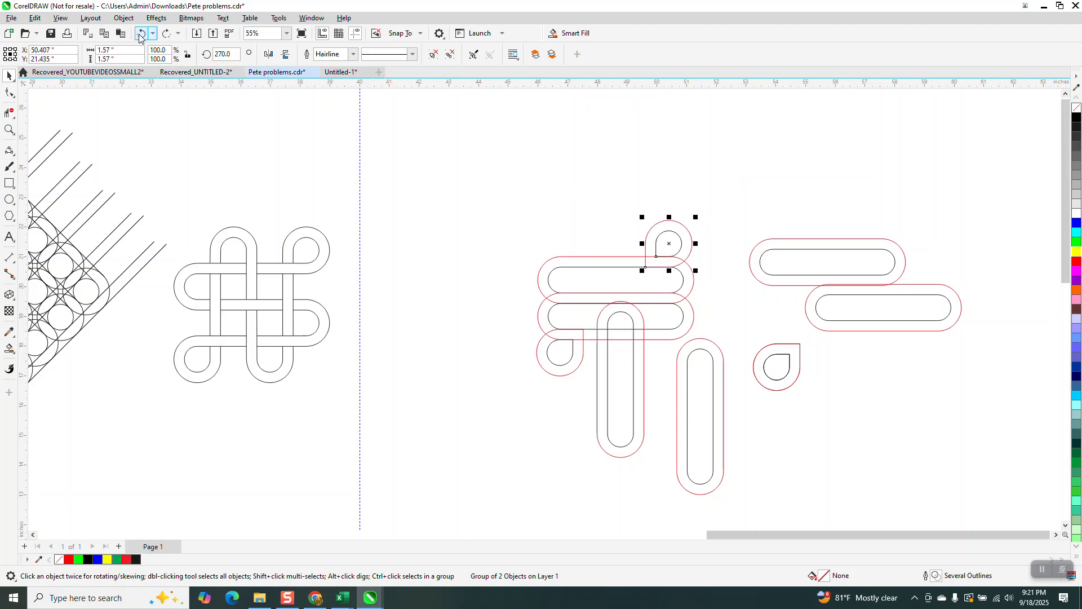
drag(638, 365, 653, 424)
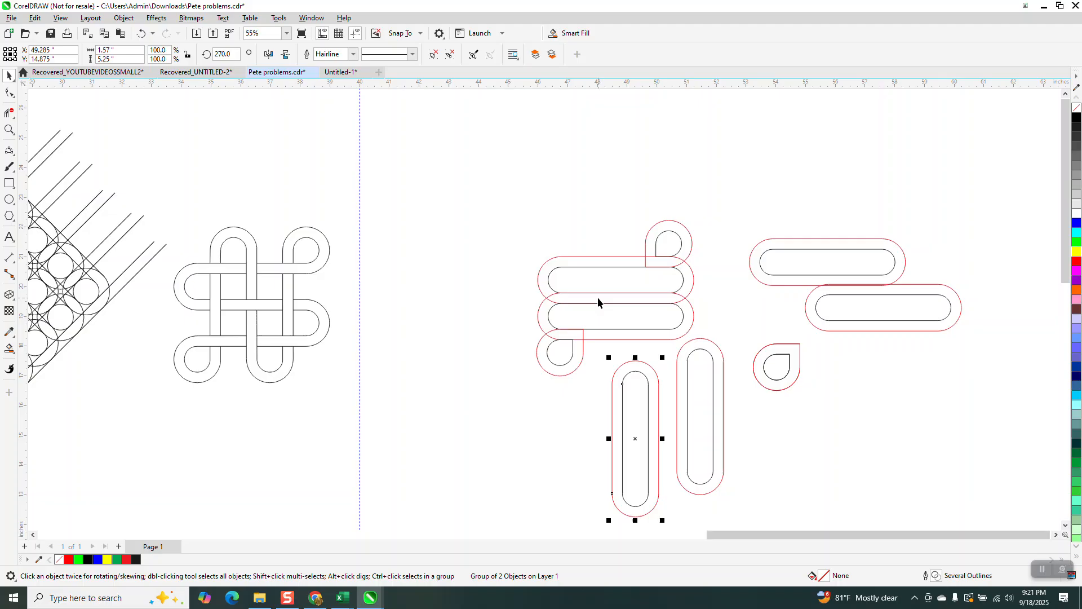
click(142, 34)
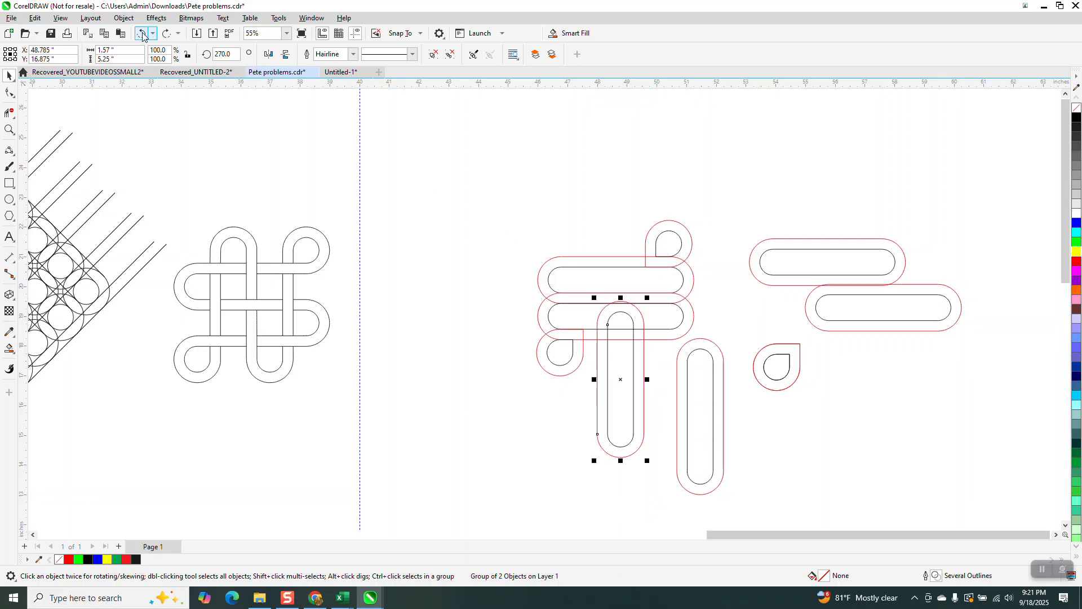
click(140, 34)
click(140, 34)
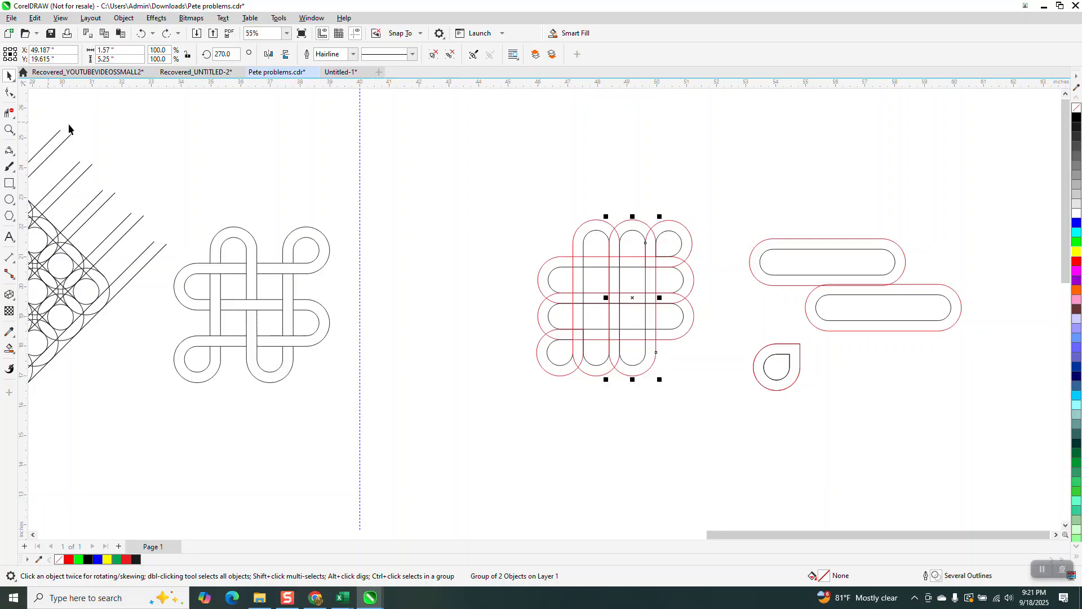
Step: Examine the corner of the interlaced layout and the separate double-outlined teardrop up close
click(9, 129)
drag(662, 221, 690, 234)
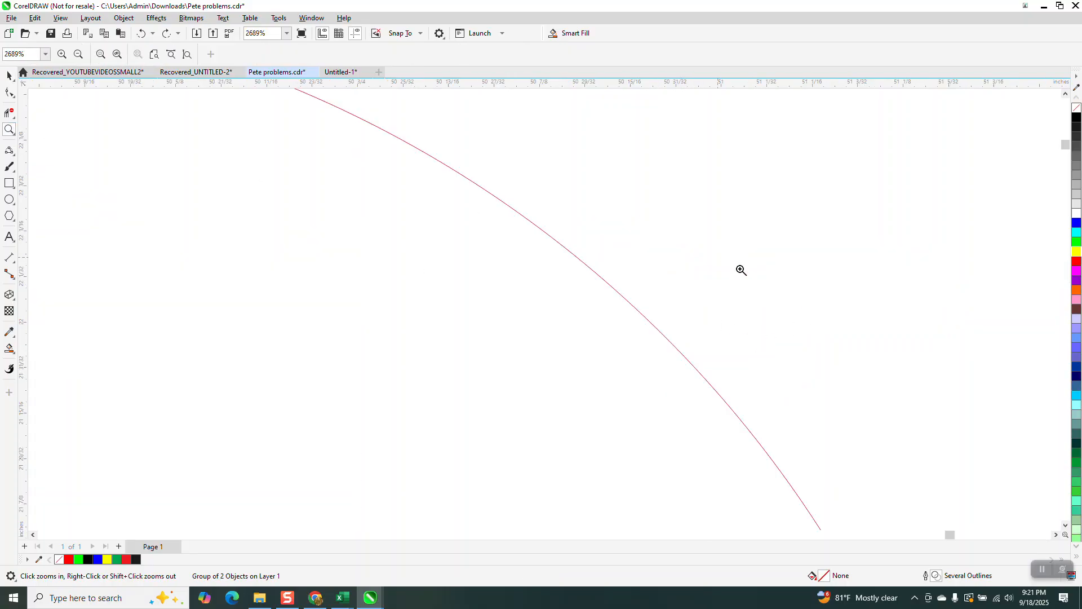
scroll(696, 288, down, 10)
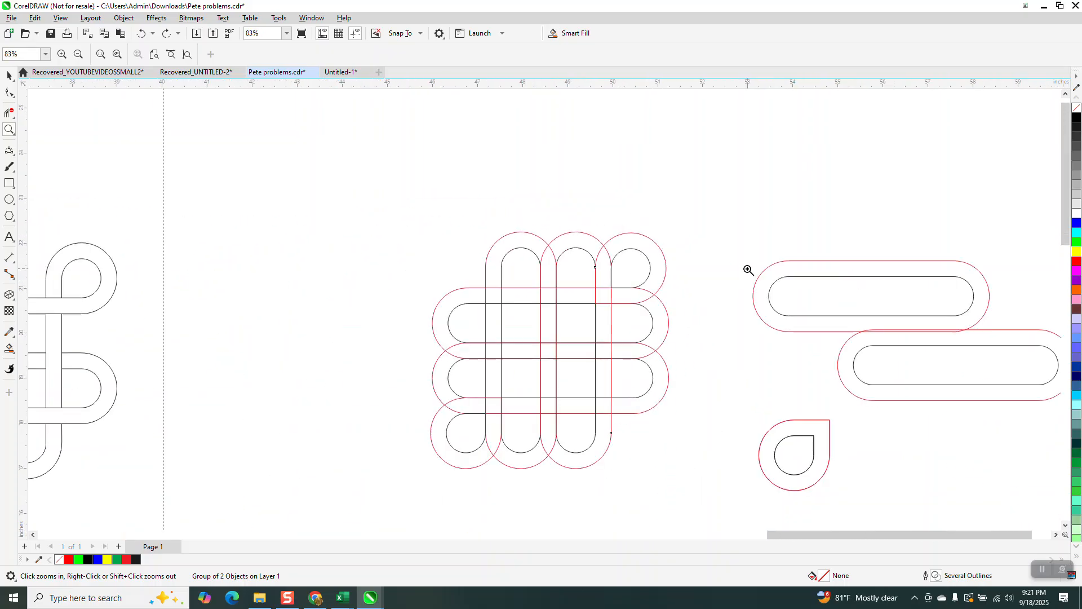
drag(748, 341, 830, 413)
scroll(606, 319, down, 2)
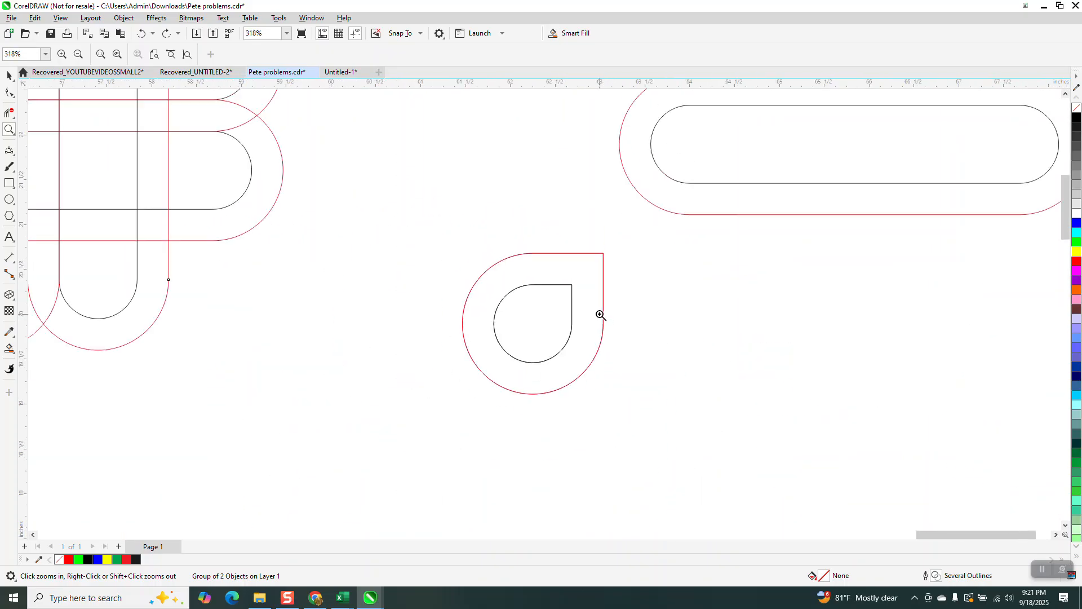
scroll(599, 311, down, 2)
scroll(584, 288, down, 1)
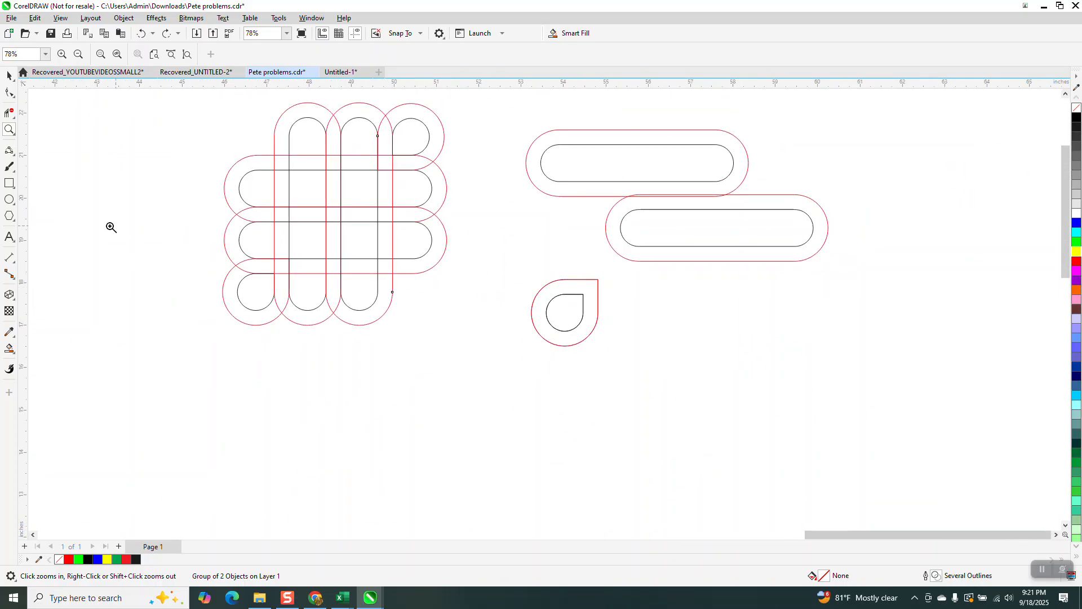
Step: Draw a square beside the teardrop and, with the proportions locked, resize it to 2 by 2 inches
click(9, 183)
drag(712, 303, 638, 379)
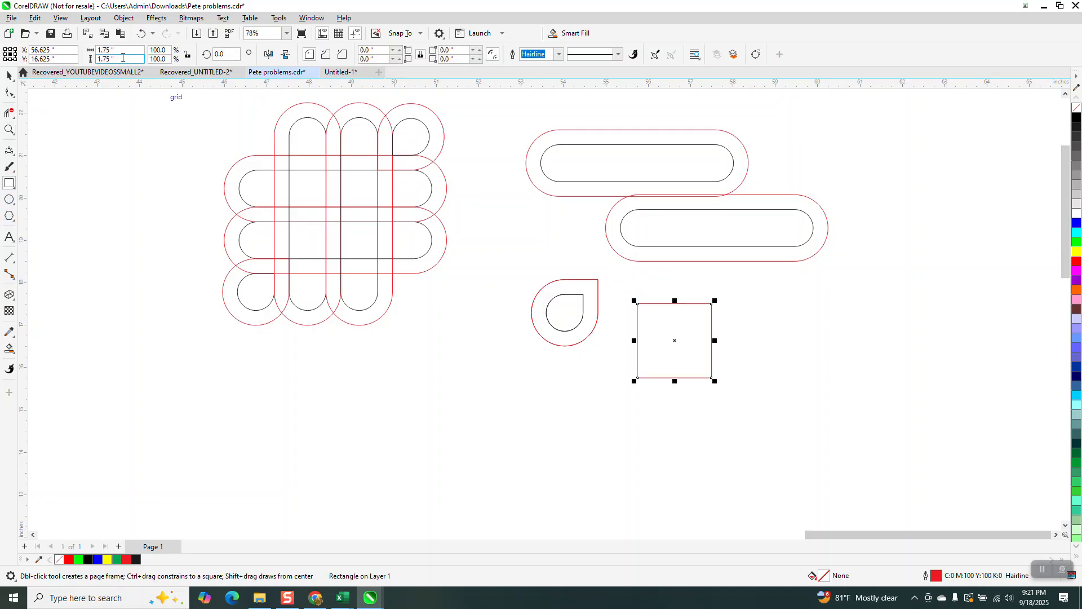
text(2)
key(Return)
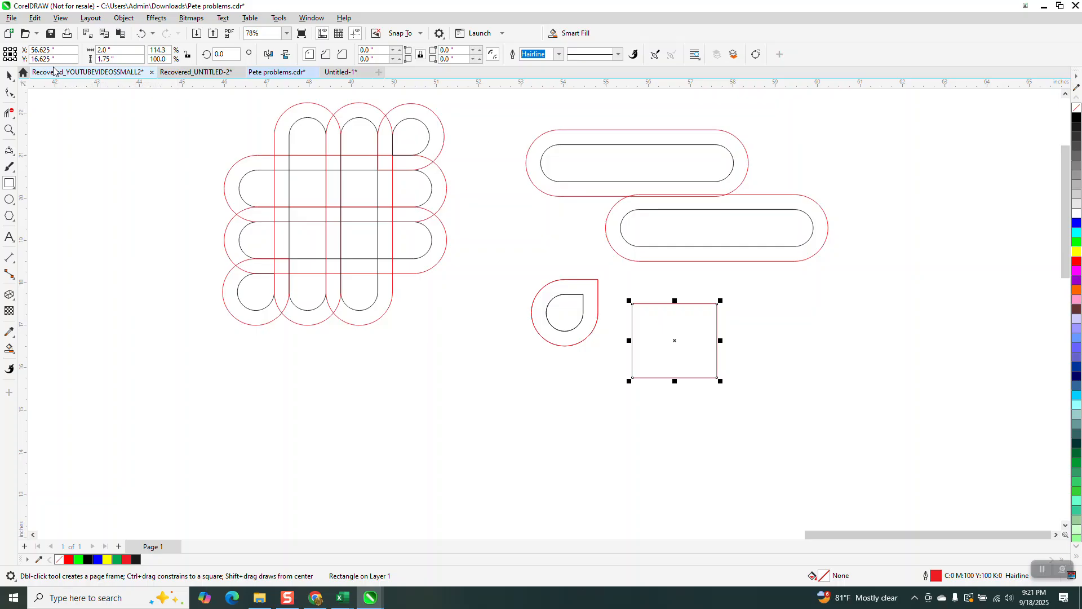
click(141, 34)
click(186, 55)
click(115, 59)
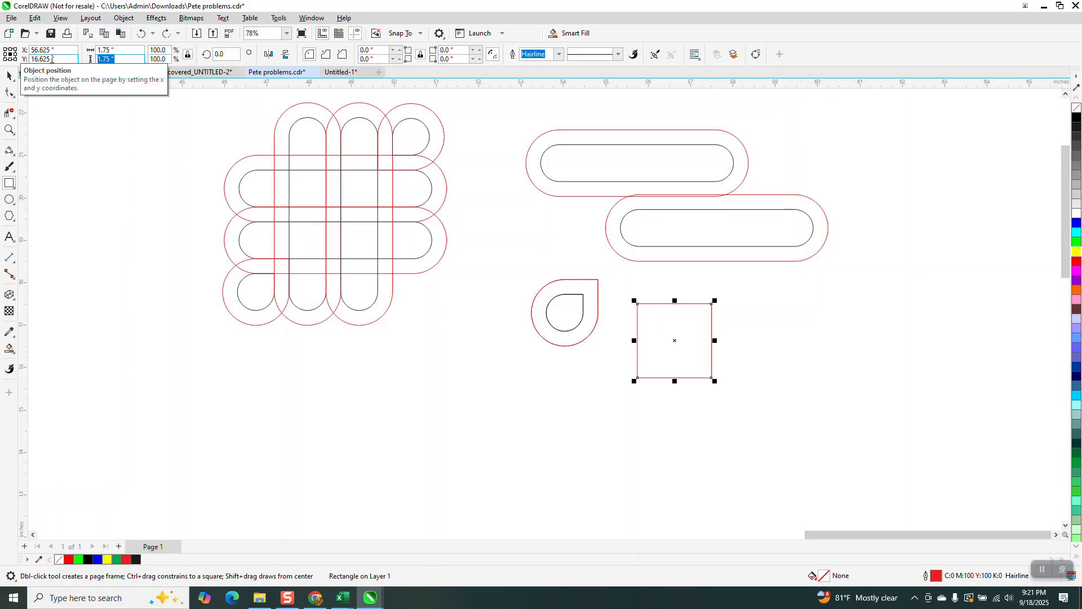
text(2)
key(Return)
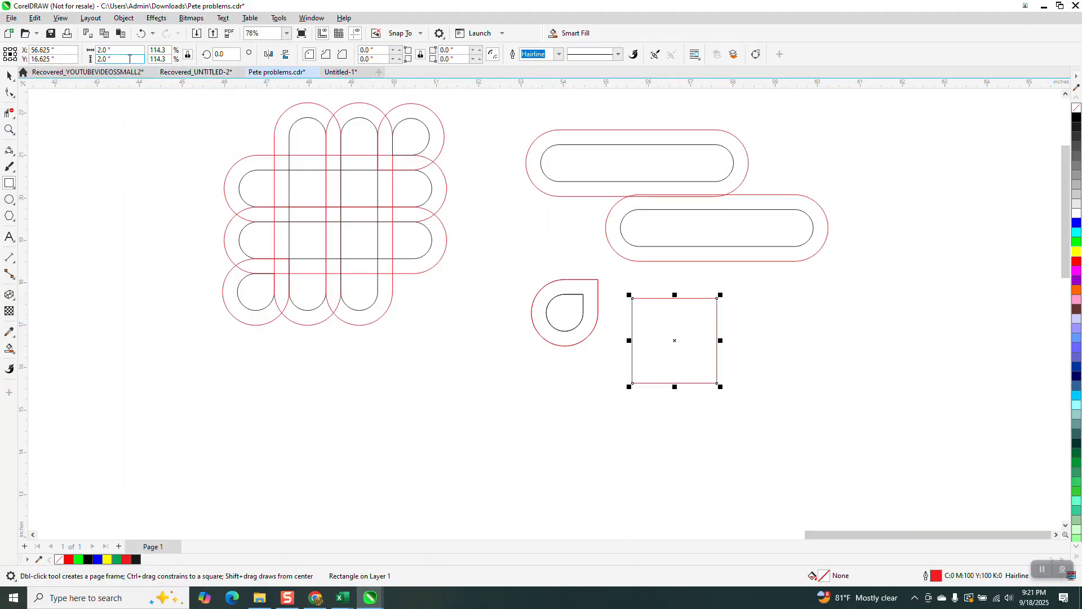
Step: Round three corners of the square with the Shape tool to about a 1-inch radius, leaving the upper-right corner sharp
click(11, 153)
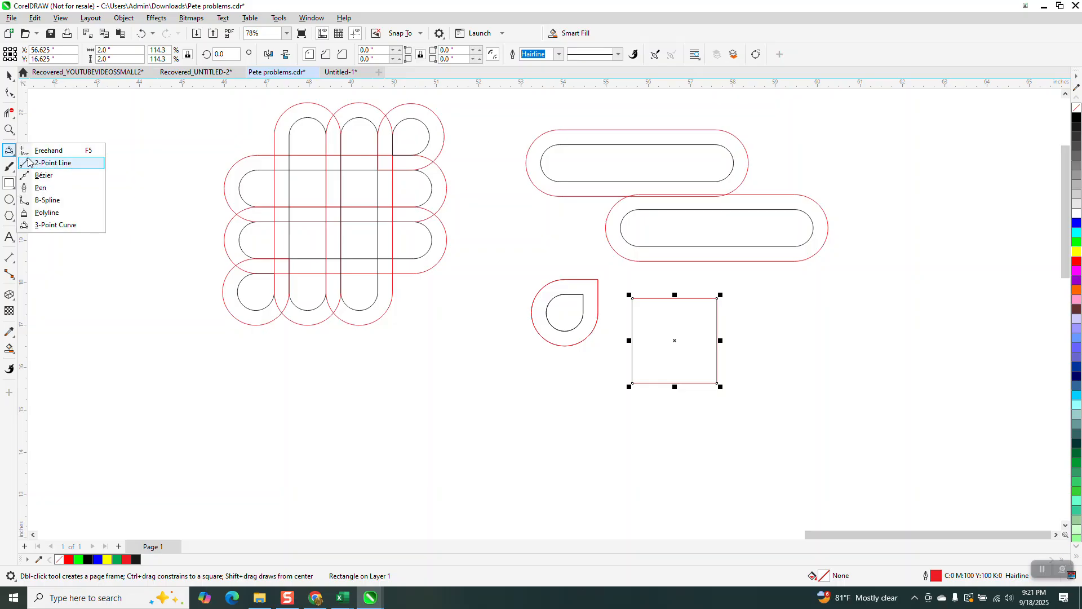
click(11, 95)
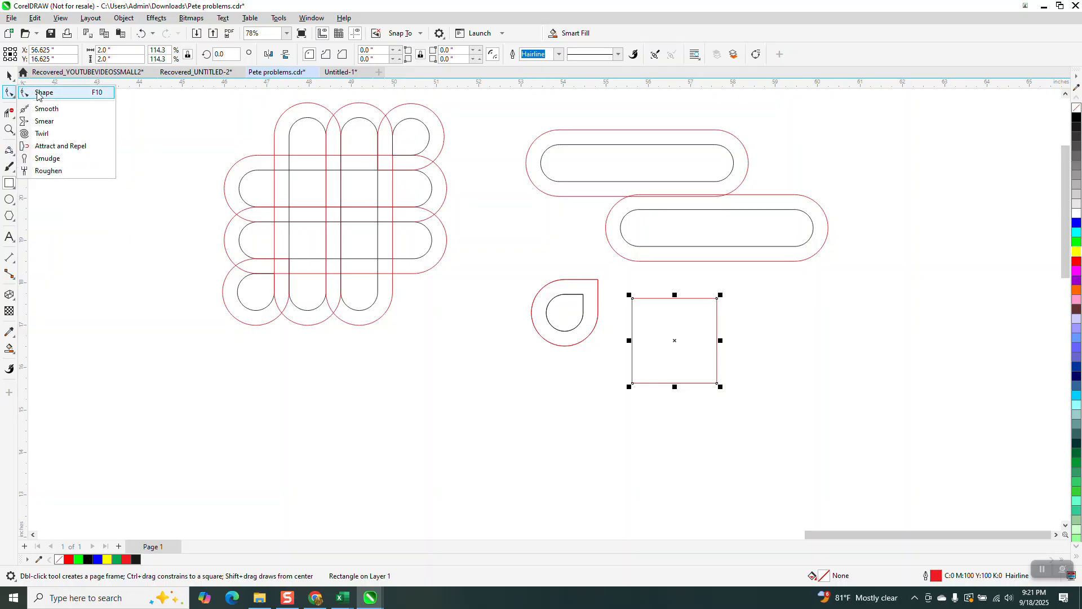
click(39, 93)
mouse_move(649, 320)
mouse_down()
mouse_move(711, 378)
mouse_move(652, 322)
mouse_up()
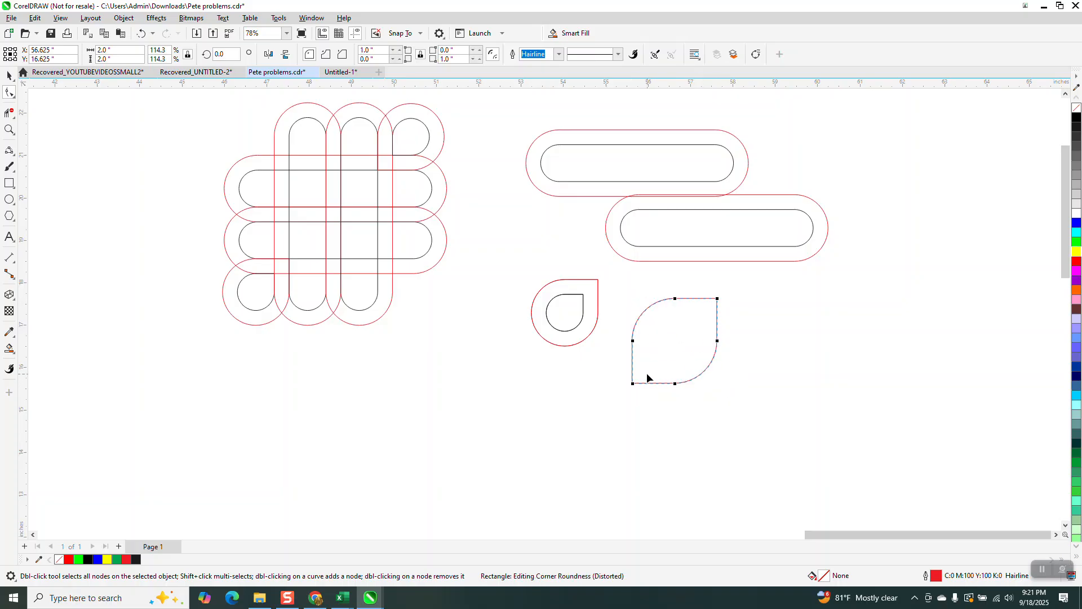
drag(634, 385, 673, 367)
click(9, 75)
Step: Apply a one-step inside contour with a 0.35-inch offset to the new teardrop shape
scroll(536, 353, down, 1)
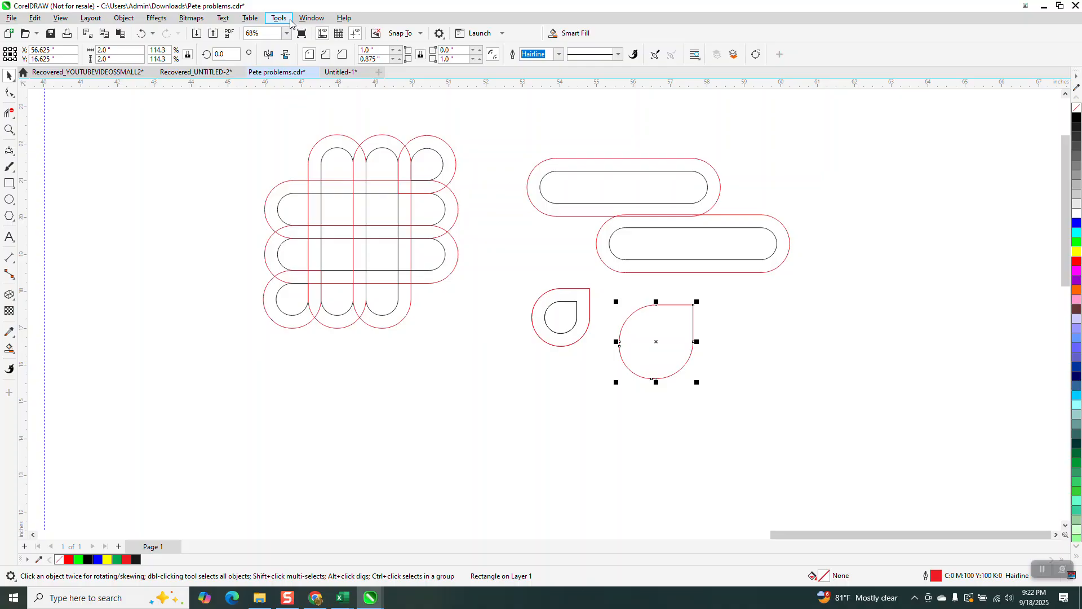
click(160, 21)
click(171, 278)
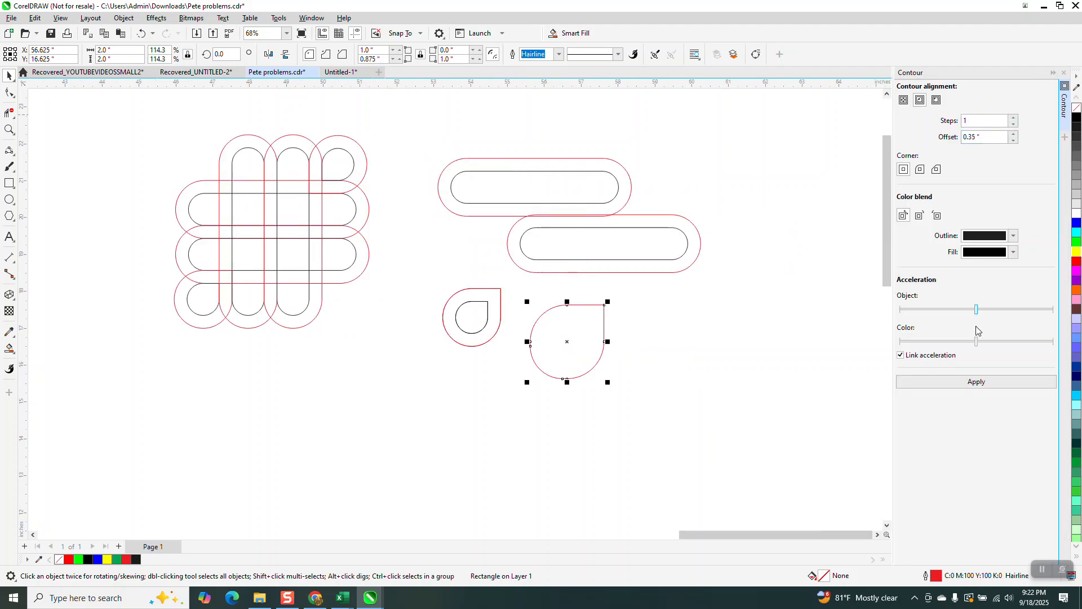
click(977, 382)
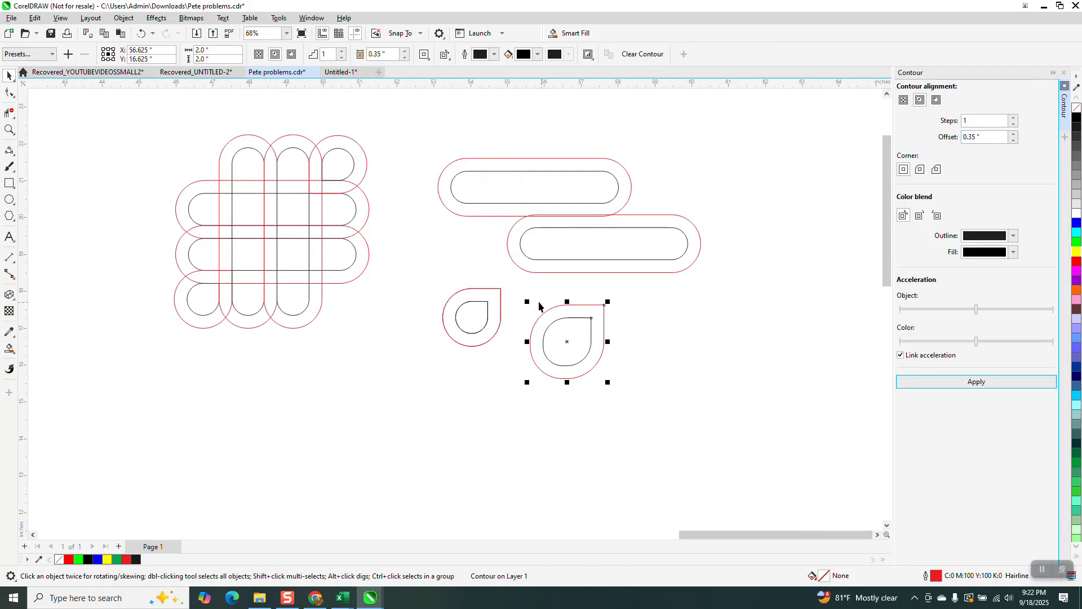
Step: Compare the new contoured teardrop with the smaller original by selecting each, and delete the new one
drag(513, 292, 637, 399)
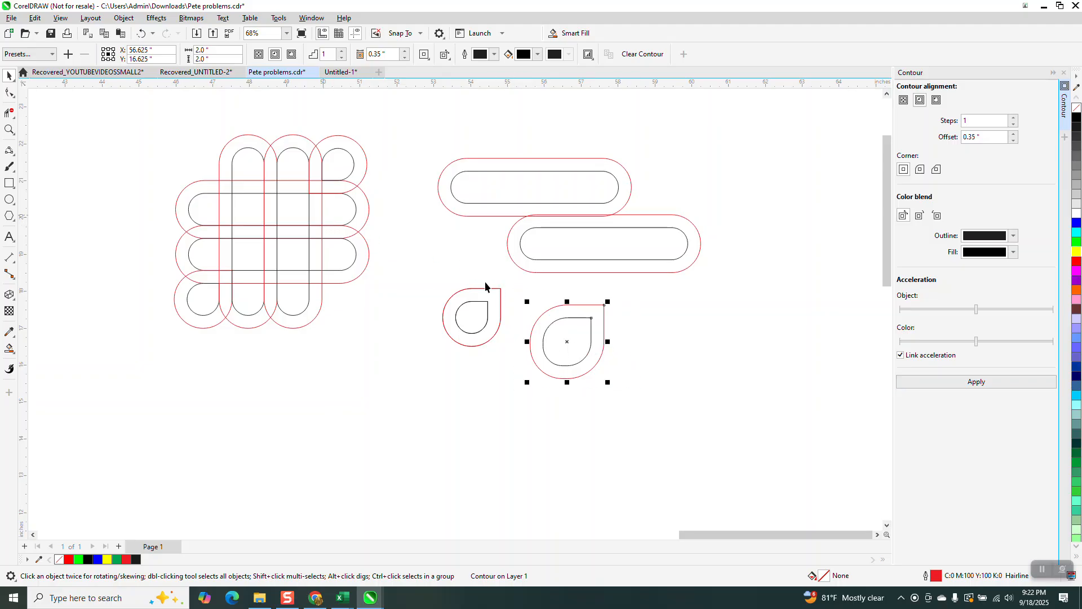
click(579, 304)
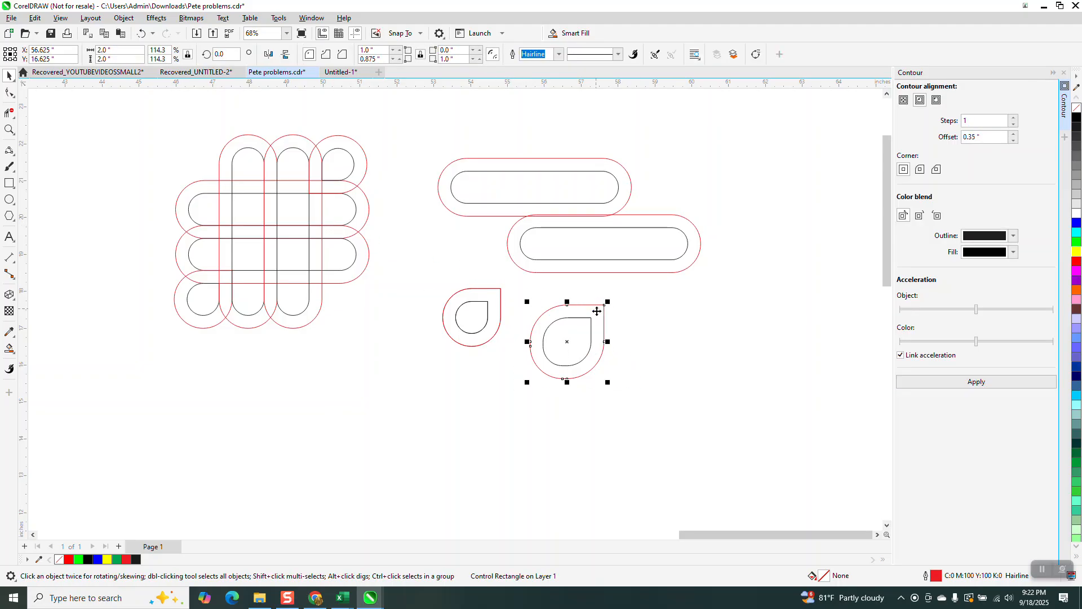
click(501, 305)
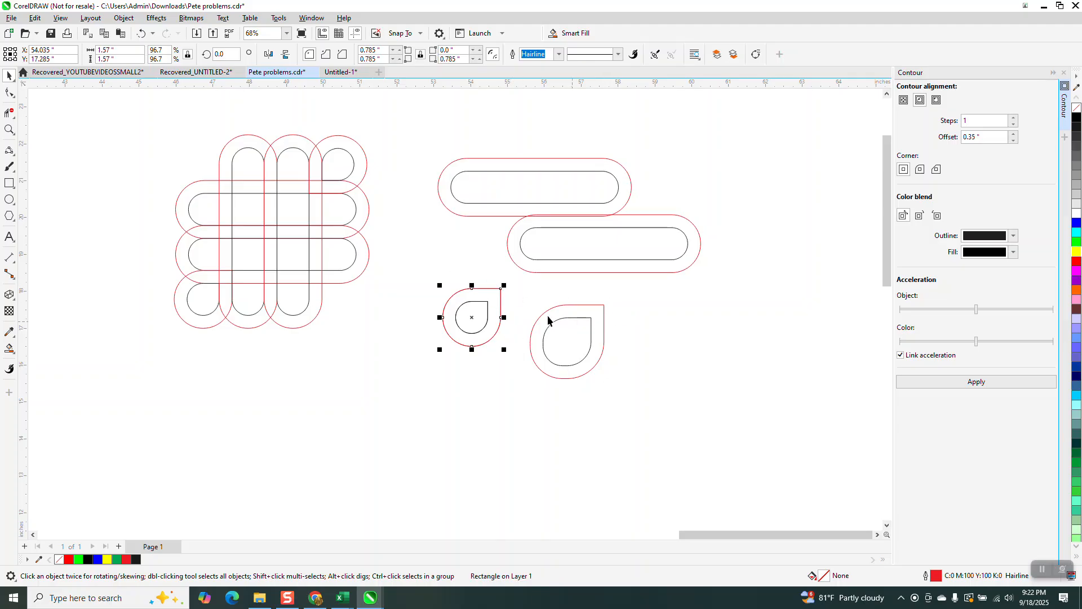
drag(531, 295, 645, 388)
key(Delete)
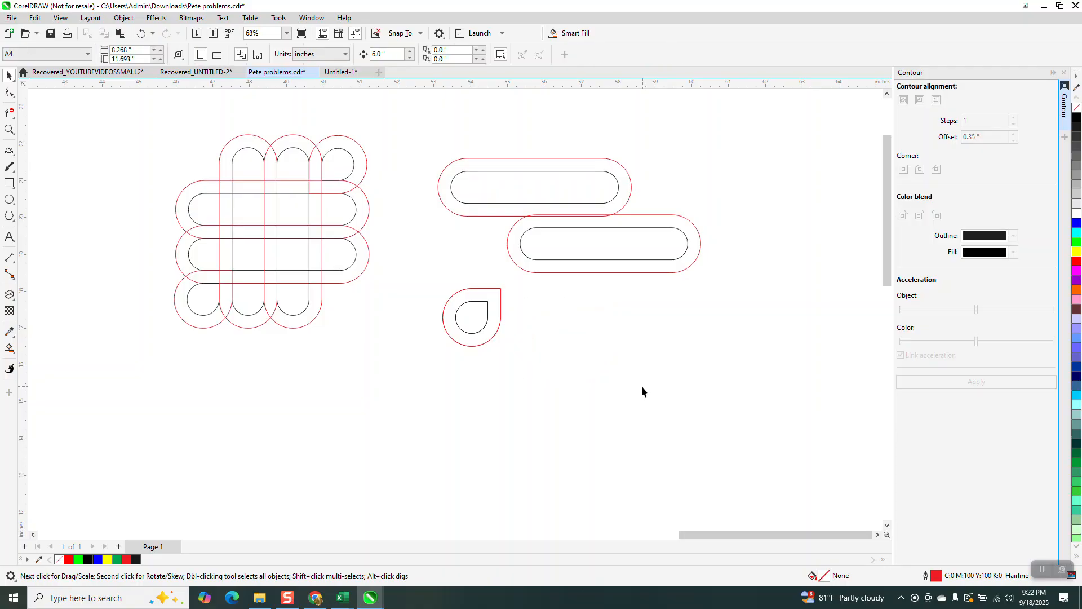
Step: Move the knot's lower-left contoured teardrop below the knot, and snap it back into place by its sharp corner
scroll(603, 380, down, 1)
scroll(572, 313, down, 1)
drag(320, 329, 314, 422)
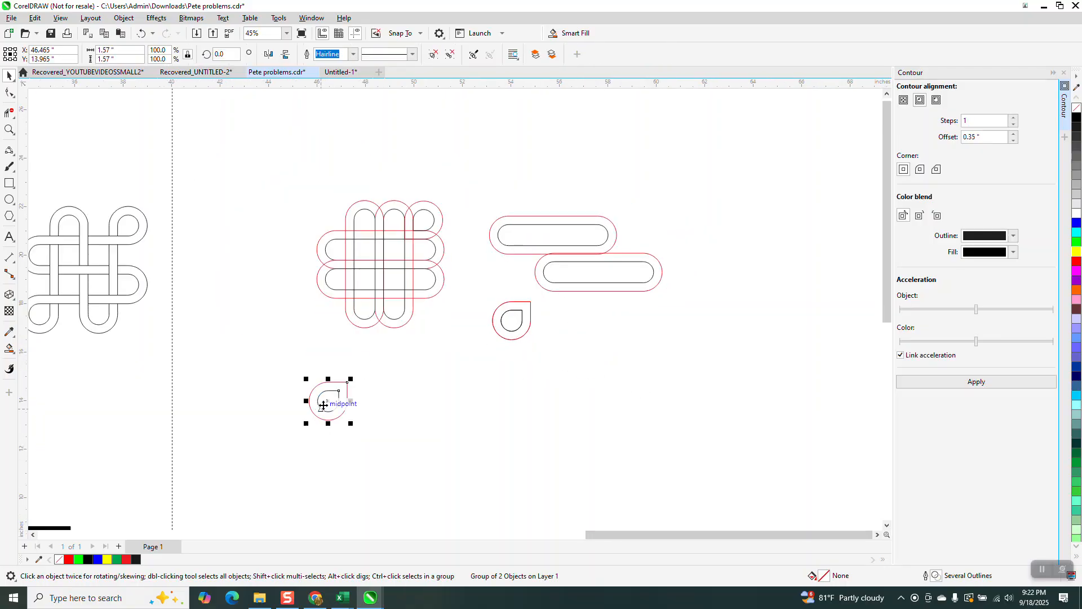
click(11, 132)
click(419, 367)
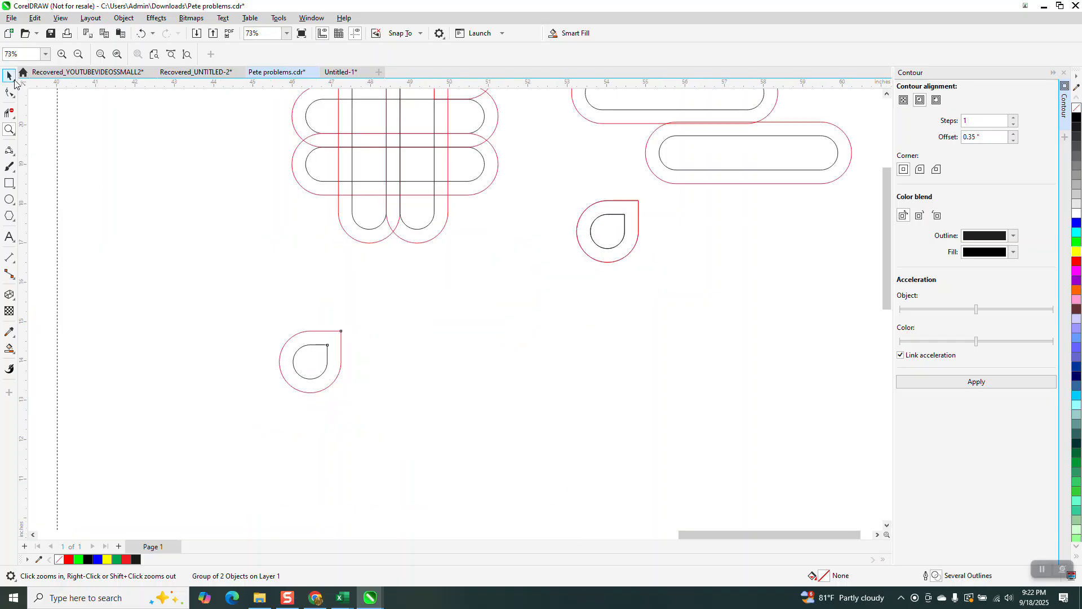
click(14, 80)
click(41, 76)
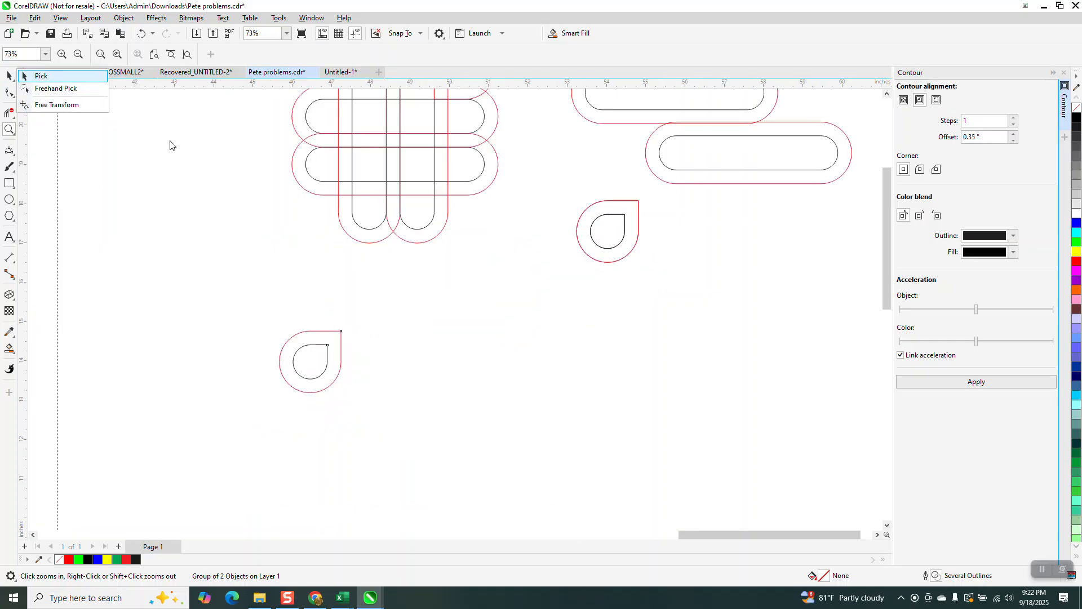
drag(342, 331, 350, 182)
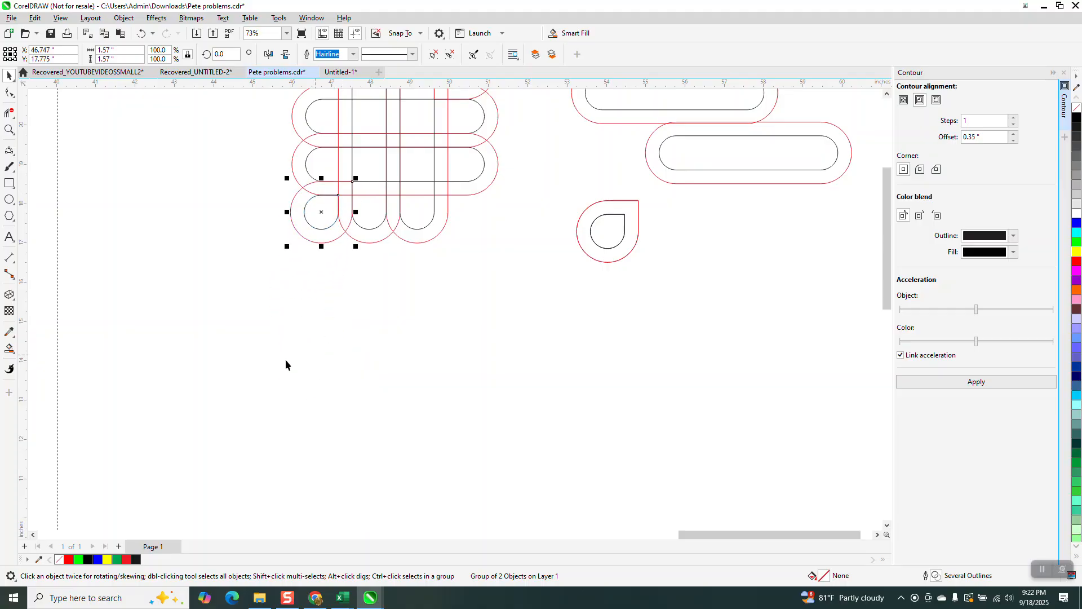
Step: Examine the overlapping outlines at the top of the red-outlined knot up close and compare them with the finished black knot
scroll(285, 360, down, 5)
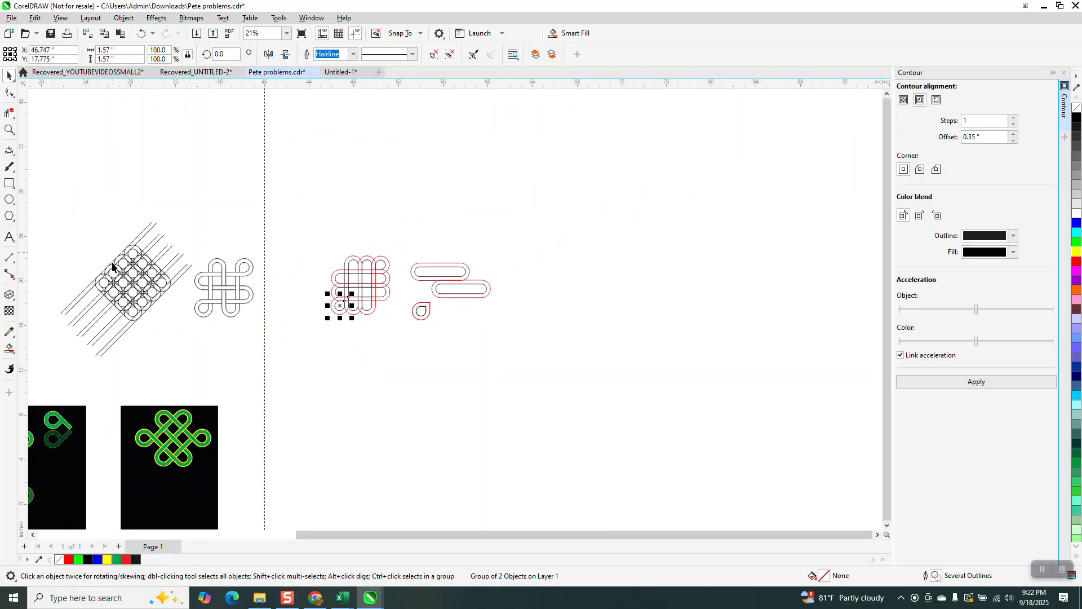
click(9, 130)
drag(369, 242, 402, 295)
scroll(444, 241, down, 6)
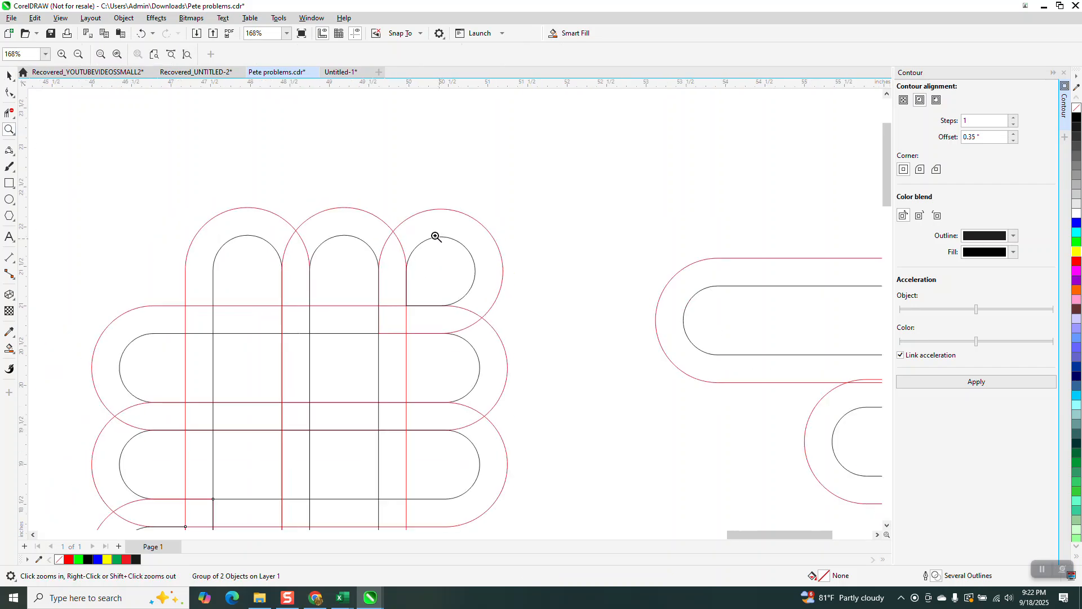
click(9, 75)
drag(225, 264, 243, 258)
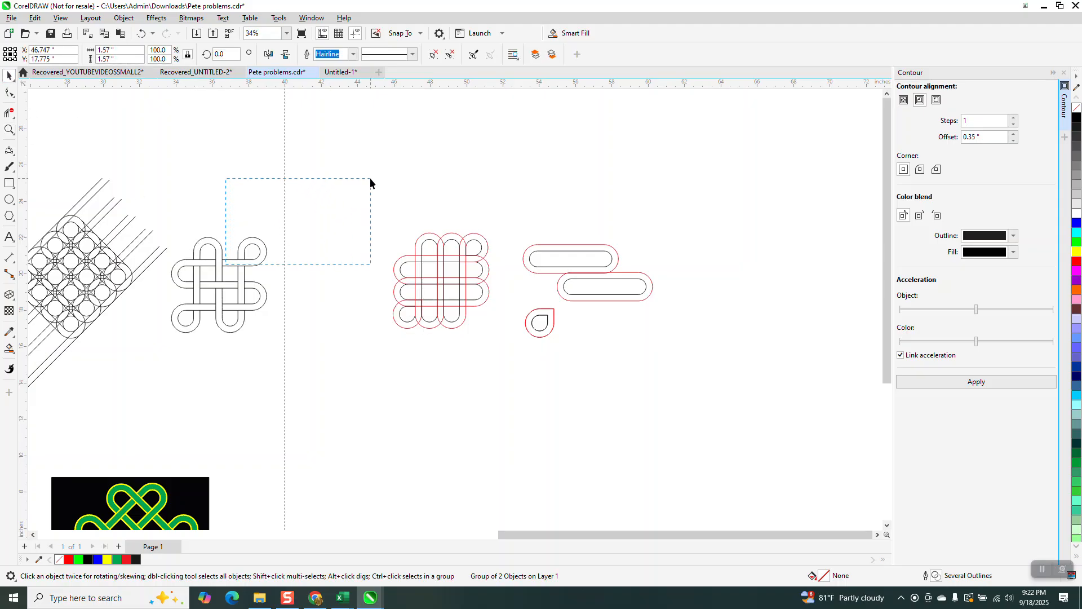
drag(370, 179, 237, 279)
Step: Select all nodes of the finished black knot with the Shape tool to inspect how its curve is built
click(248, 262)
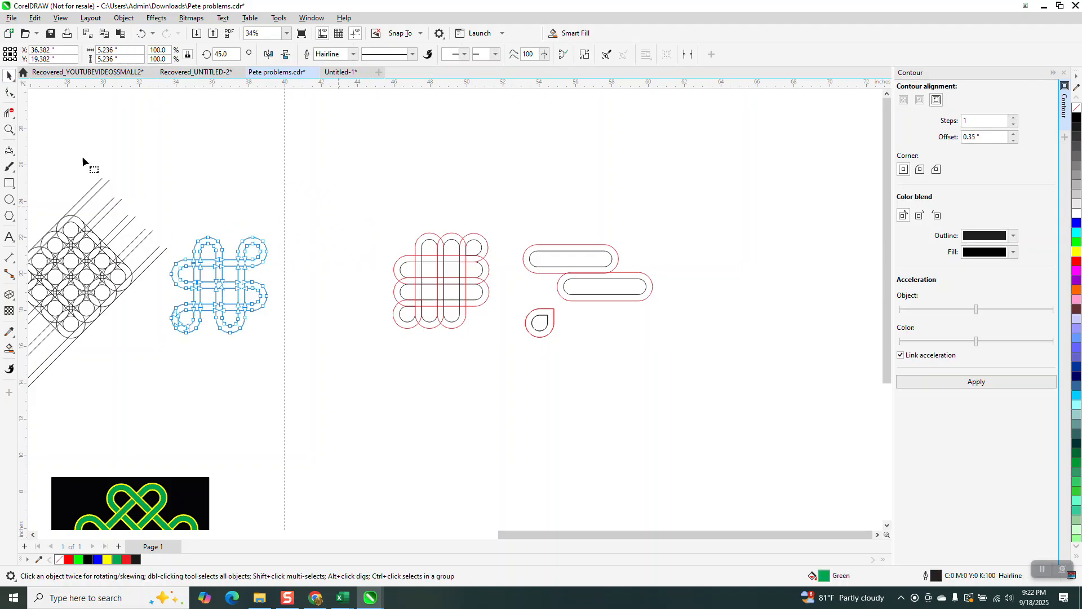
key(F10)
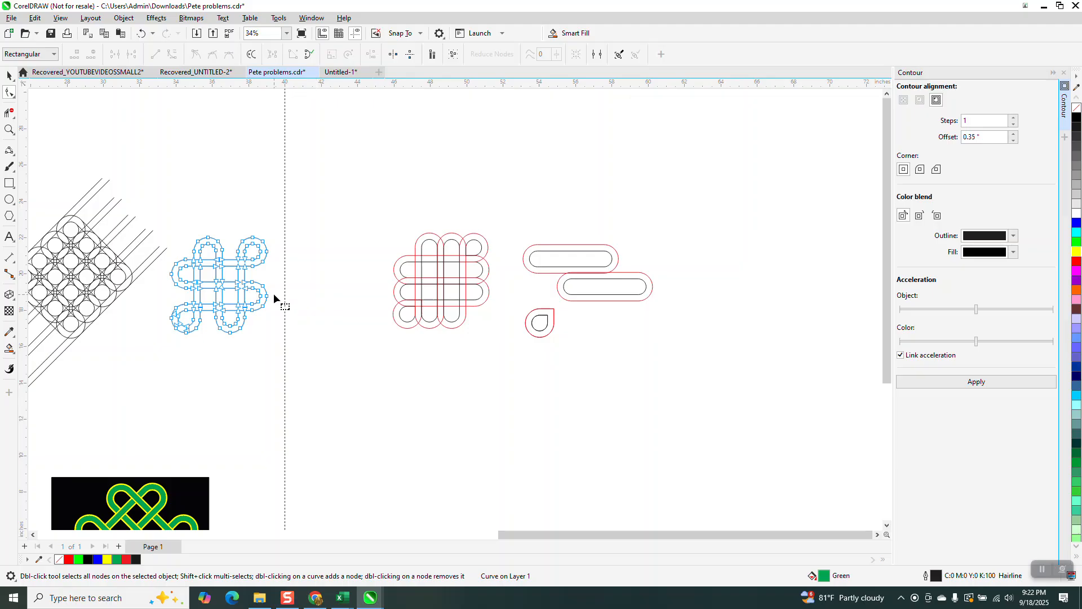
click(9, 75)
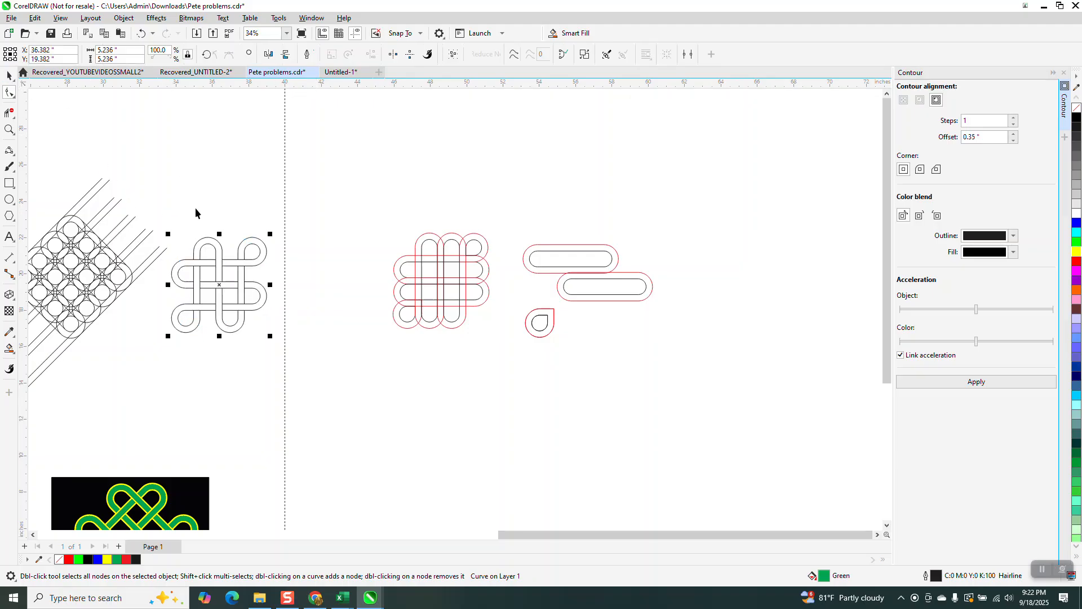
click(9, 130)
drag(151, 223, 314, 362)
click(7, 96)
scroll(303, 247, down, 3)
drag(269, 161, 473, 366)
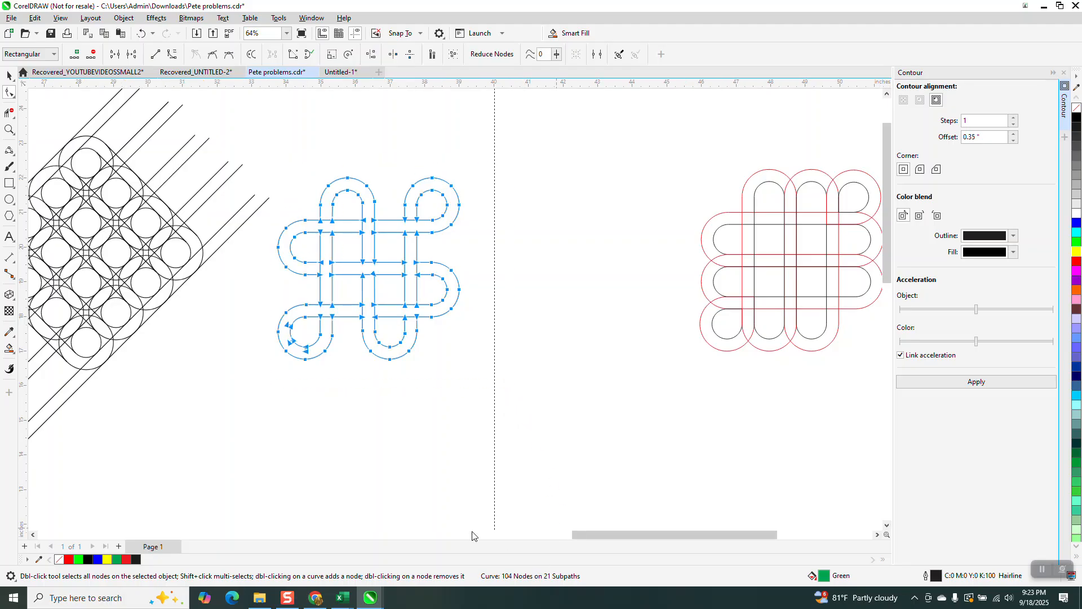
scroll(389, 490, down, 2)
Step: Move the finished black knot up and to the right, next to the overlapping red-outlined knot
click(9, 75)
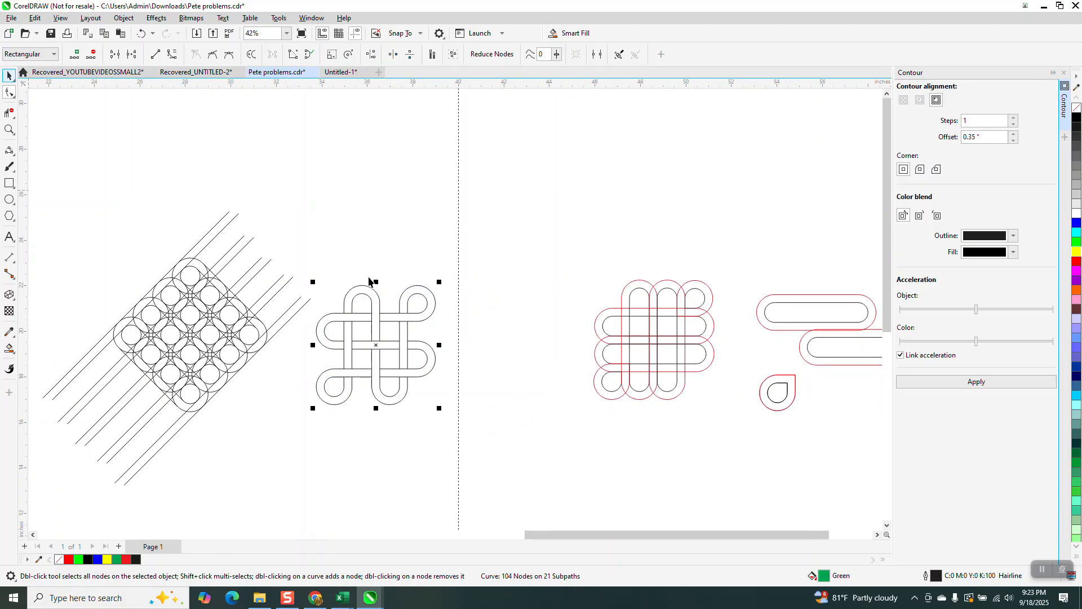
drag(376, 343, 540, 248)
click(9, 93)
Step: With Virtual Segment Delete, remove the upper horizontal slot's right end, the lower one's left end, and their leftover arcs
click(9, 129)
drag(435, 170, 764, 441)
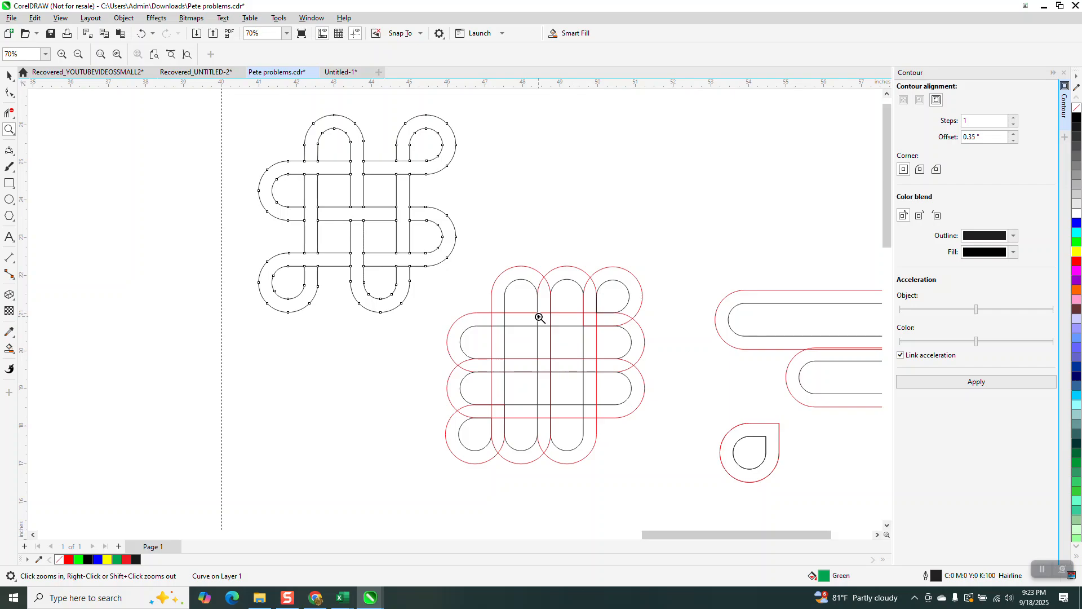
click(9, 112)
drag(651, 345, 649, 349)
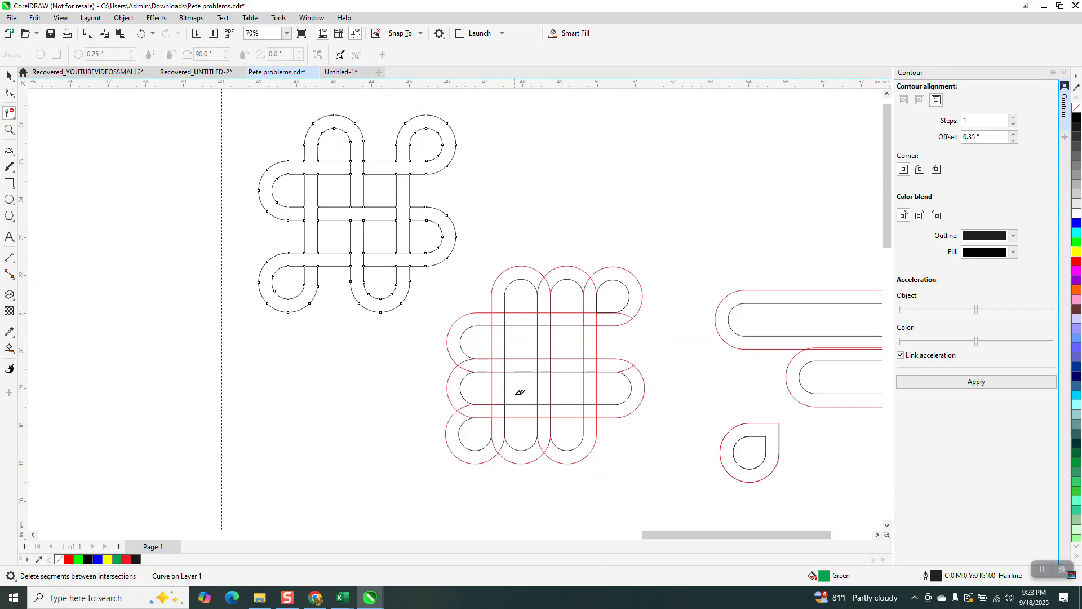
drag(439, 396, 470, 394)
click(468, 362)
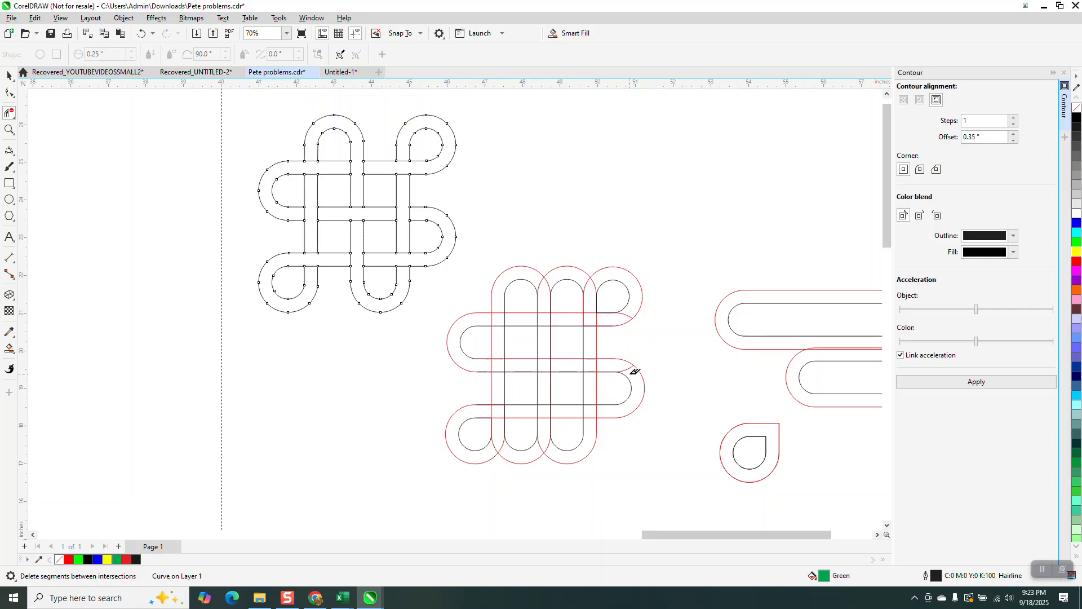
click(629, 314)
Step: Delete the right vertical slot's top arch, the left vertical slot's bottom arch, and the stray arc segments beside them
drag(570, 258, 578, 293)
click(596, 286)
click(565, 279)
click(557, 271)
drag(522, 440, 541, 458)
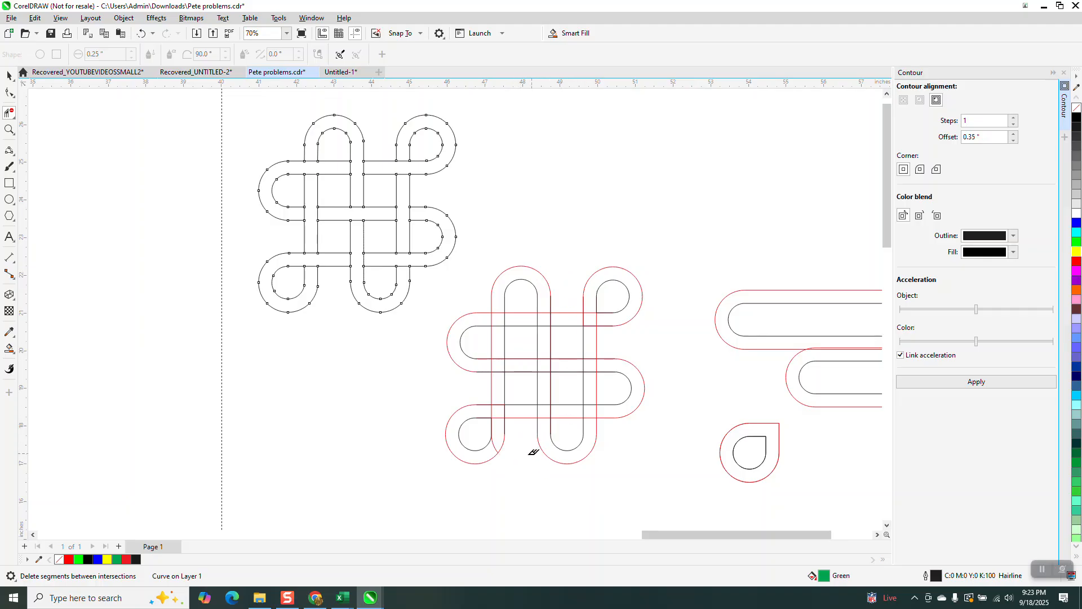
click(497, 450)
Step: Move the finished black knot to the left, away from the trimmed red-outlined knot
click(9, 349)
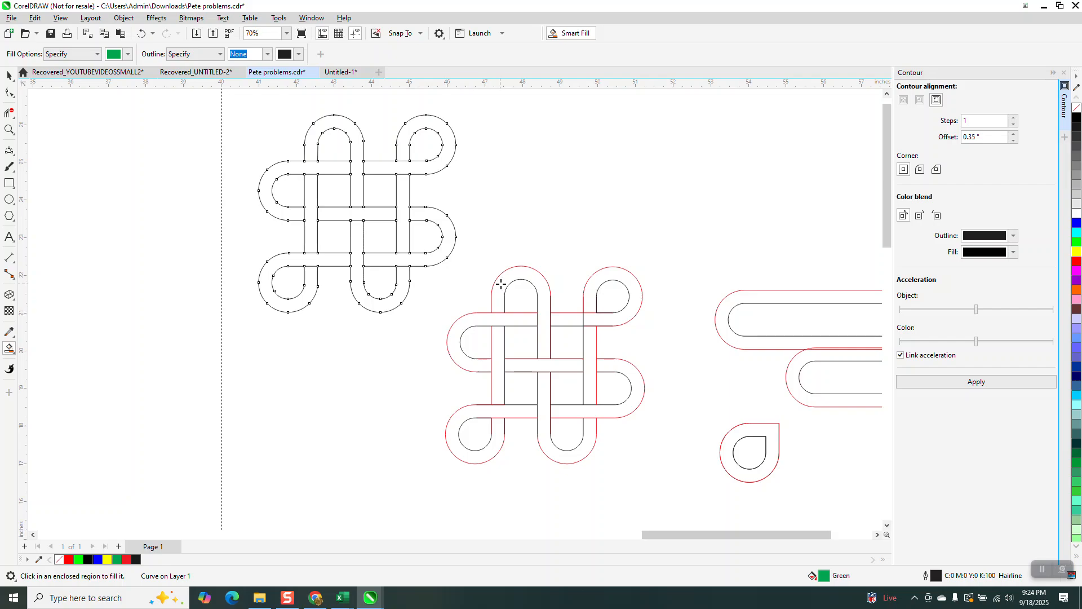
scroll(505, 290, down, 1)
click(9, 76)
click(423, 220)
drag(424, 224, 273, 193)
Step: Give every piece of the trimmed knot a red outline and weld the pieces into a single curve
drag(420, 244, 637, 450)
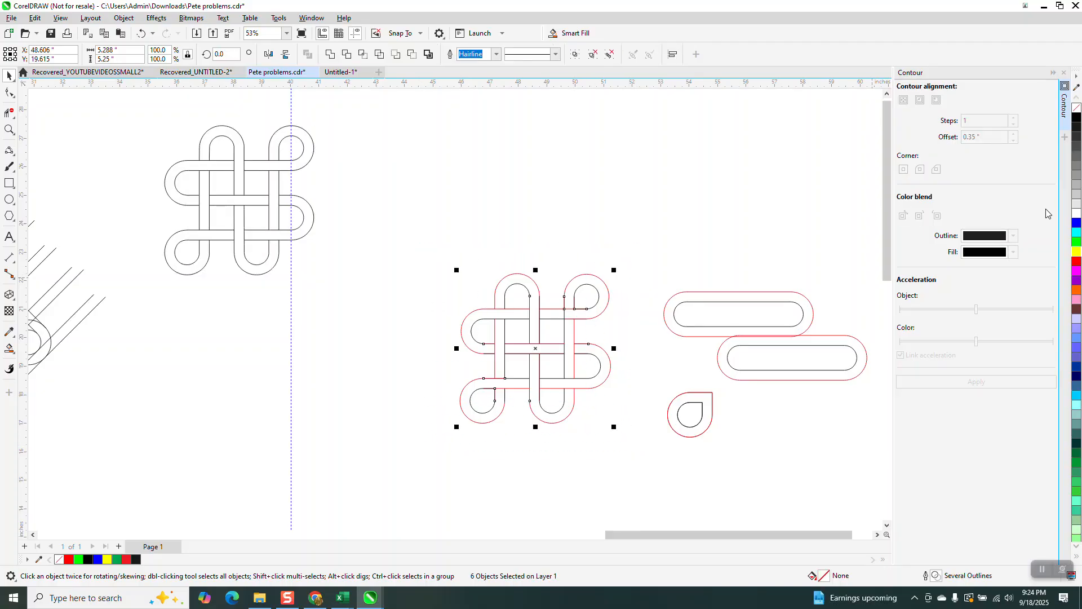
right_click(1077, 263)
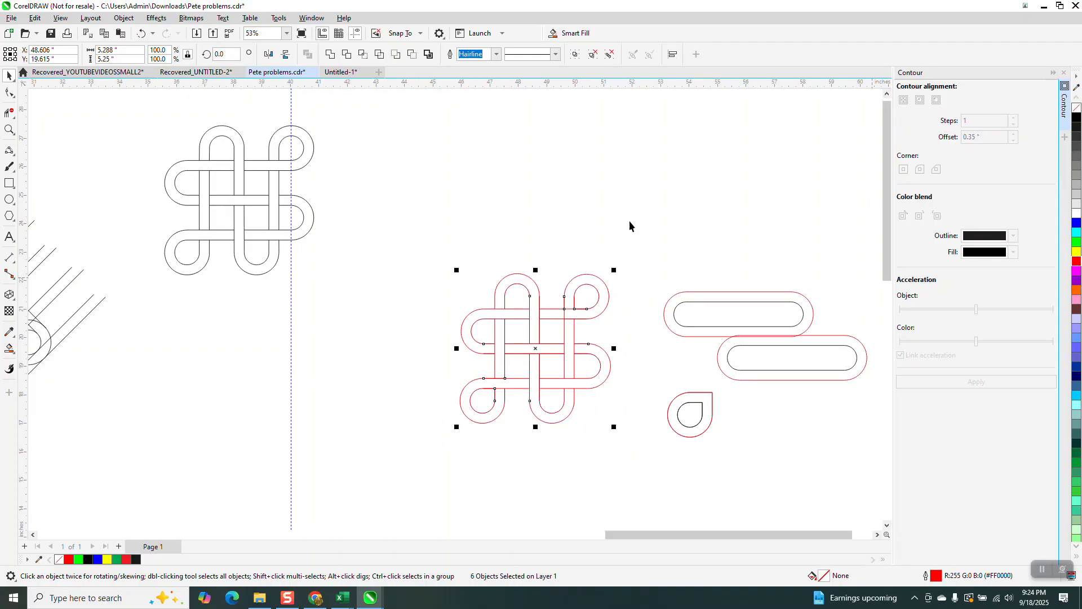
click(330, 54)
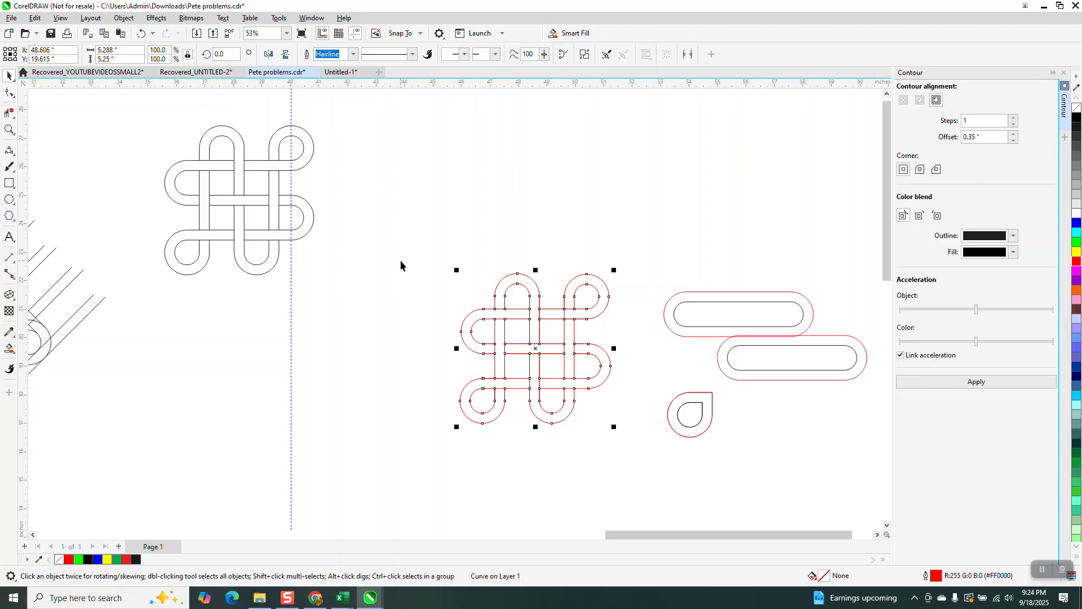
Step: Compare the nodes and subpaths of the welded red knot with those of the black knot using the Shape tool
click(9, 92)
drag(399, 230, 631, 442)
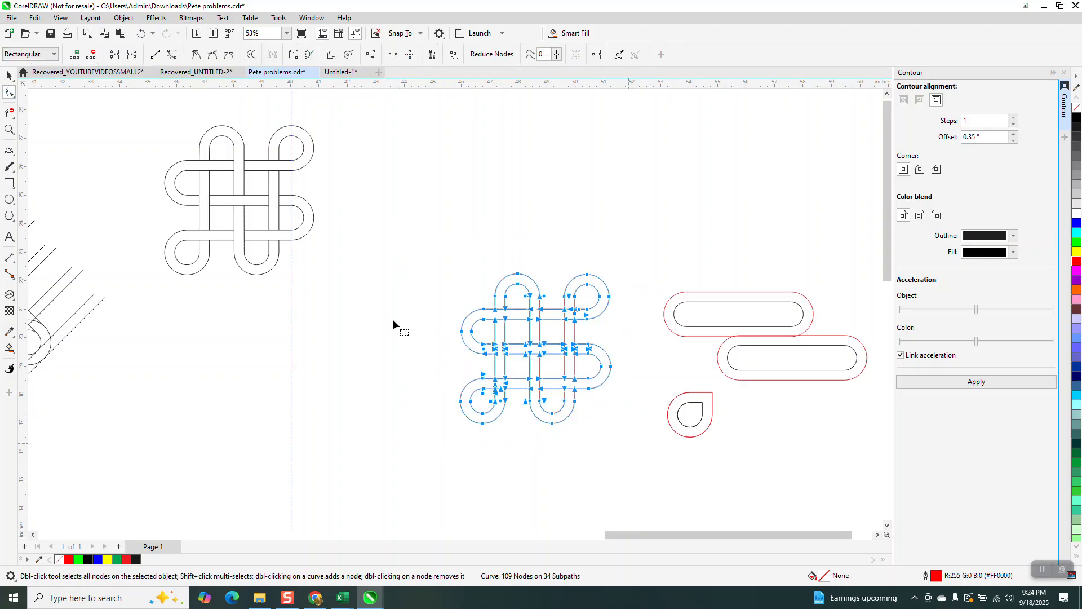
click(260, 238)
drag(335, 243, 368, 307)
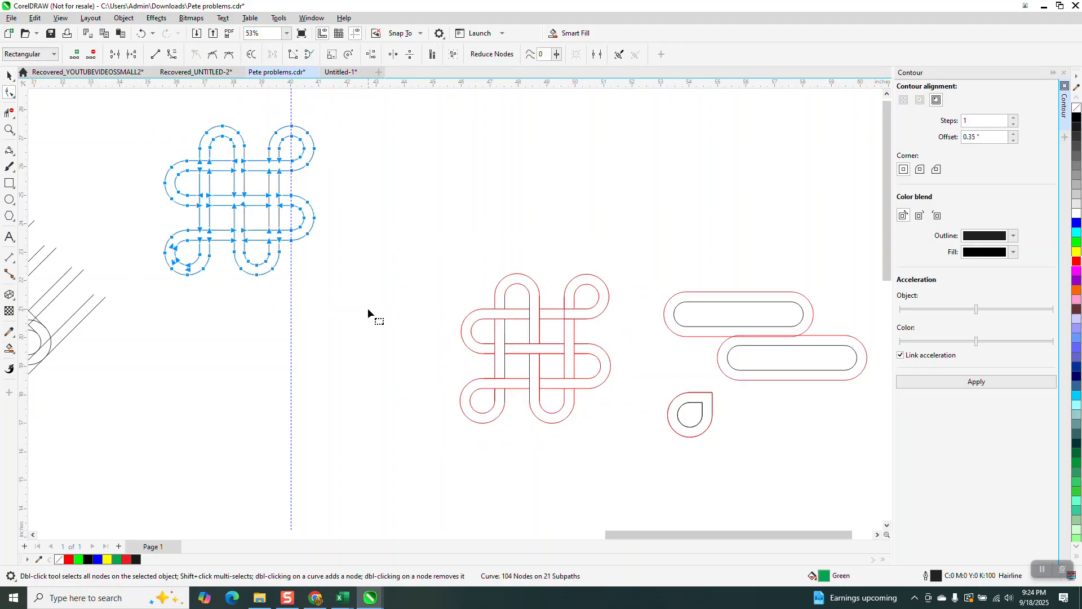
click(514, 285)
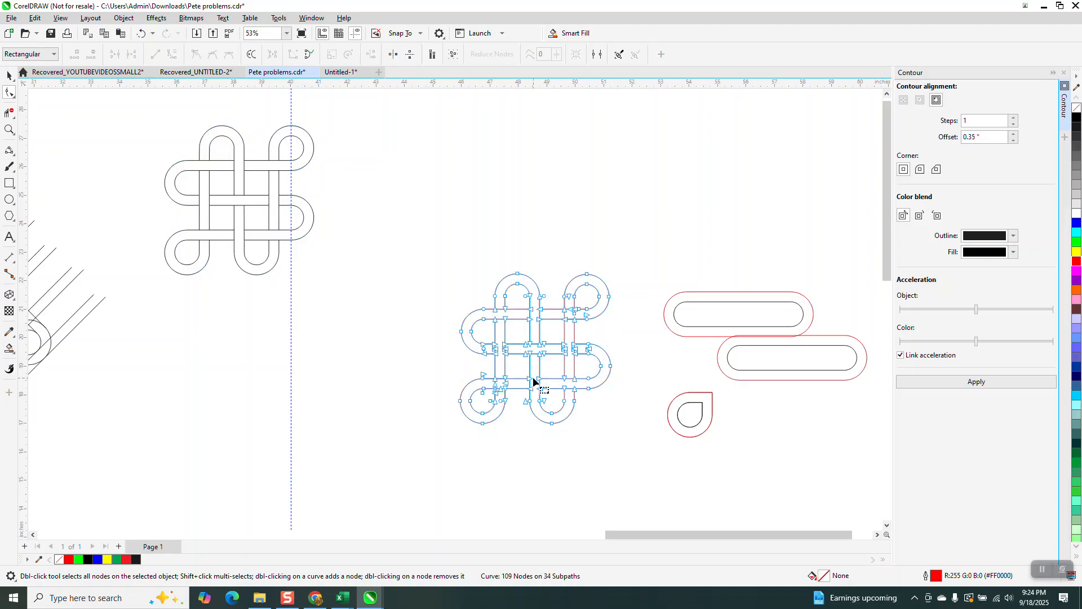
Step: Examine the welded red knot's nodes around its left loops and crossings up close
click(9, 130)
drag(397, 307, 533, 414)
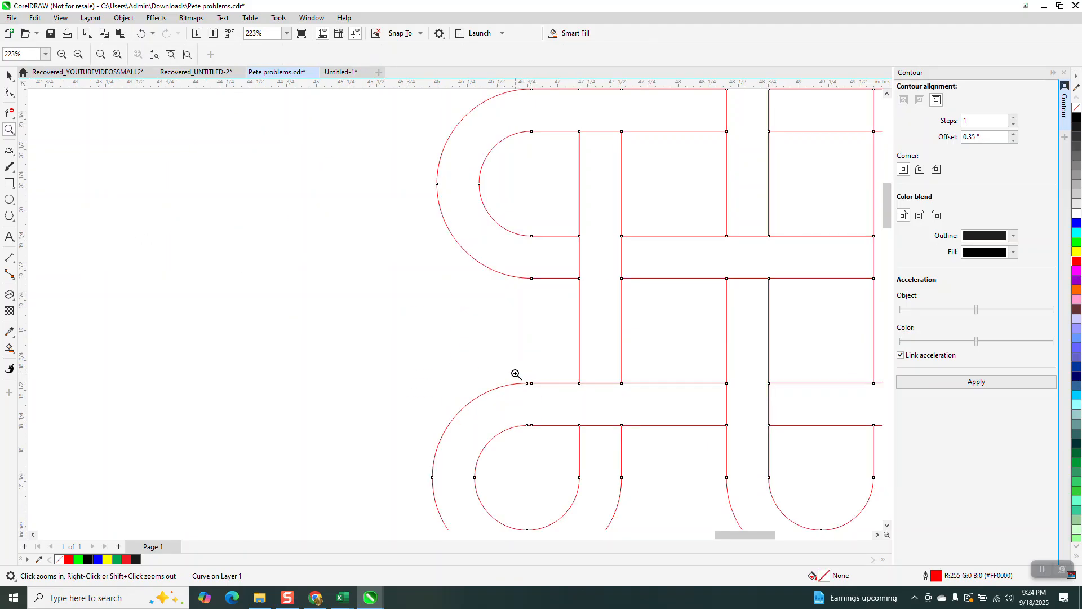
drag(515, 373, 539, 400)
scroll(416, 332, down, 3)
scroll(384, 266, down, 10)
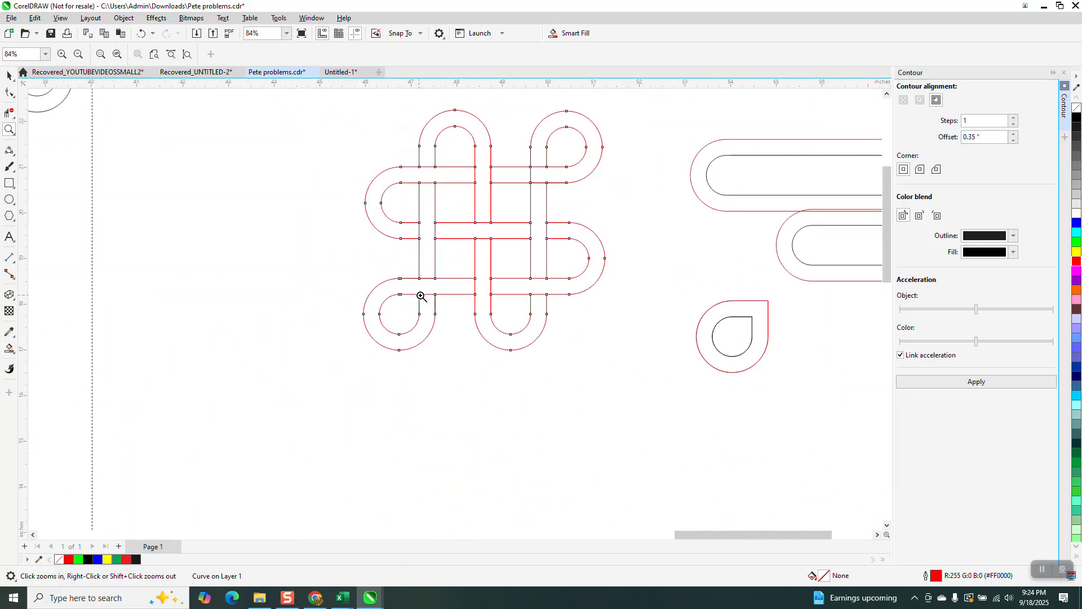
Step: Set the welded red knot's outline width to 0.125 in
click(9, 76)
scroll(402, 274, down, 1)
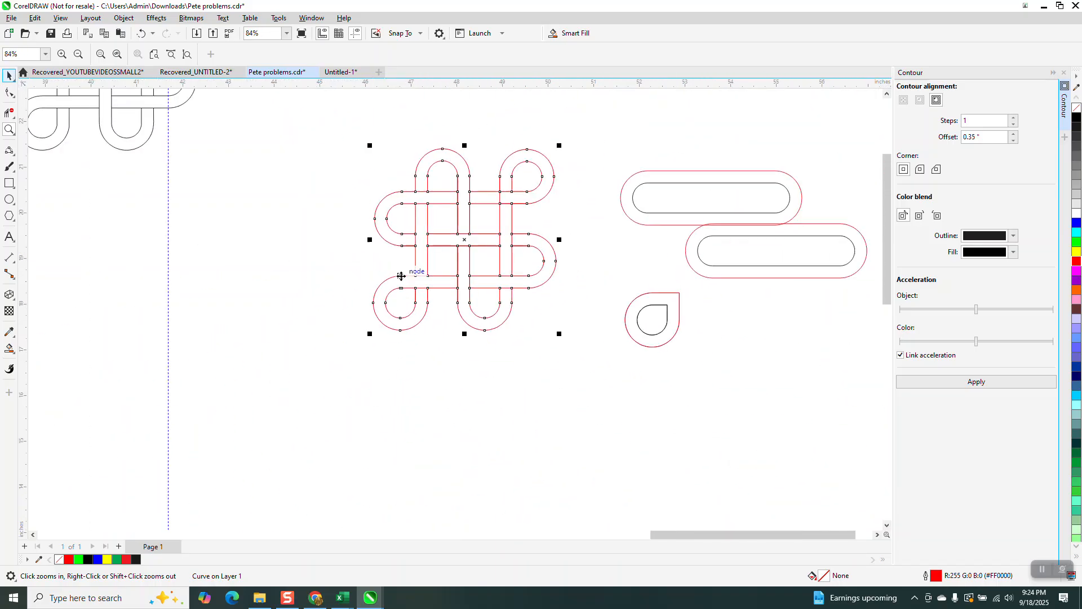
drag(349, 131, 373, 168)
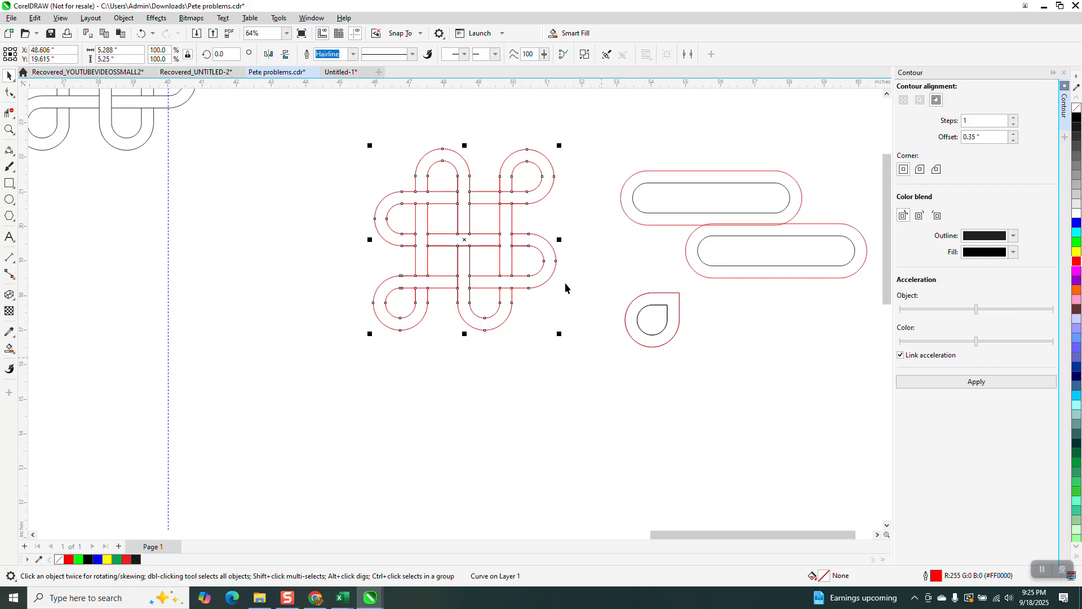
click(353, 54)
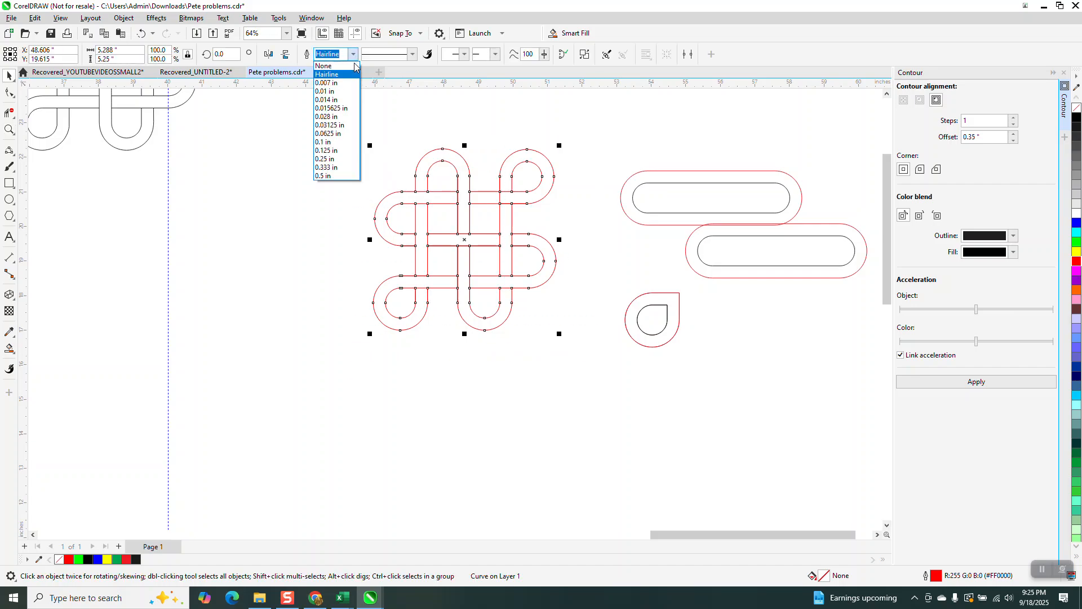
click(341, 150)
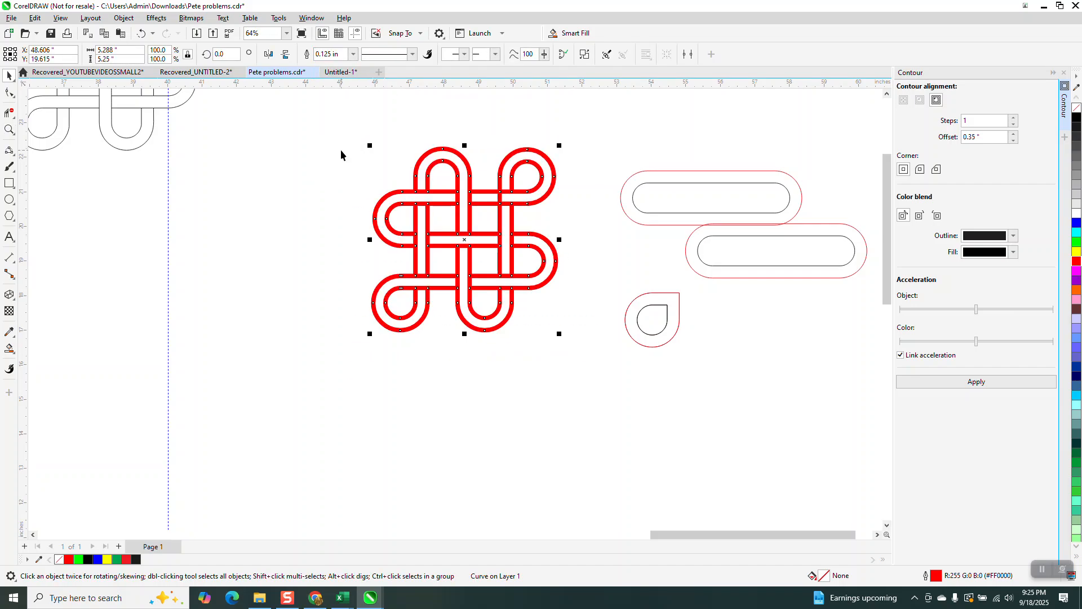
Step: Examine the thick red outlines and strand crossings around the knot's upper-right loop with Virtual Segment Delete ready
scroll(475, 284, down, 1)
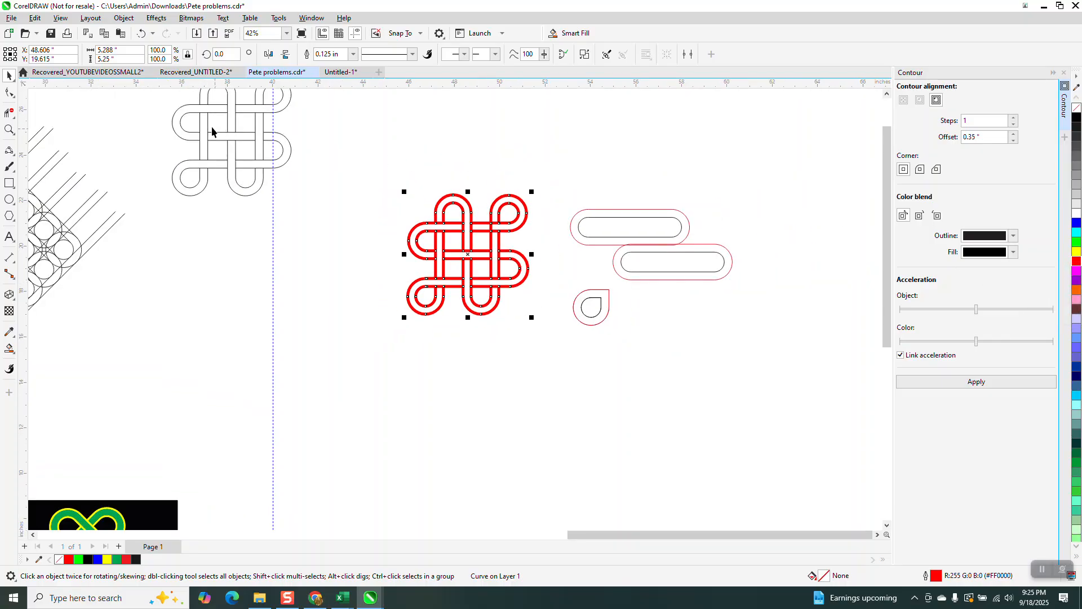
click(9, 130)
click(527, 244)
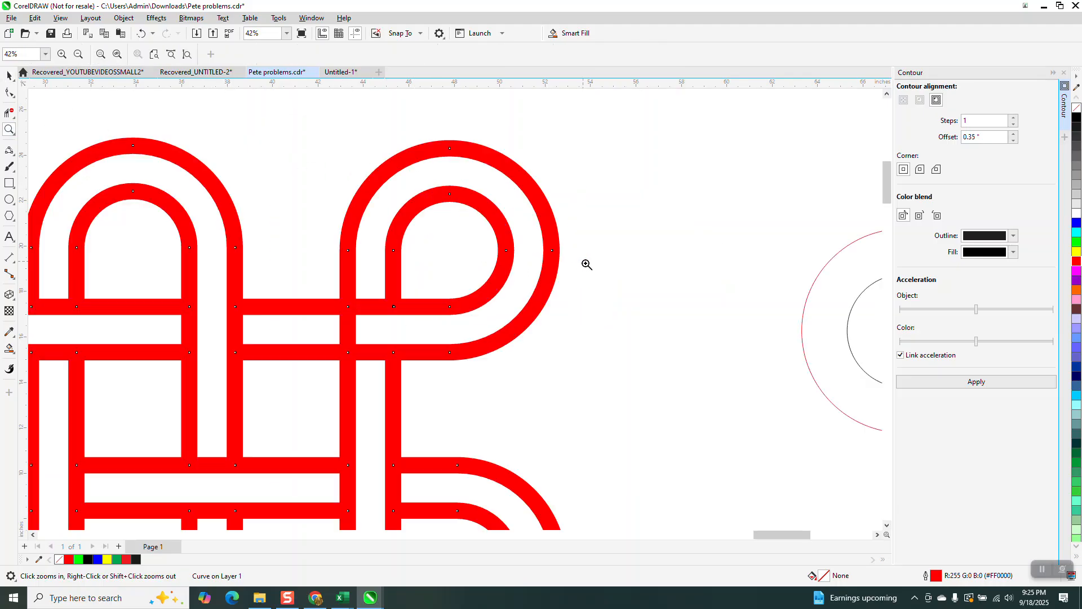
click(12, 115)
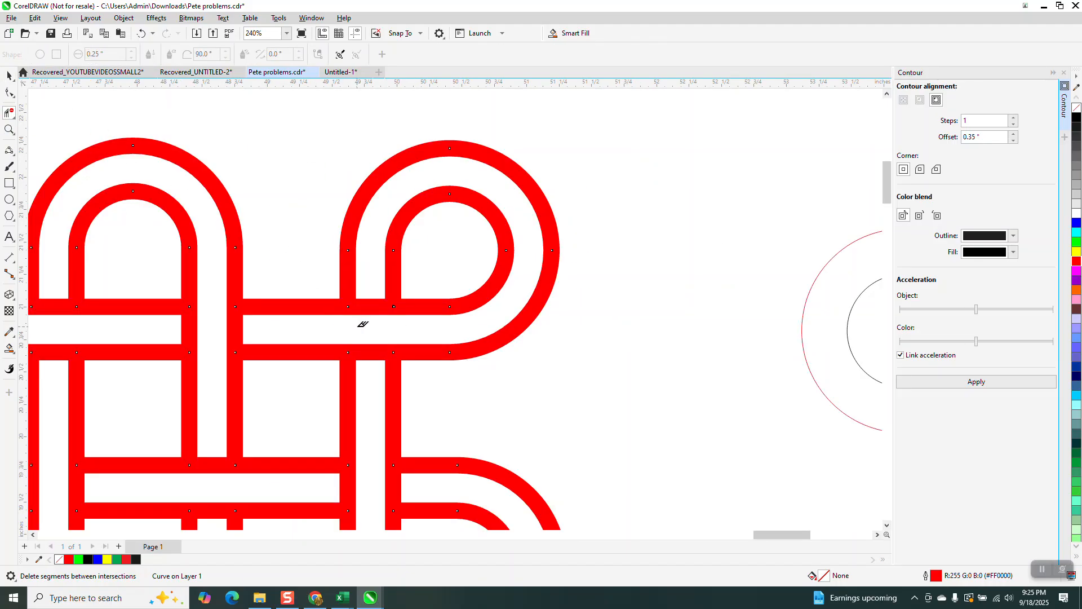
scroll(435, 248, down, 2)
scroll(434, 245, down, 2)
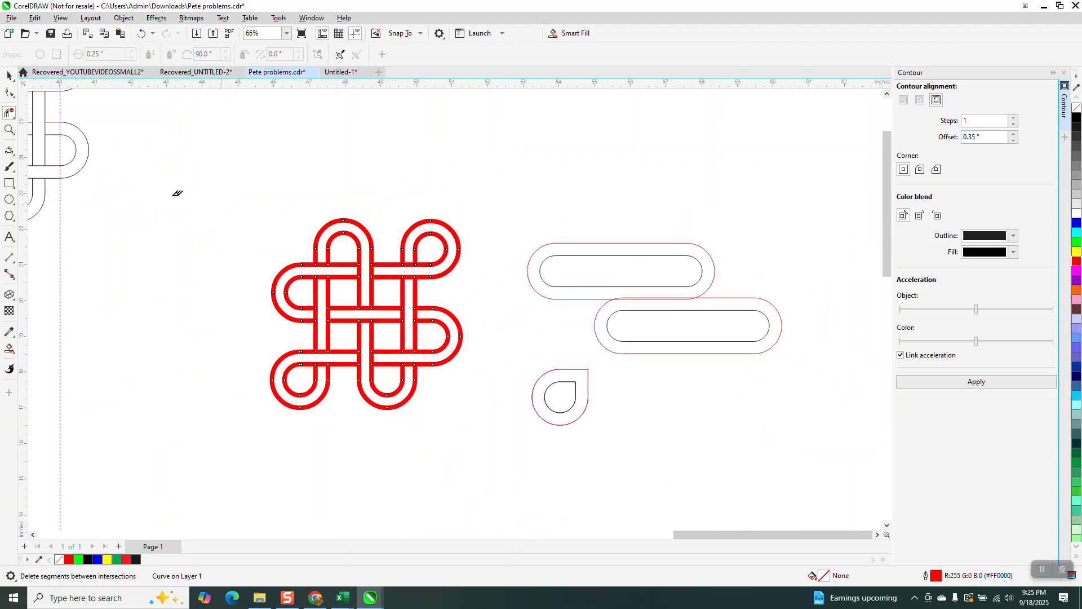
Step: Duplicate the thick red knot, placing the copy 6 inches to the left of the original
click(9, 75)
drag(466, 405, 467, 406)
click(252, 275)
drag(502, 418, 485, 412)
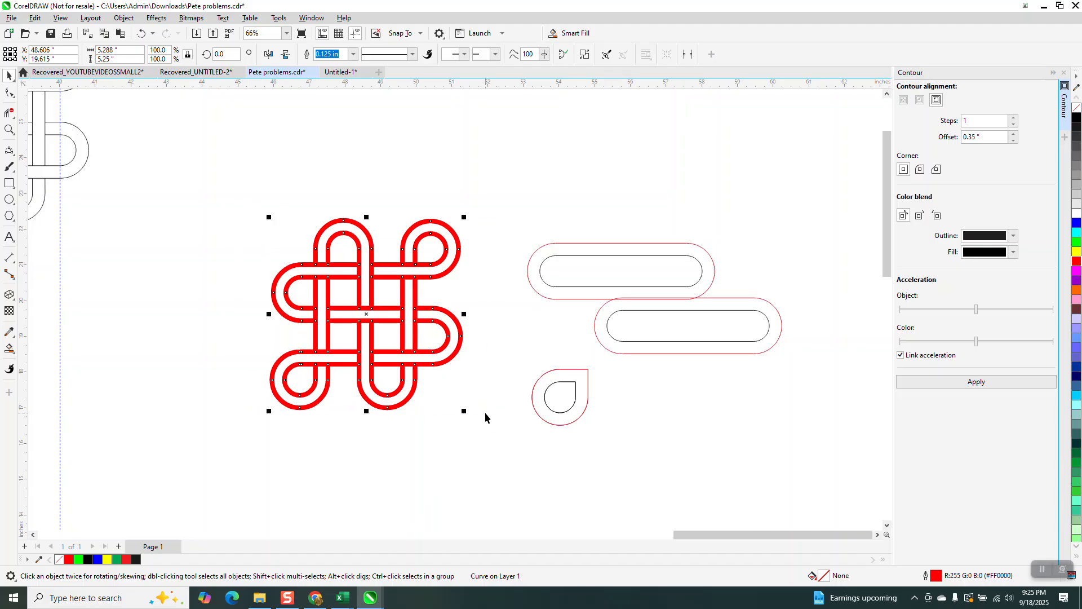
key(ctrl+d)
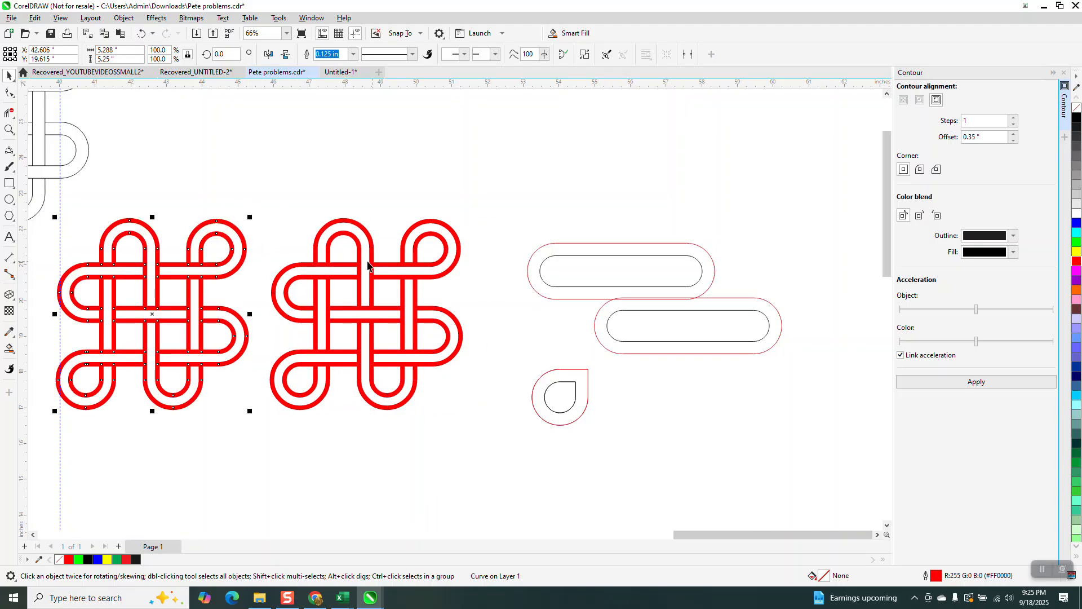
Step: Draw a 15 by 7 inch rectangle enclosing both thick red knots and fill it black
click(9, 349)
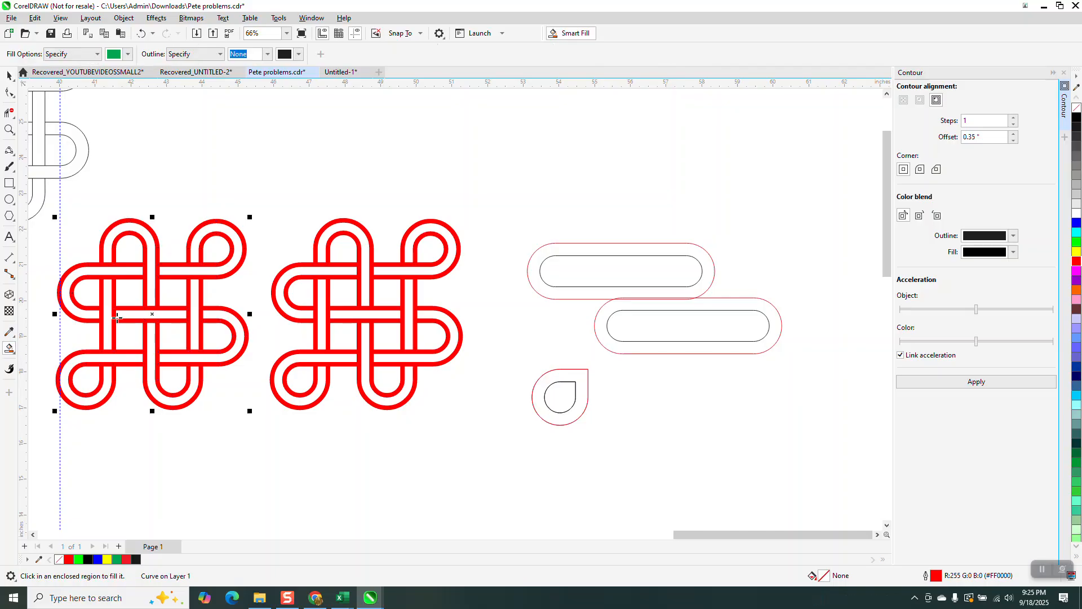
scroll(282, 347, down, 1)
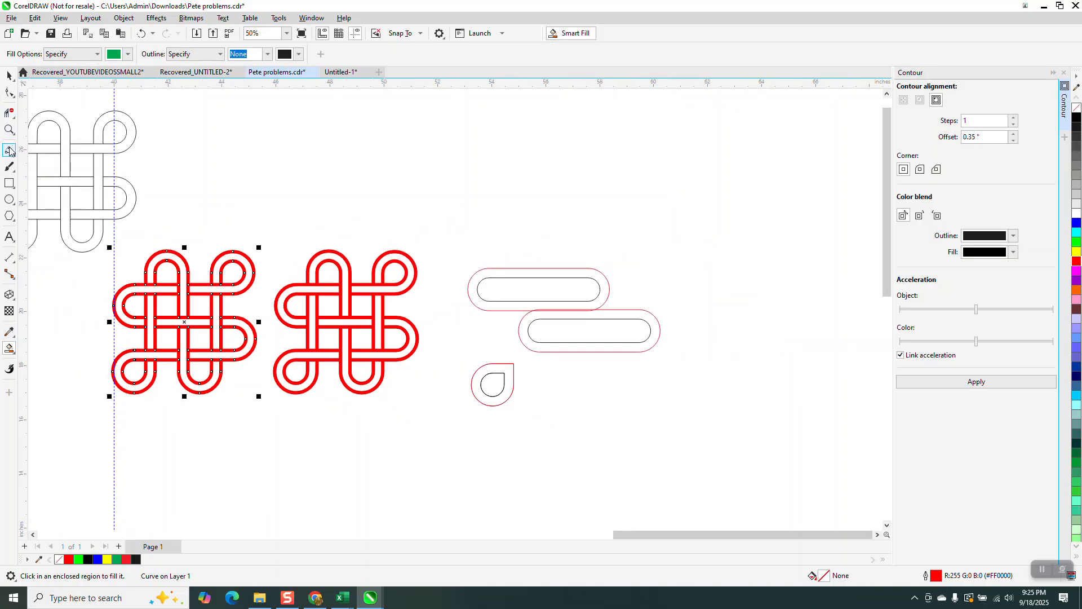
click(9, 183)
drag(47, 225, 451, 413)
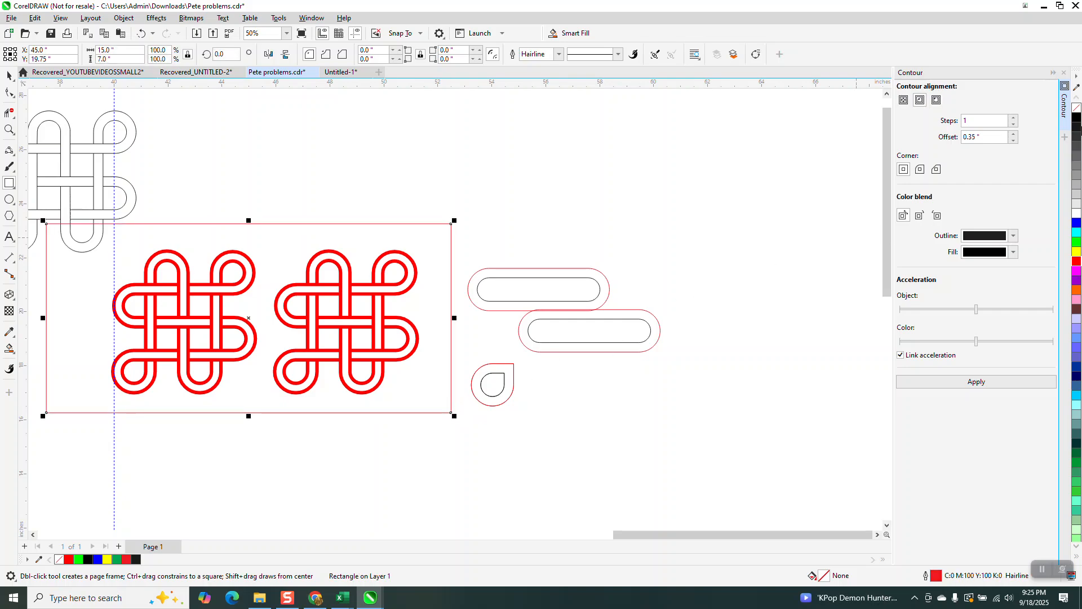
click(1077, 119)
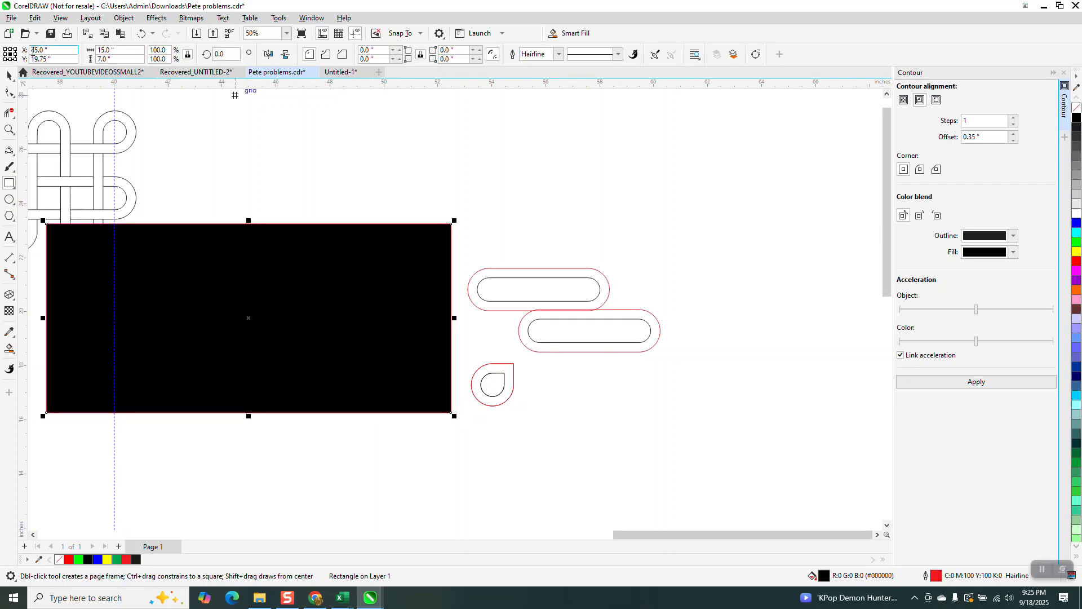
Step: Send the black rectangle to the back of the page, behind both red knots
click(124, 18)
mouse_move(145, 198)
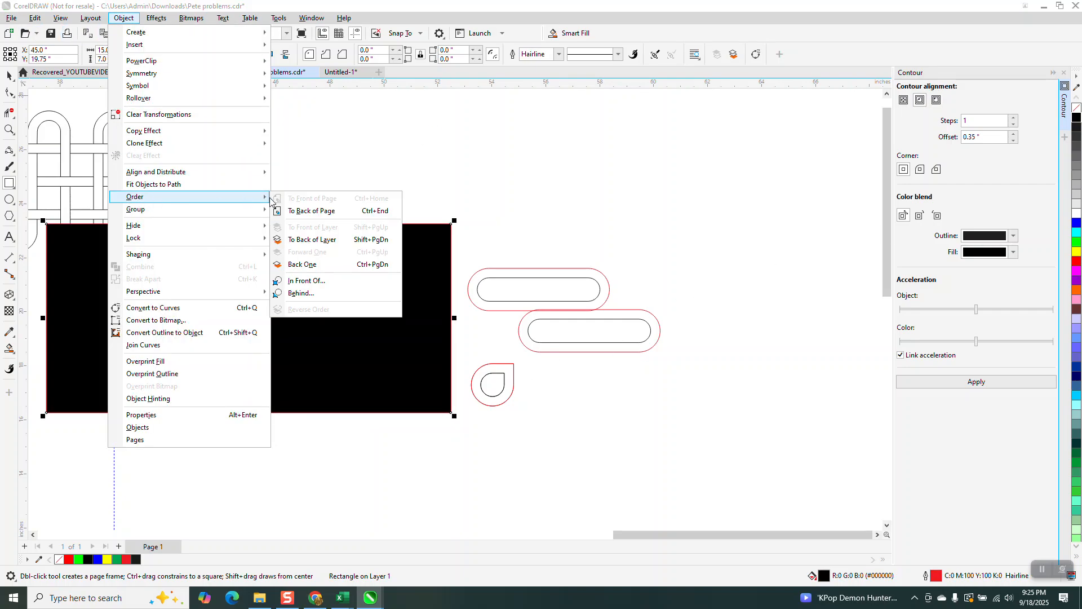
click(300, 214)
Step: Change the outline colour of the original knot, the one over the black rectangle's right half, to yellow
click(9, 76)
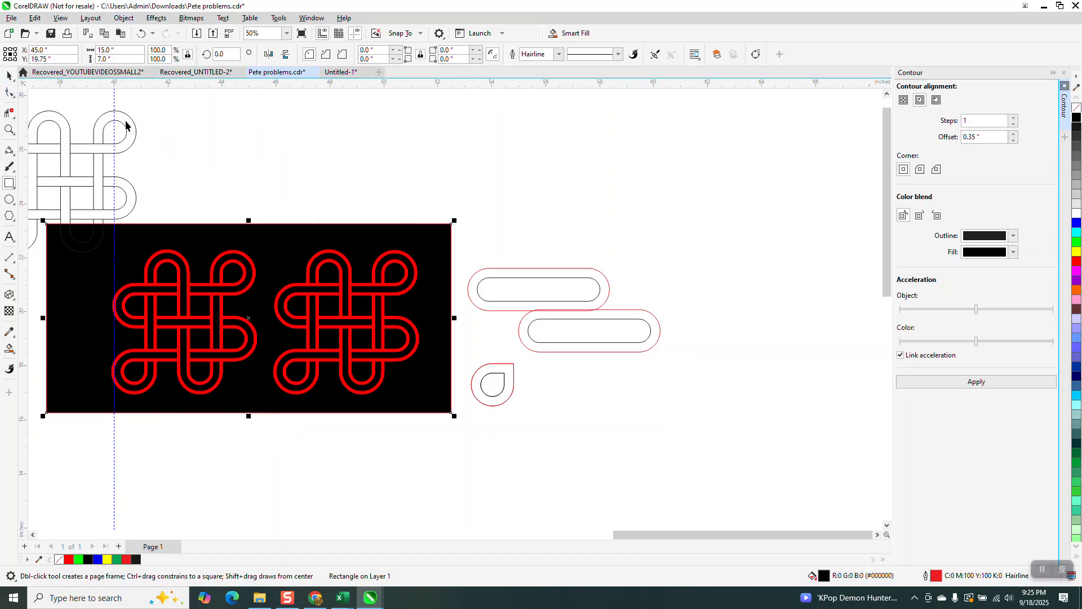
click(394, 345)
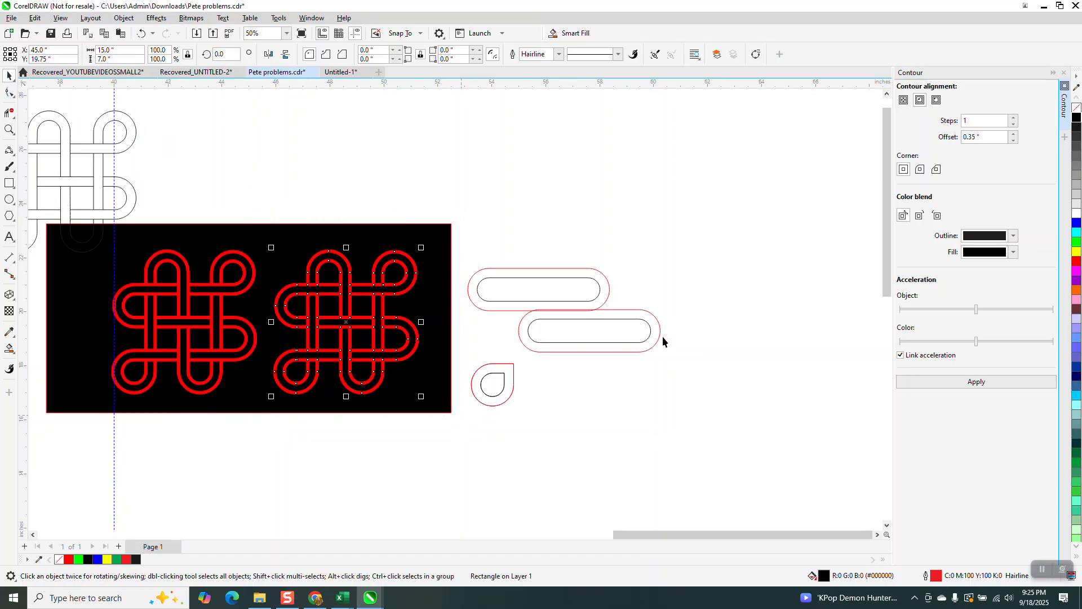
right_click(1077, 253)
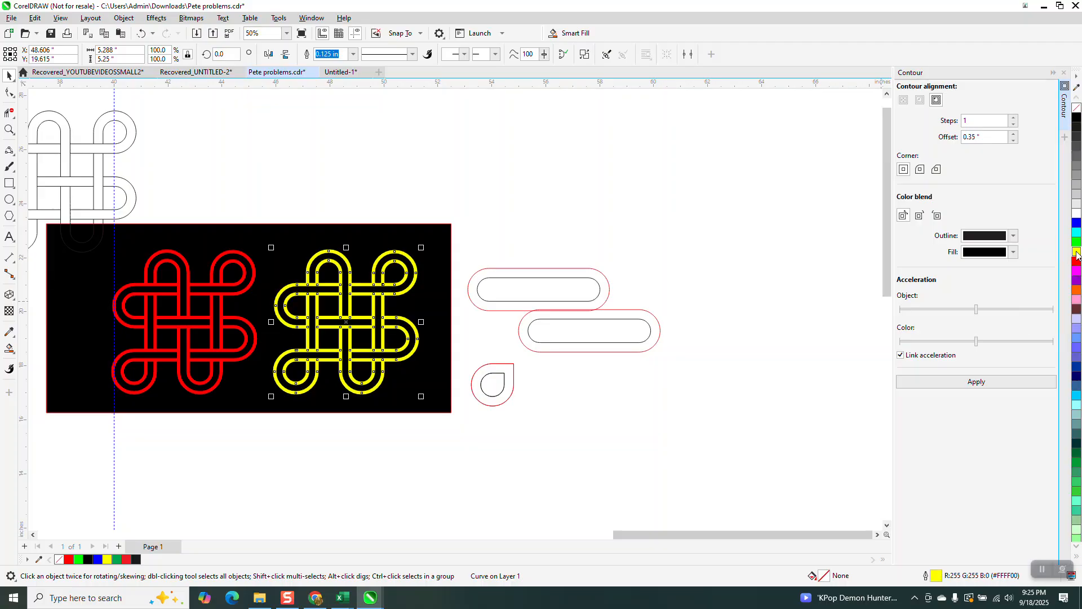
scroll(83, 306, down, 1)
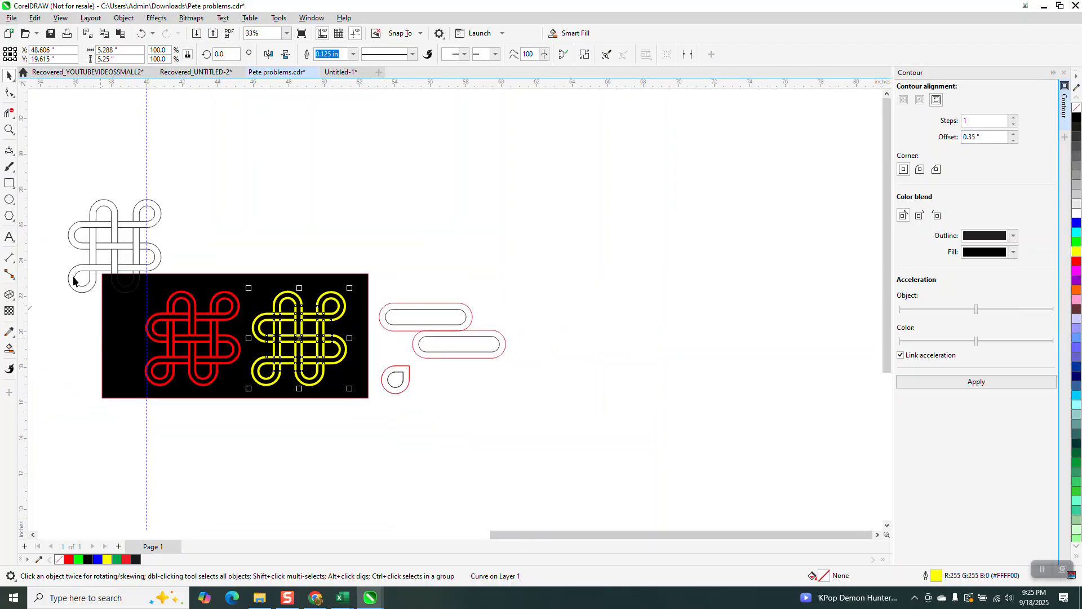
Step: Smart Fill the top loop strand of the yellow knot with green and no outline
click(10, 348)
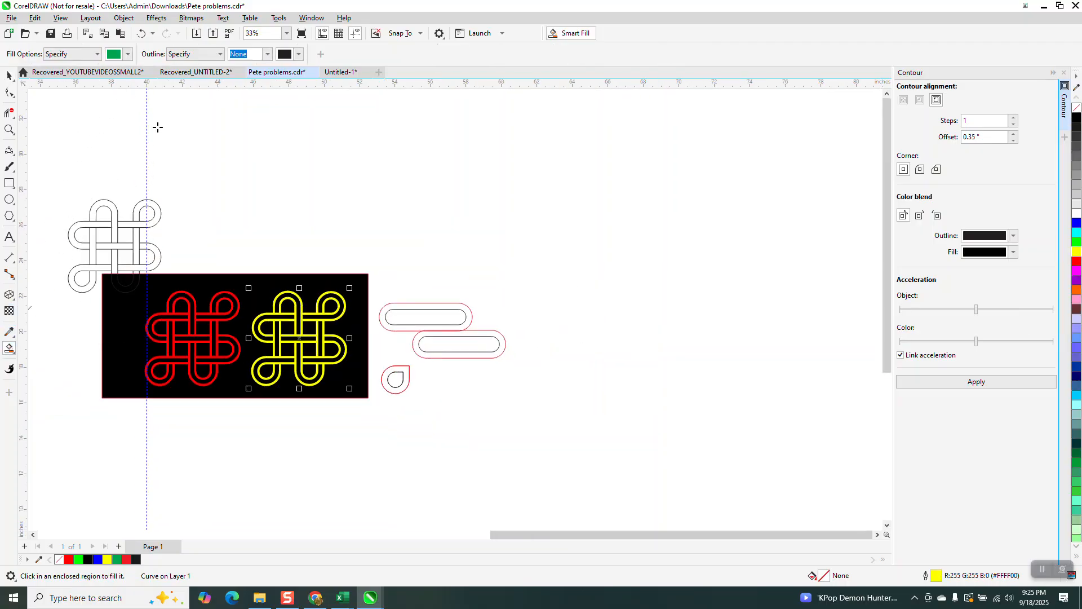
click(9, 130)
drag(231, 275, 279, 397)
click(9, 348)
click(319, 196)
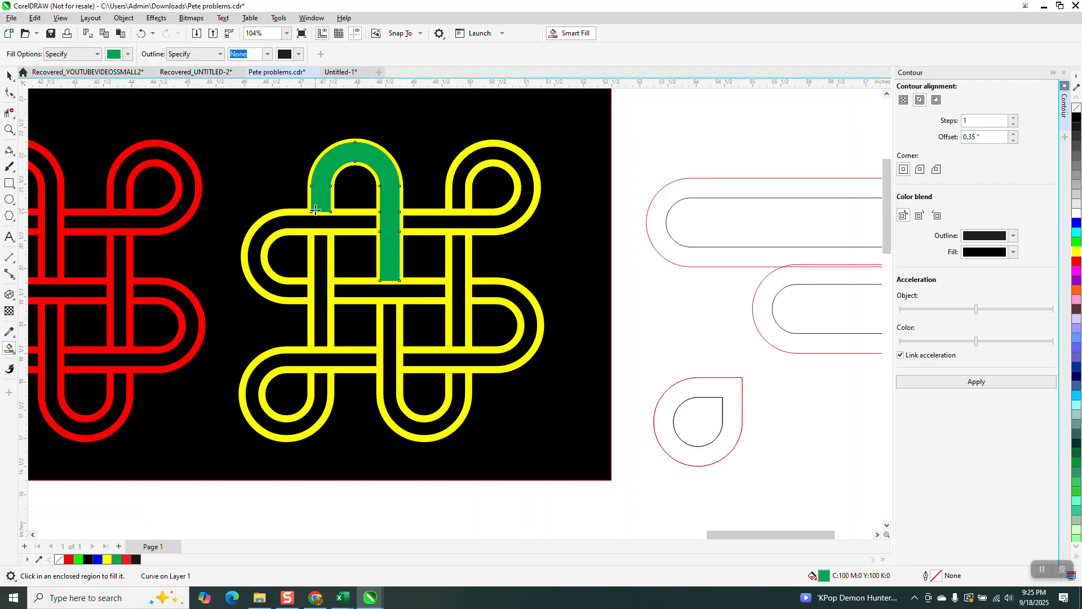
Step: Try Smart Fill on the yellow knot's upper-left loop and left vertical strand in green, and undo both fills
click(327, 225)
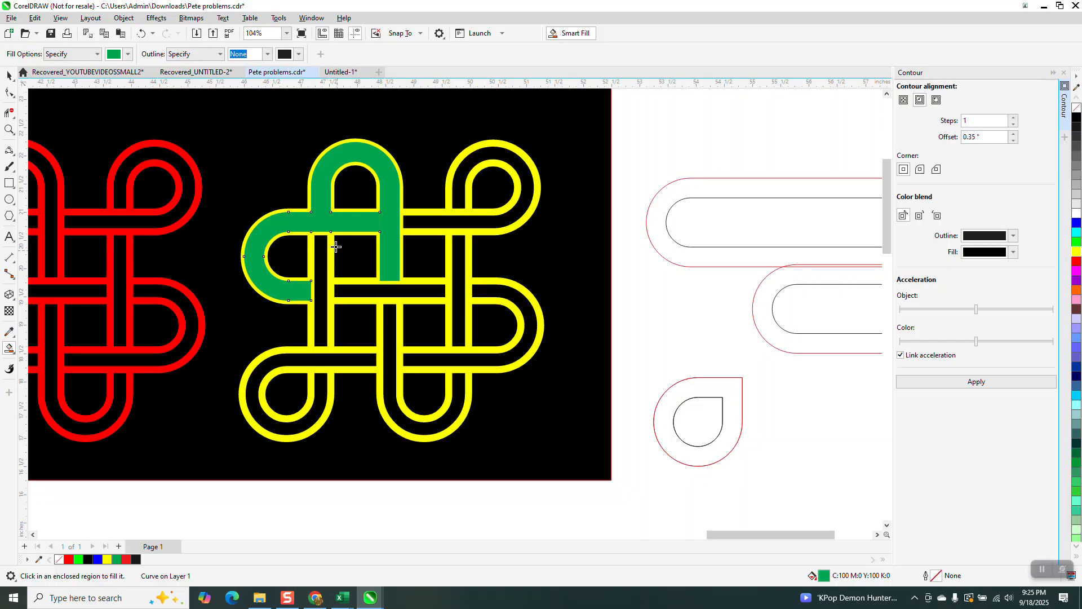
click(322, 251)
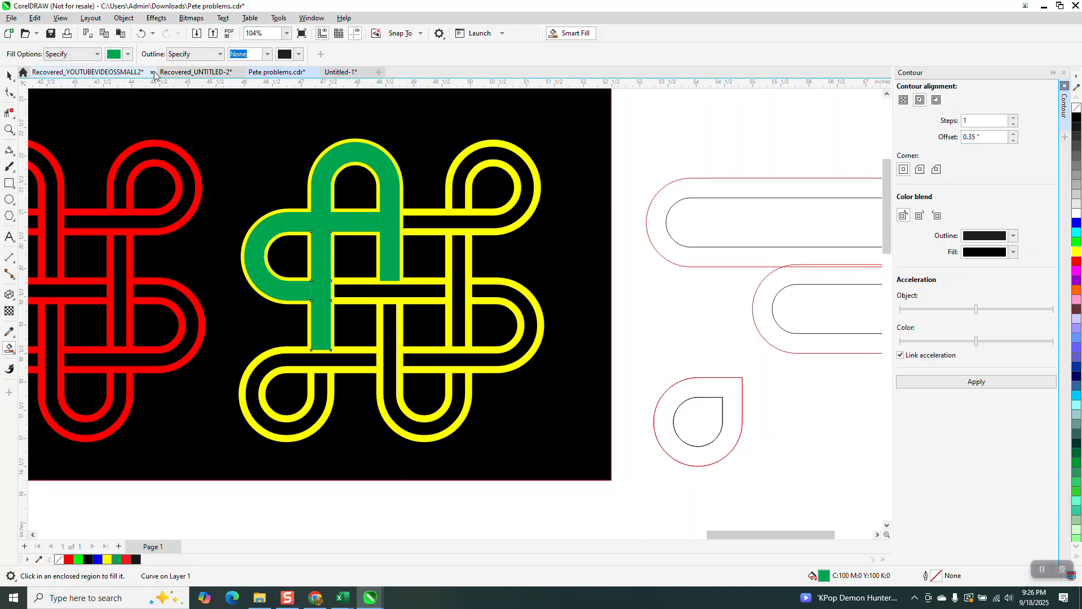
click(142, 33)
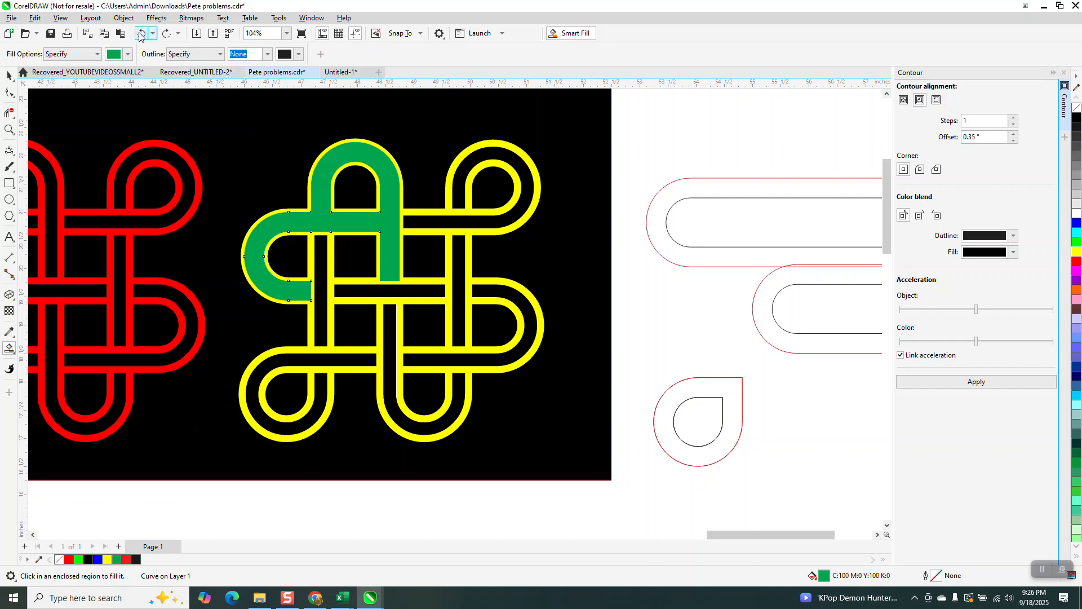
click(142, 33)
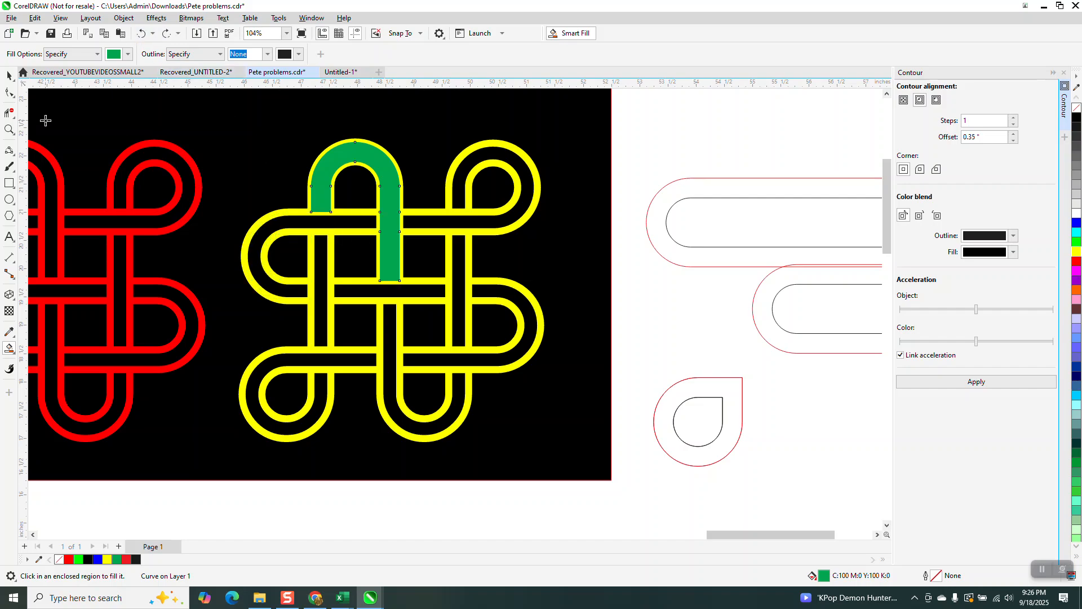
Step: Convert the red knot's outline to an object and colour both its outline and fill yellow
click(9, 75)
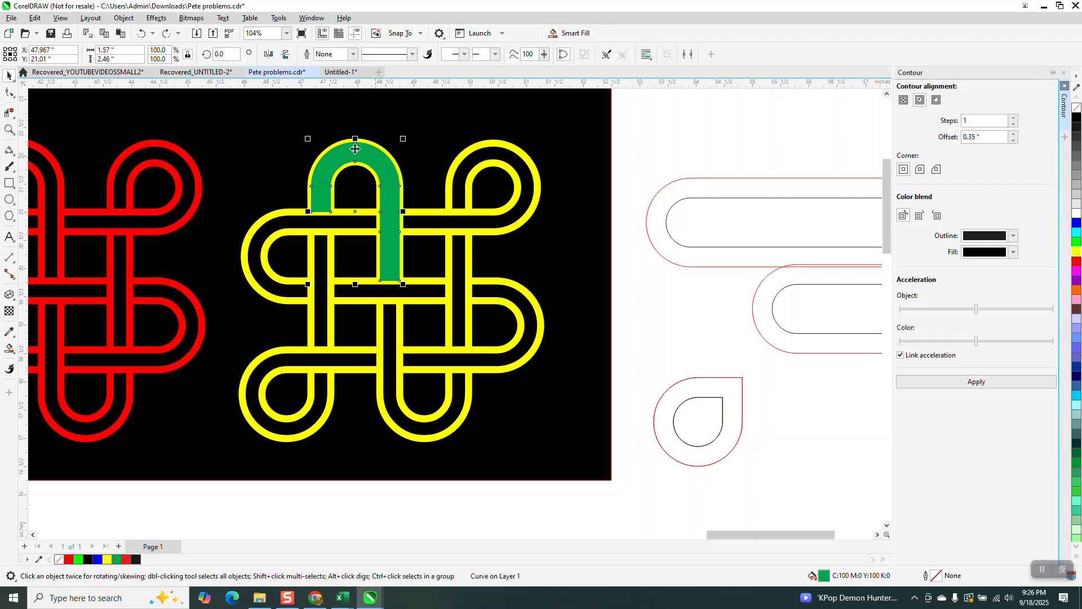
click(483, 148)
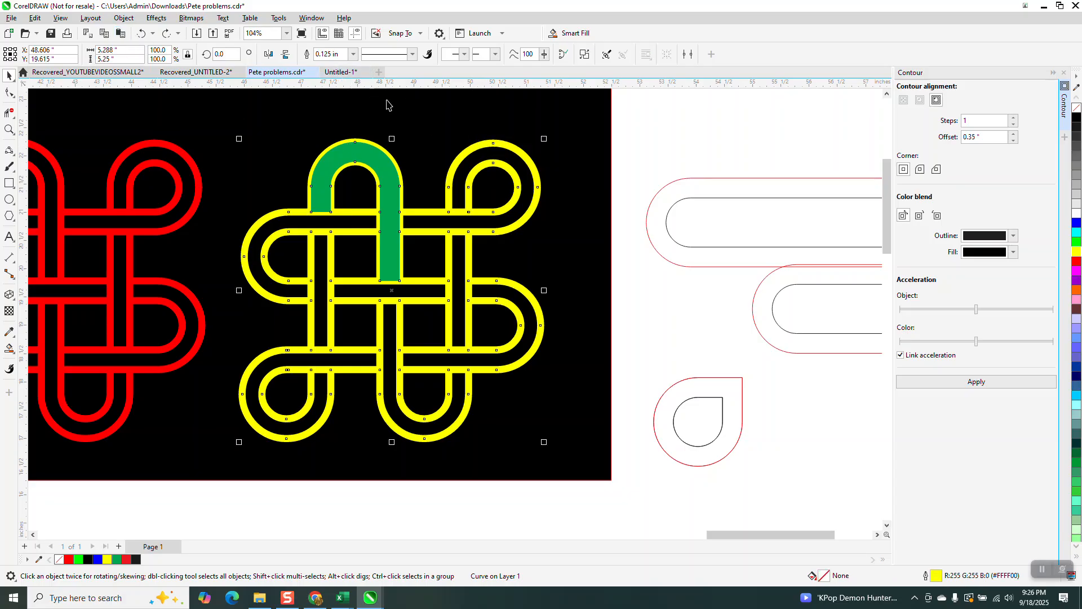
scroll(449, 185, down, 1)
scroll(581, 165, down, 1)
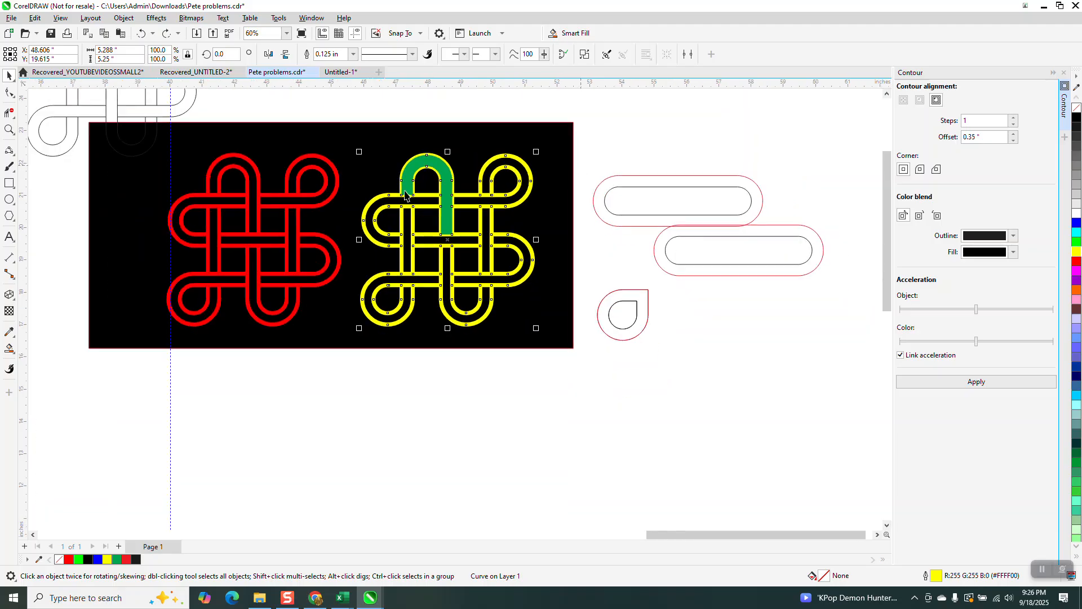
drag(345, 110, 157, 369)
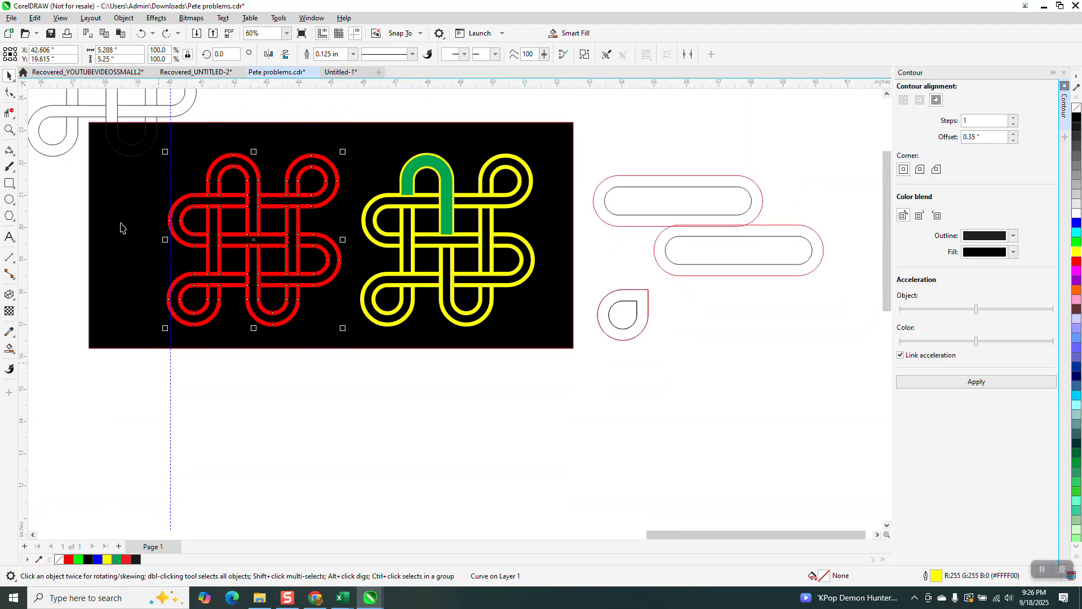
click(124, 19)
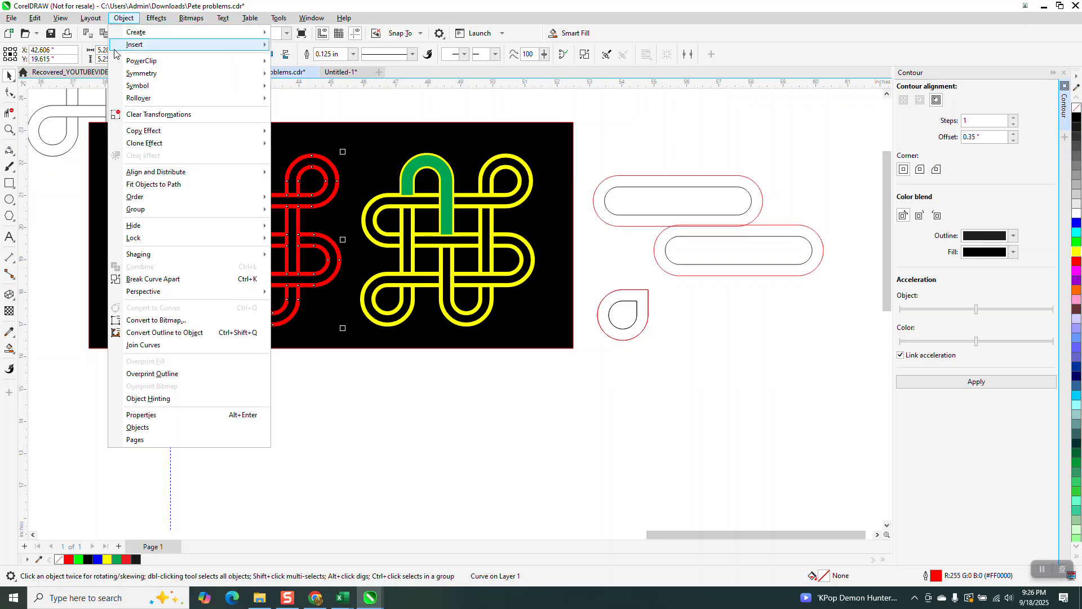
click(165, 333)
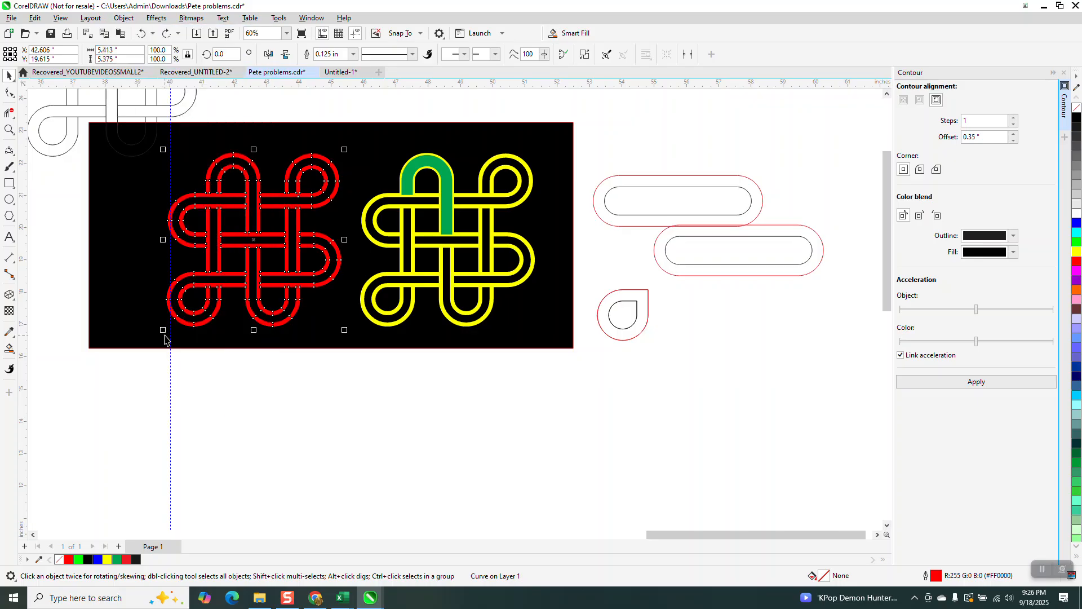
right_click(1076, 256)
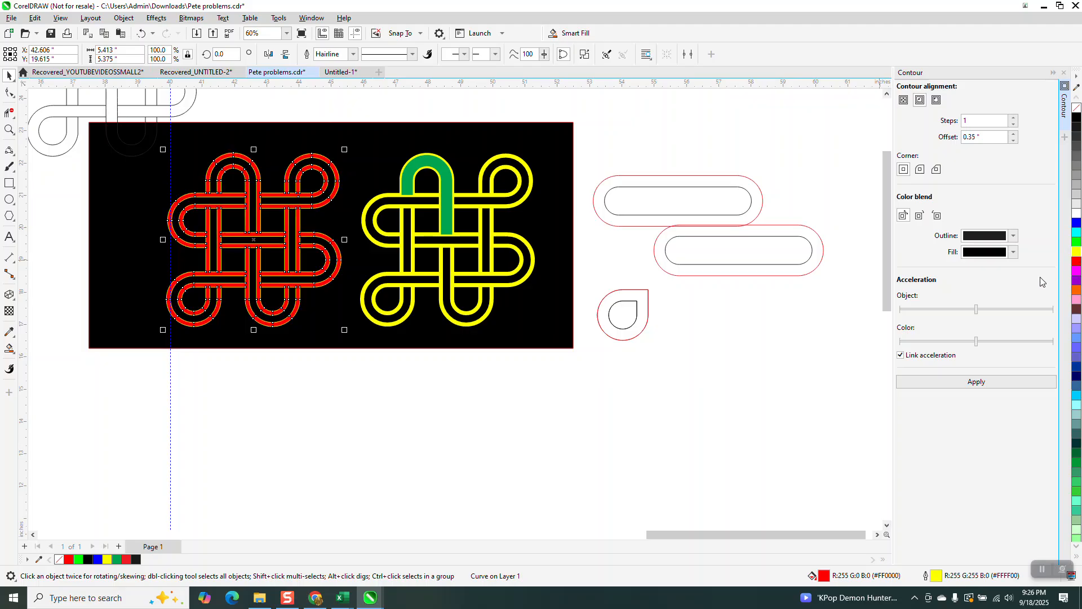
click(1077, 255)
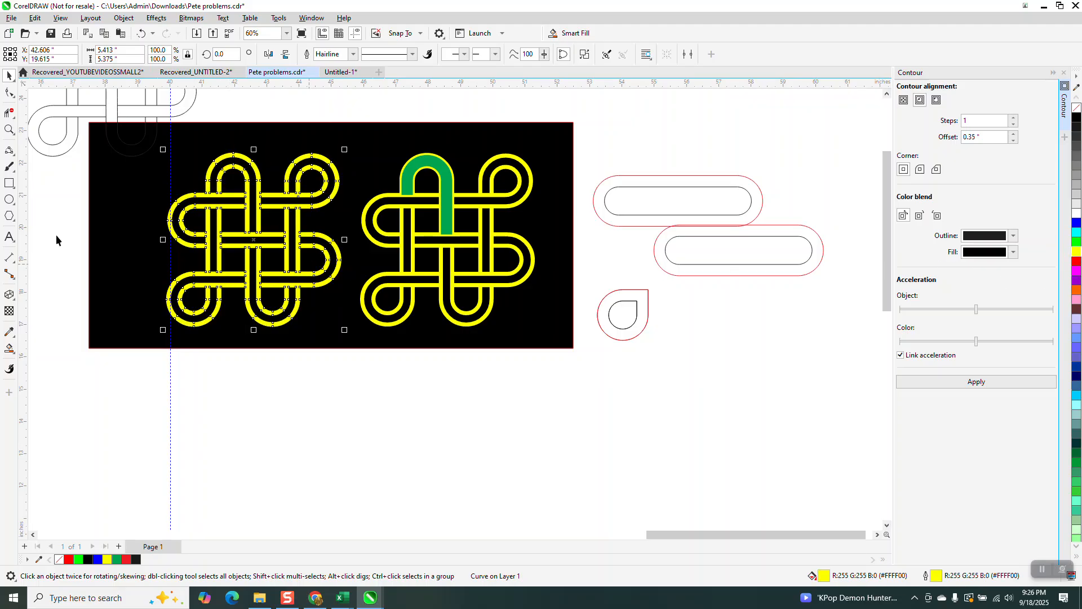
Step: Smart Fill all the strand sections of the converted yellow knot with green, keeping the over-under weave
click(10, 348)
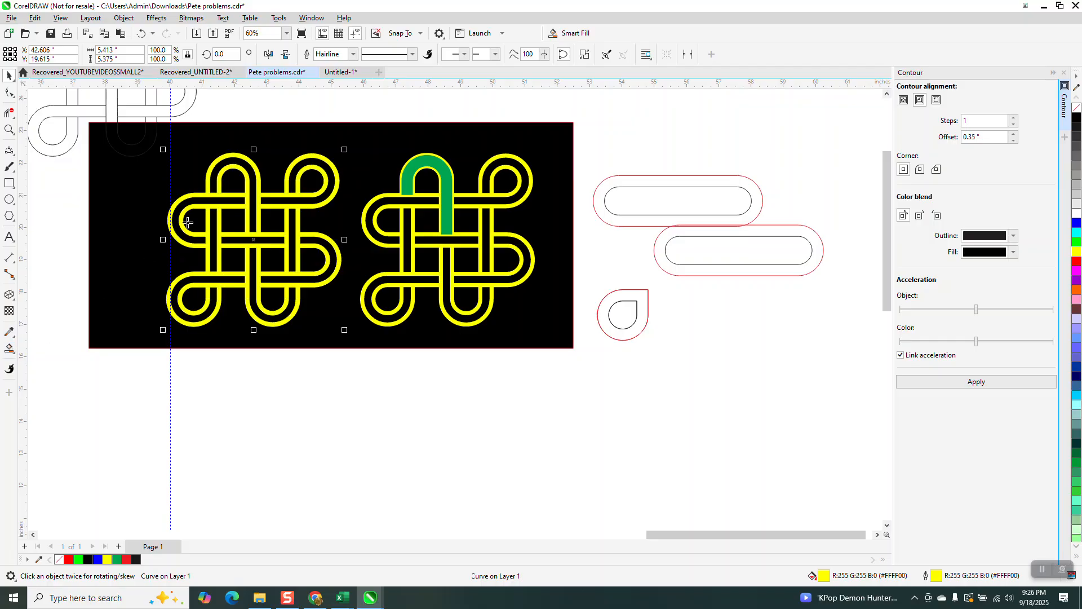
click(218, 190)
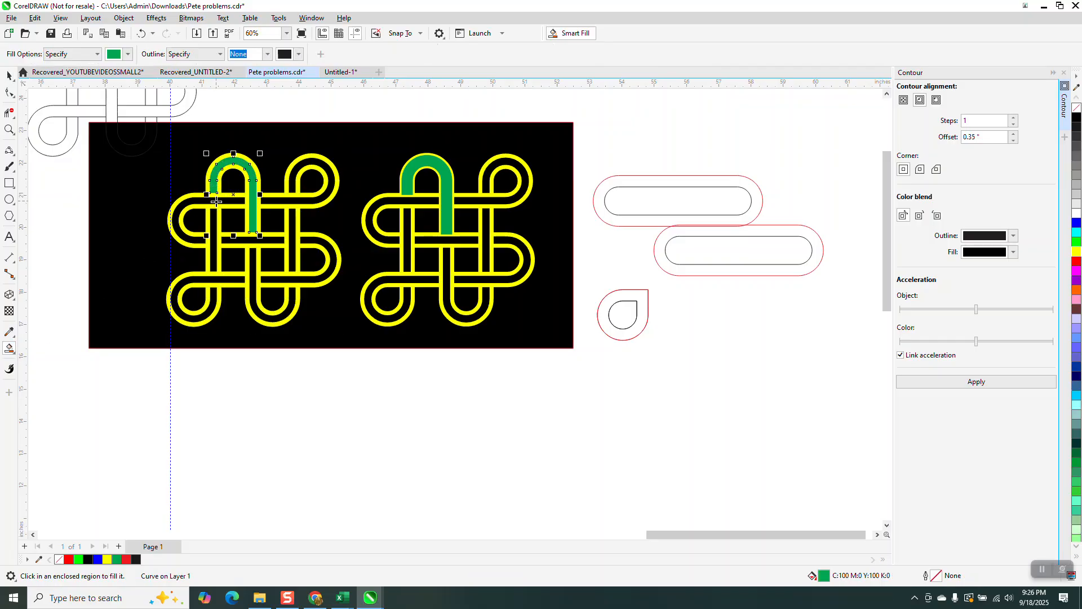
click(292, 180)
click(216, 221)
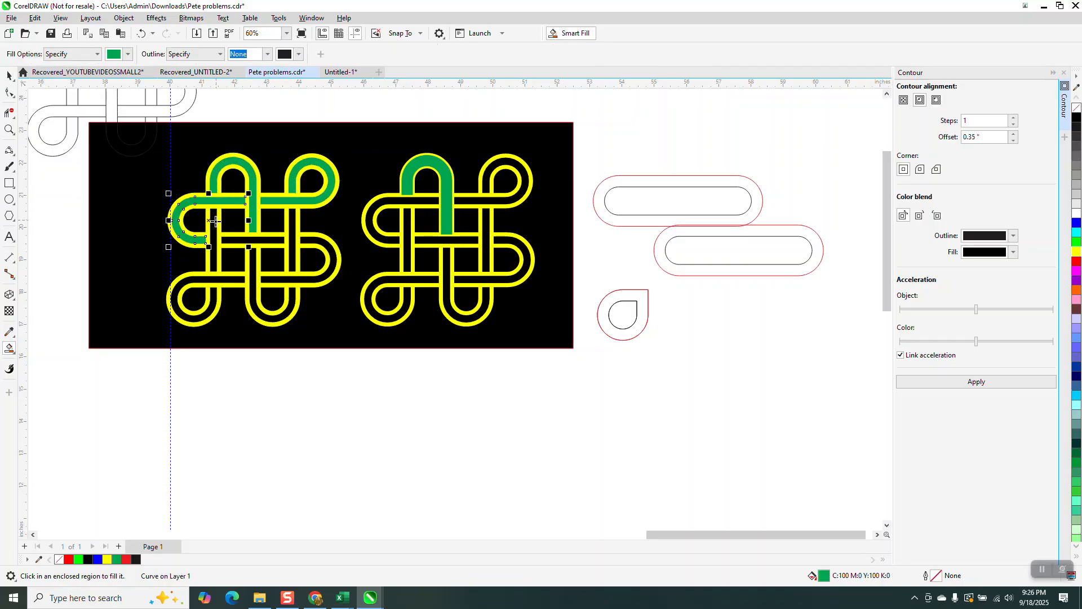
click(213, 222)
click(242, 241)
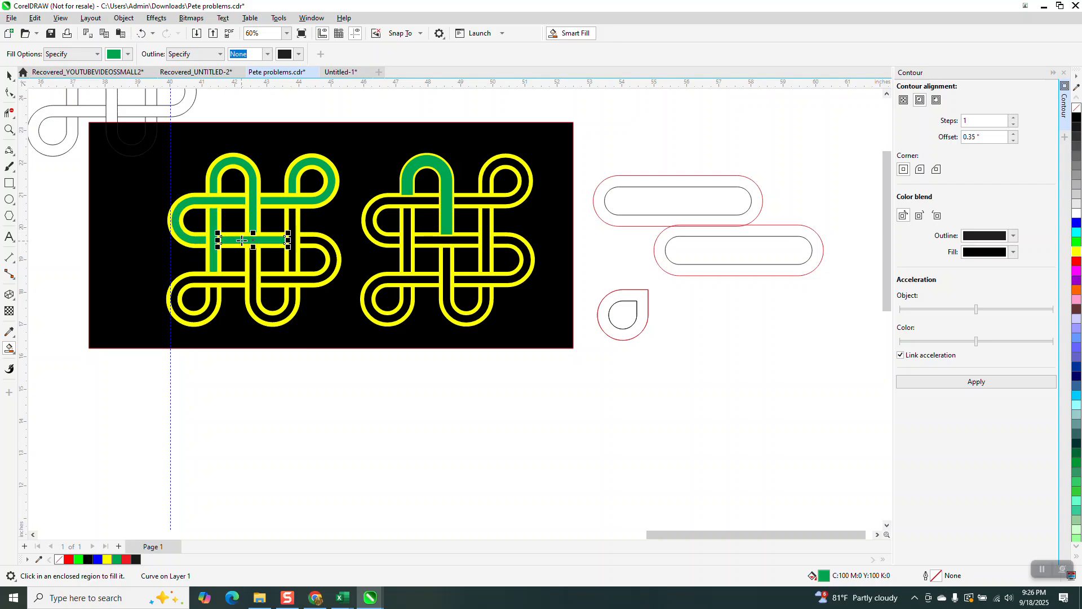
click(305, 238)
click(235, 281)
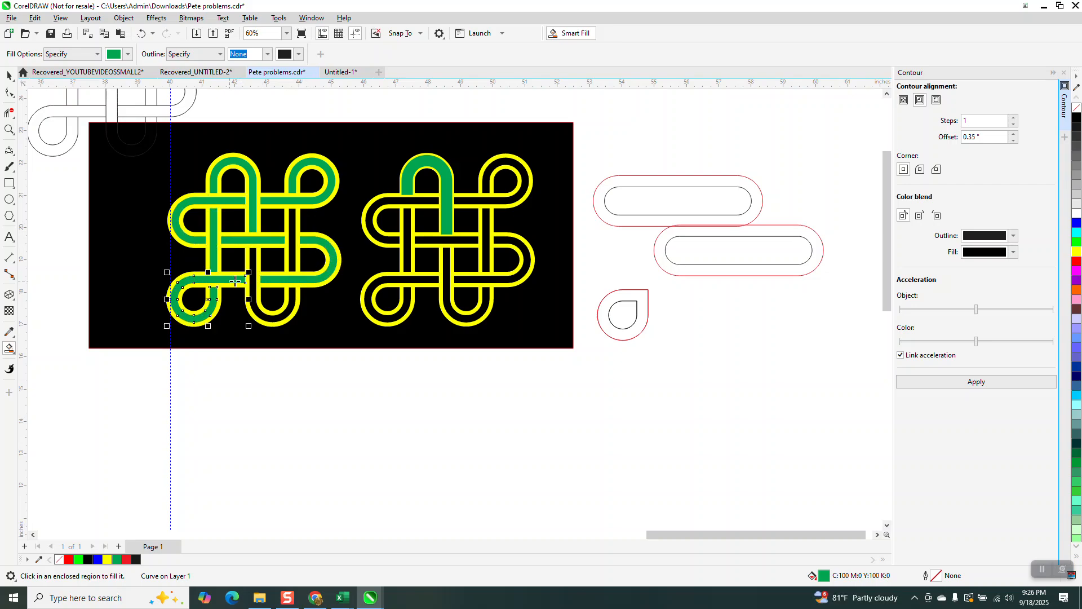
click(253, 275)
scroll(295, 336, down, 1)
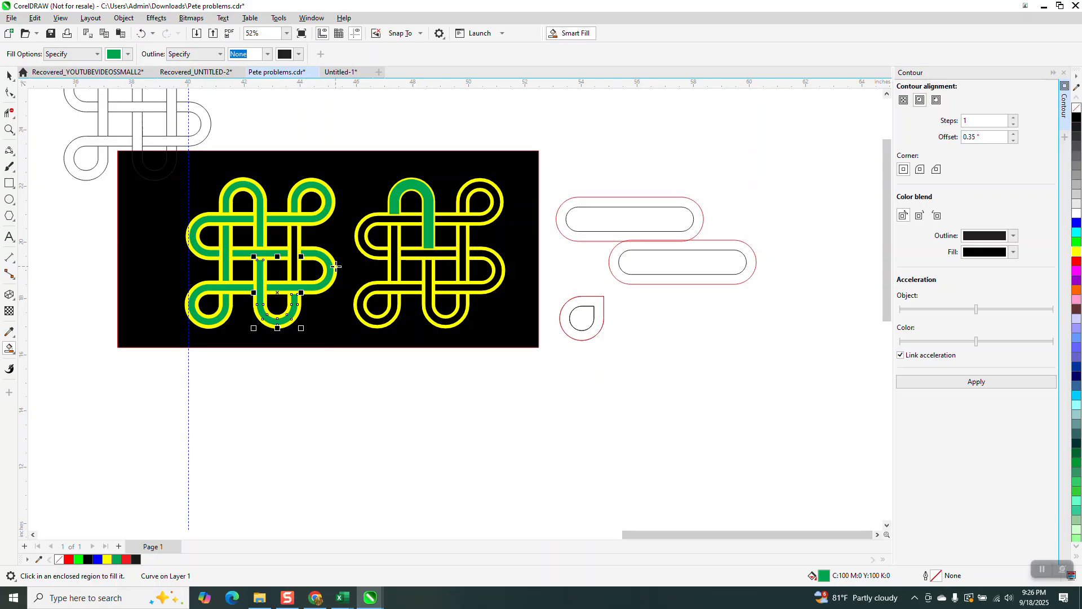
click(297, 252)
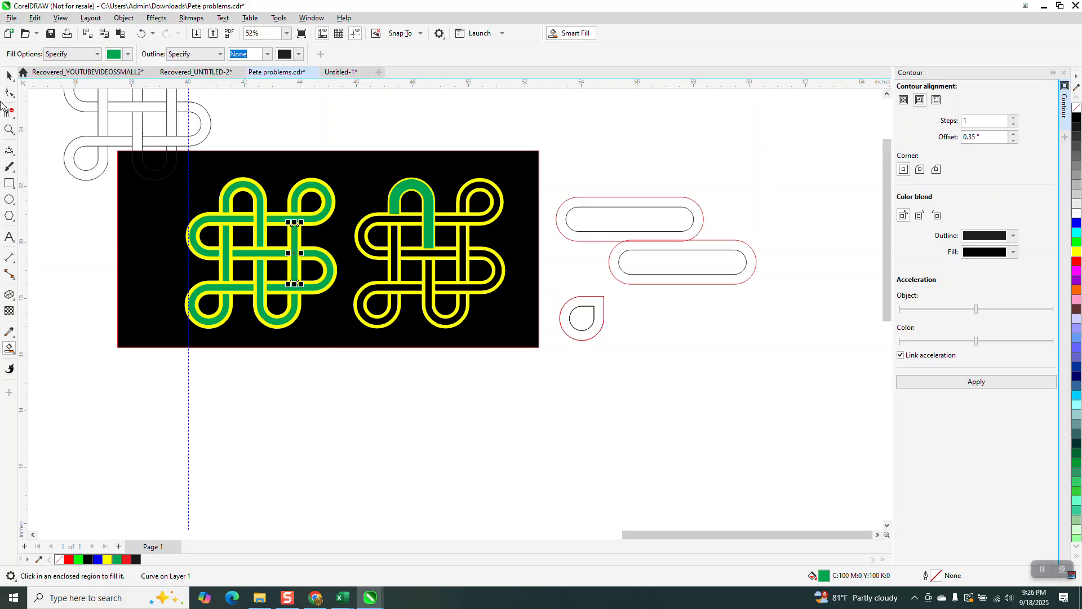
Step: Rotate the black rectangle 90 degrees and reposition it so its upper part sits behind the fully green-filled knot
click(9, 75)
scroll(252, 190, down, 1)
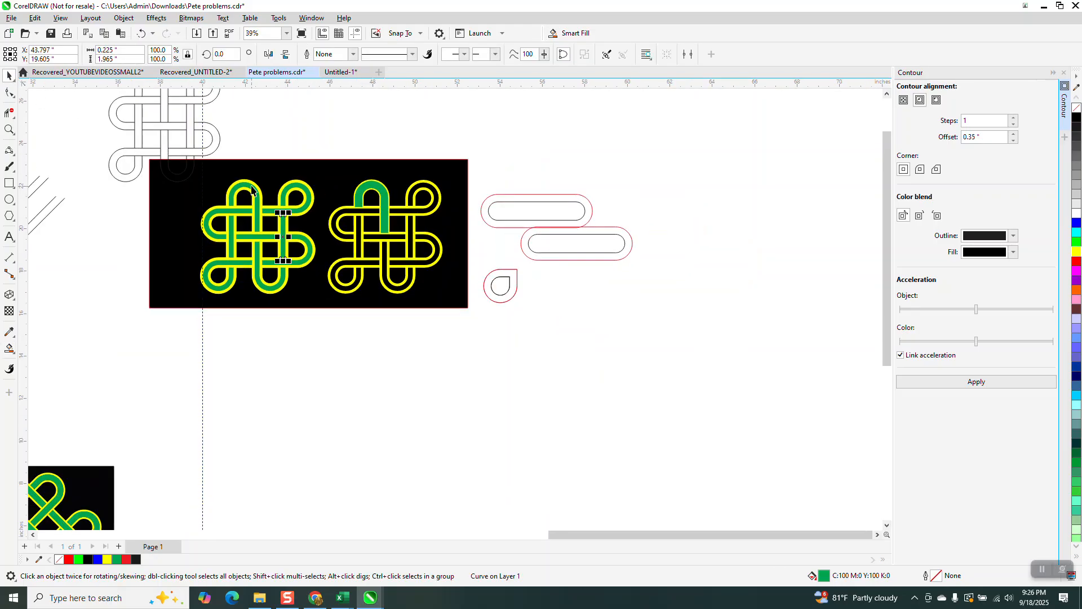
click(329, 185)
drag(330, 183, 334, 335)
click(409, 357)
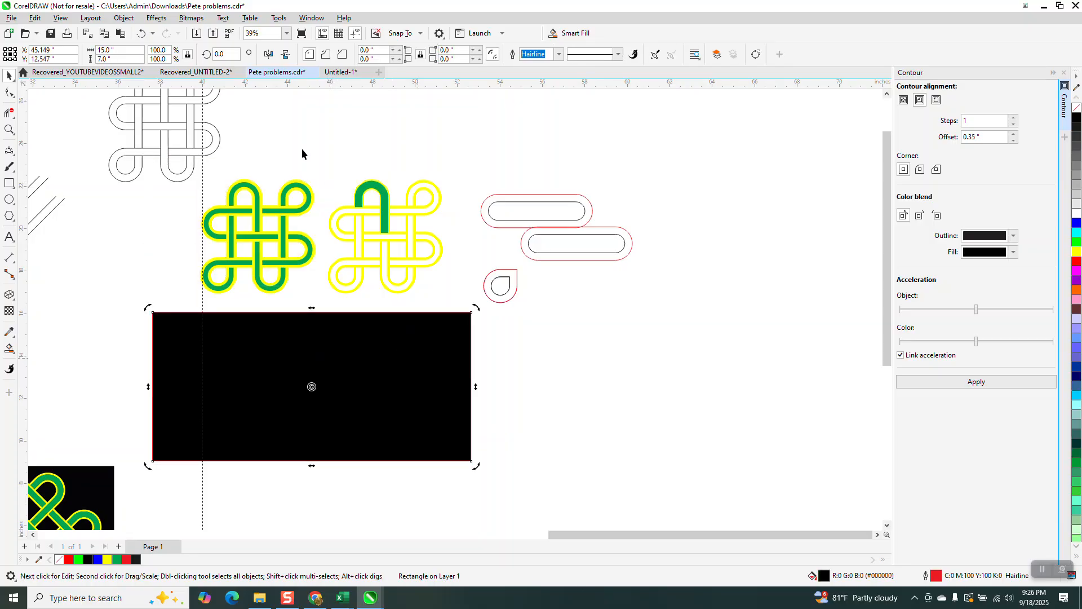
text(90)
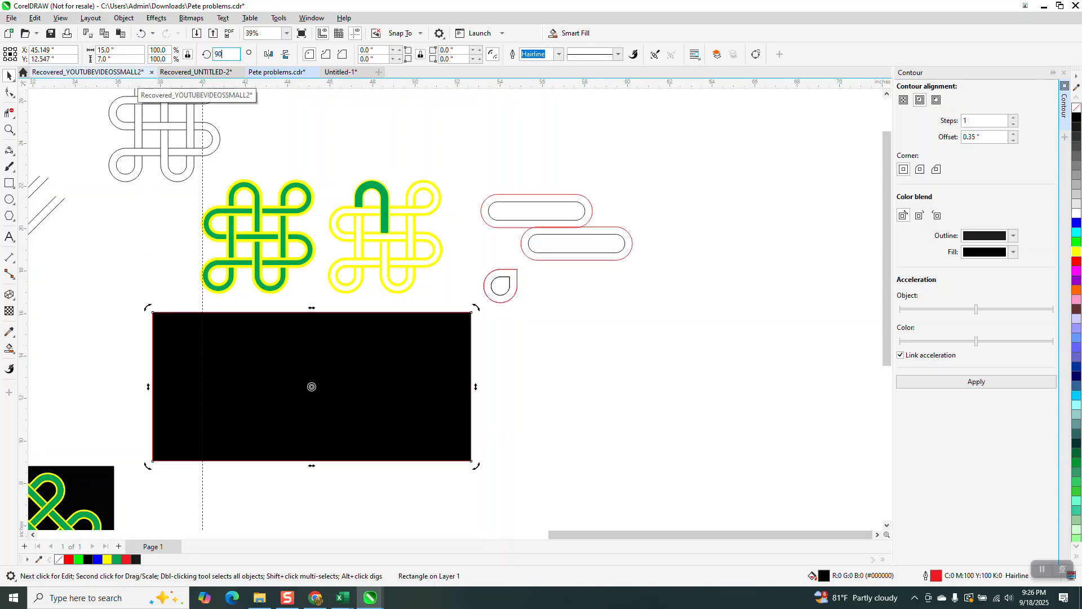
key(Return)
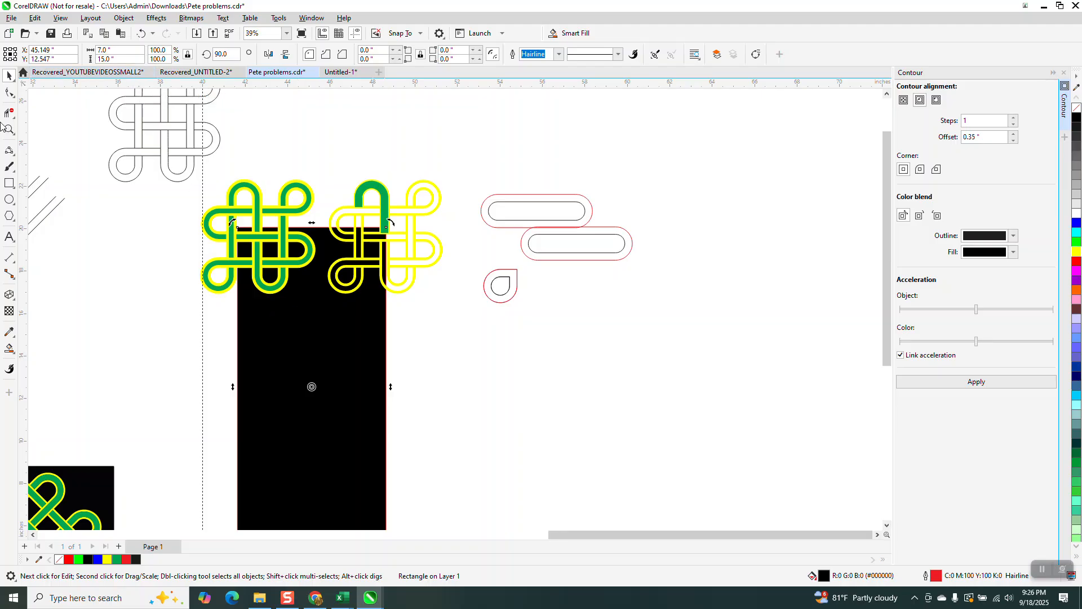
drag(296, 314, 253, 250)
Step: Delete the partly green-filled yellow knot beside the finished one
drag(317, 141, 470, 333)
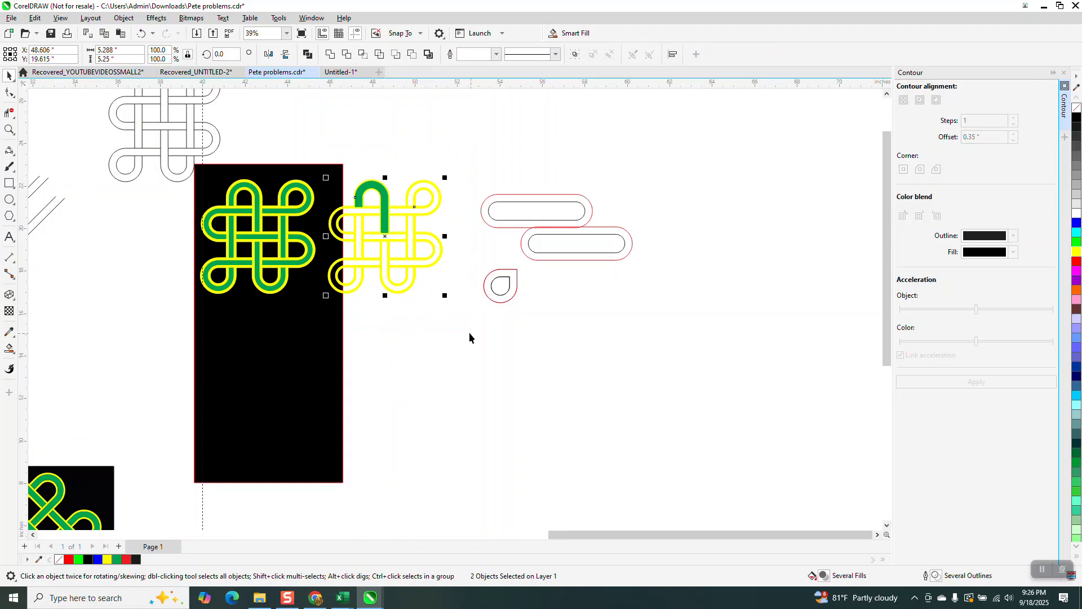
key(Delete)
Step: Group all pieces of the green-filled knot and rotate the group by -45 degrees
drag(390, 150, 190, 327)
key(ctrl+g)
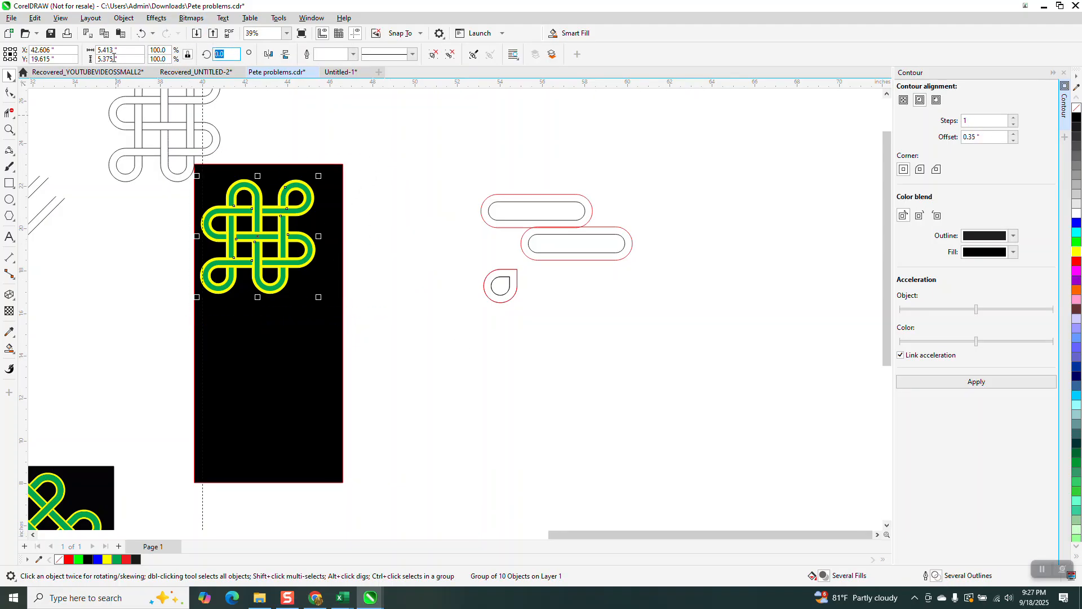
text(-45)
key(Return)
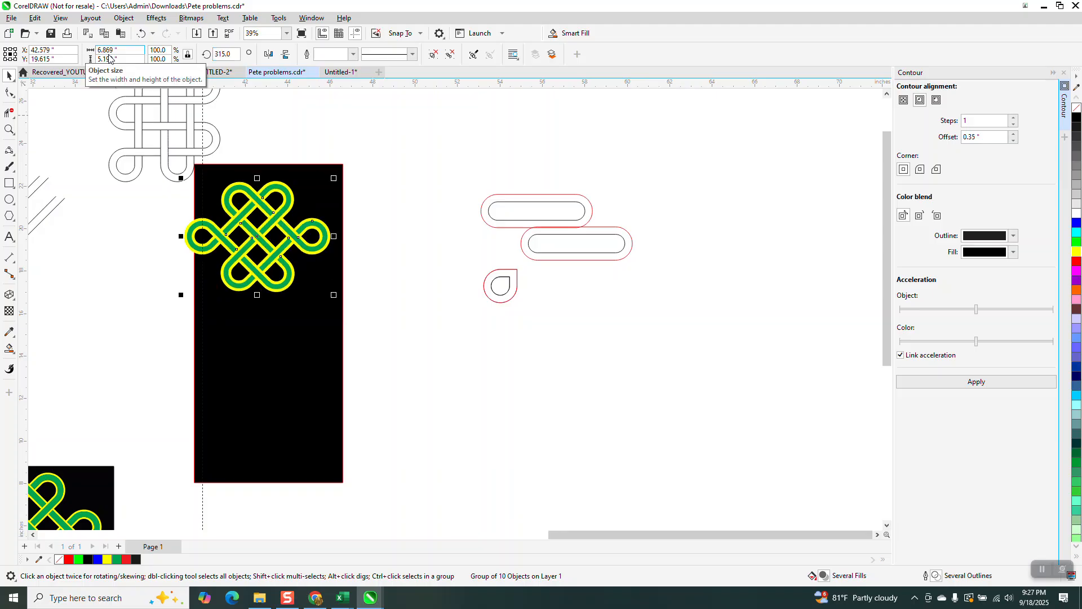
Step: Widen the black rectangle to about 8.6 inches and mirror a copy of the rotated knot directly below the original
click(224, 319)
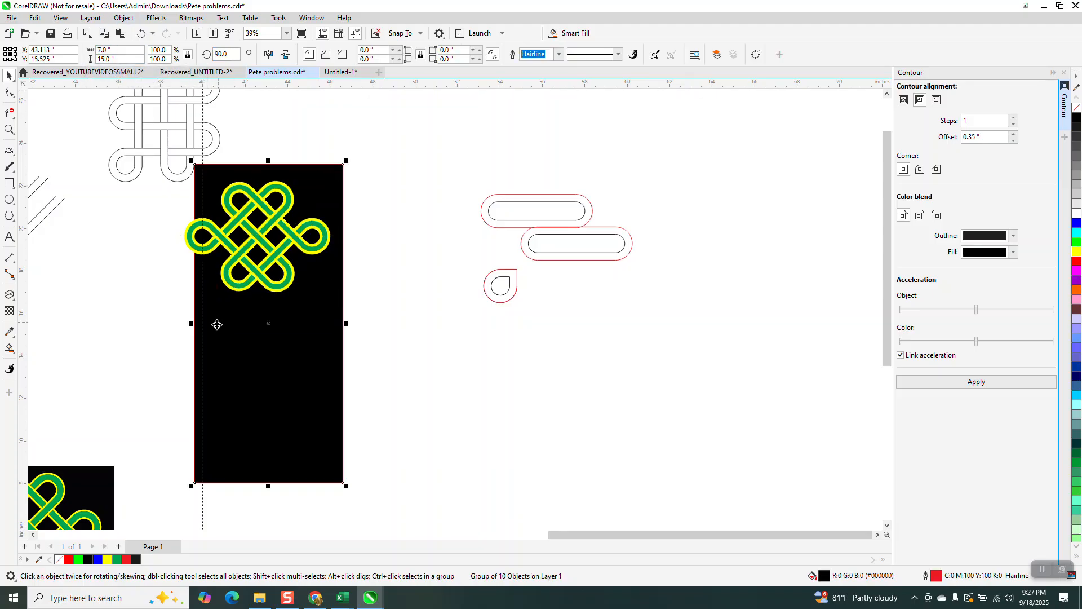
drag(193, 323, 159, 323)
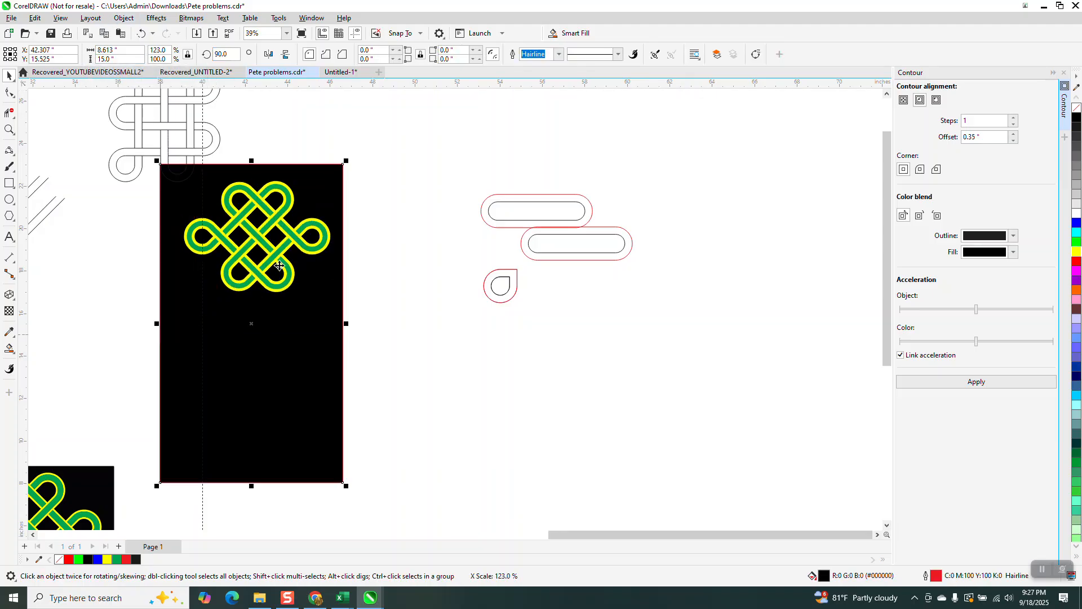
click(284, 230)
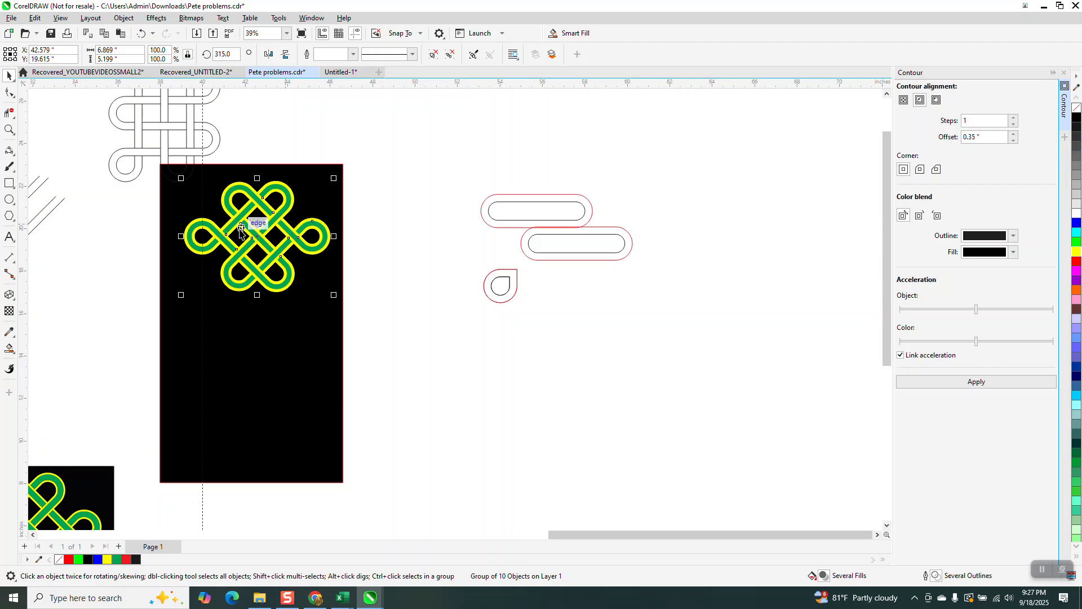
drag(257, 178, 266, 323)
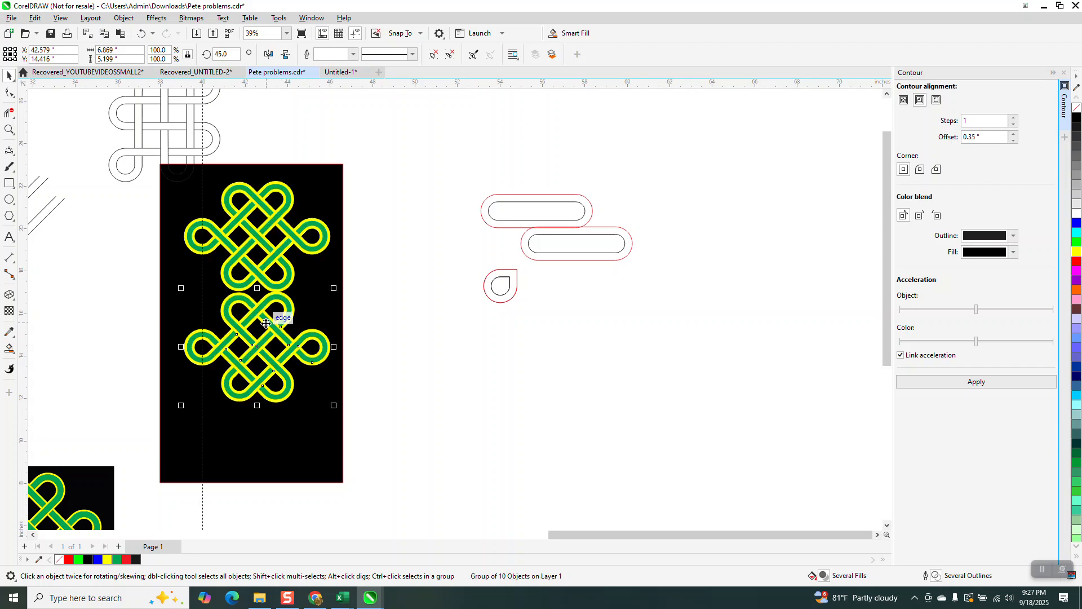
Step: Try uniform transparency values between 43 and 53 on the mirrored lower knot, and undo them
click(10, 314)
click(235, 416)
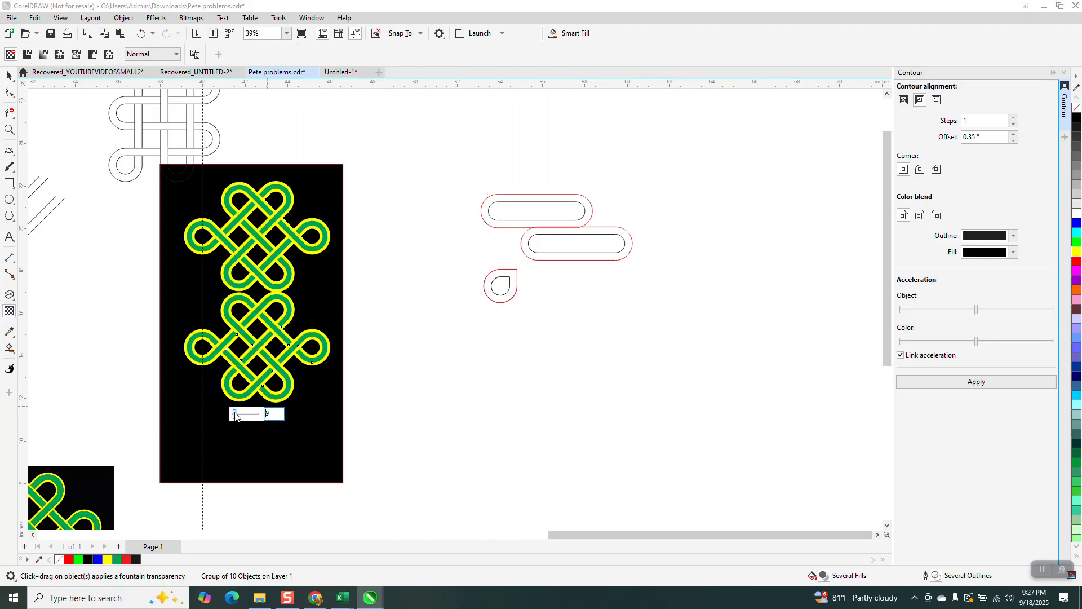
drag(246, 415, 247, 415)
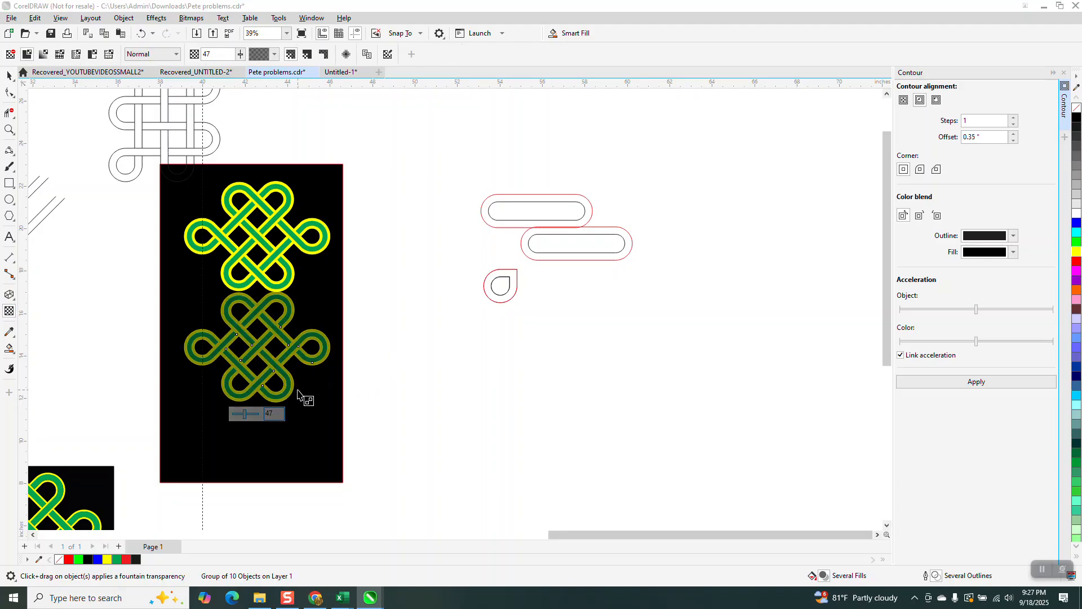
drag(247, 416, 241, 421)
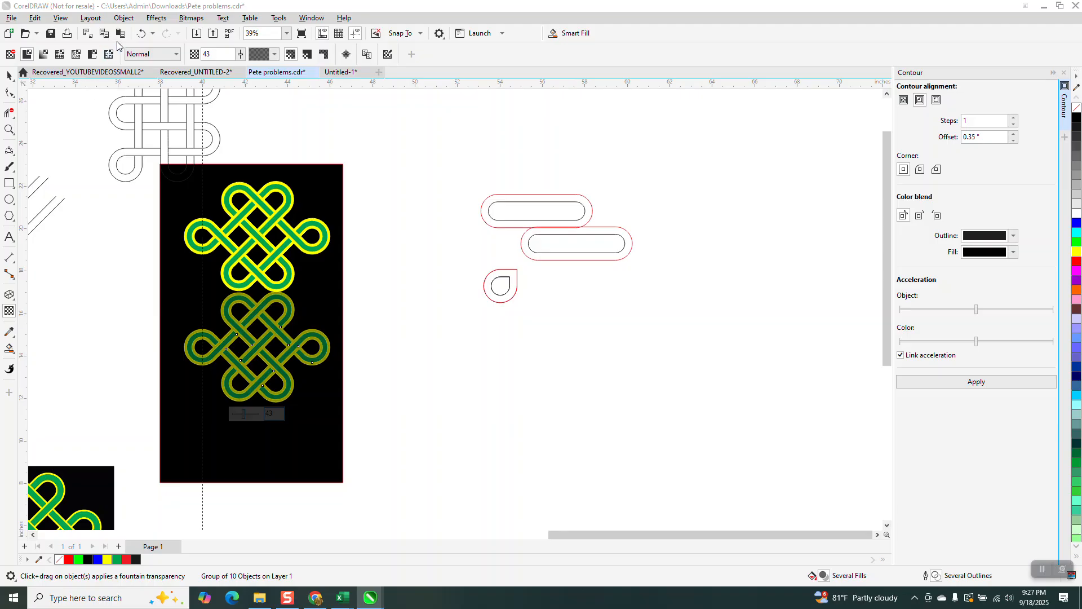
click(140, 33)
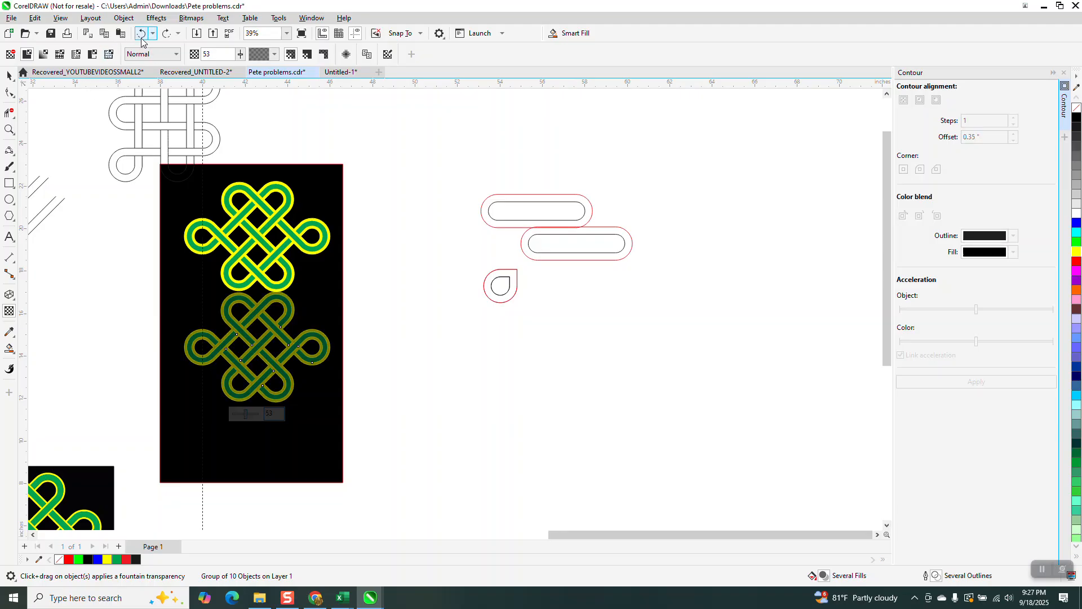
click(142, 34)
click(141, 34)
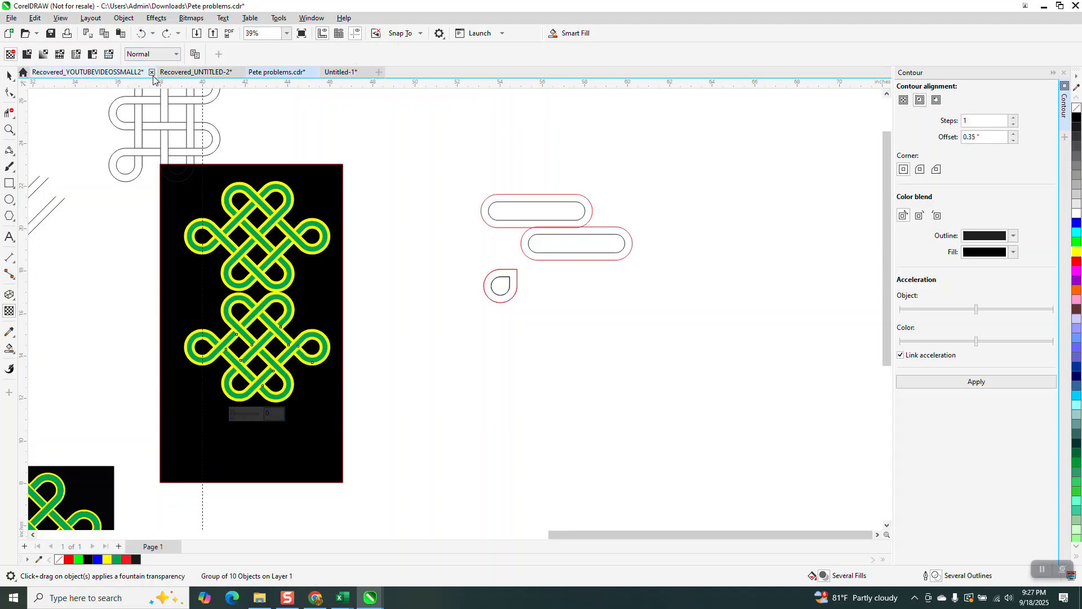
Step: Try a vertical green-to-white fountain fill across the mirrored lower knot, and undo it
click(15, 356)
click(42, 349)
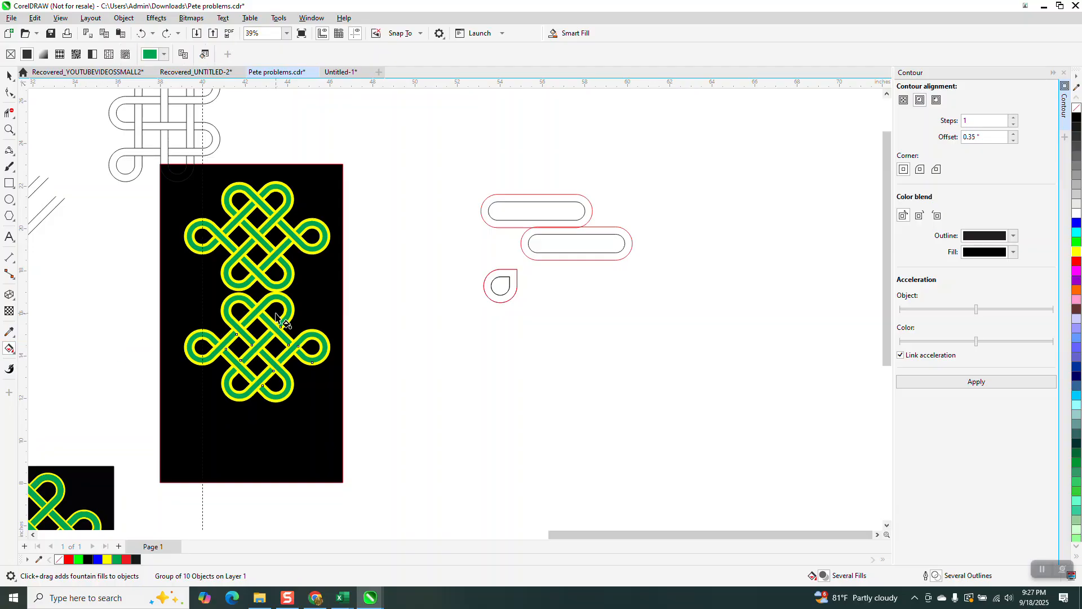
drag(256, 307, 255, 429)
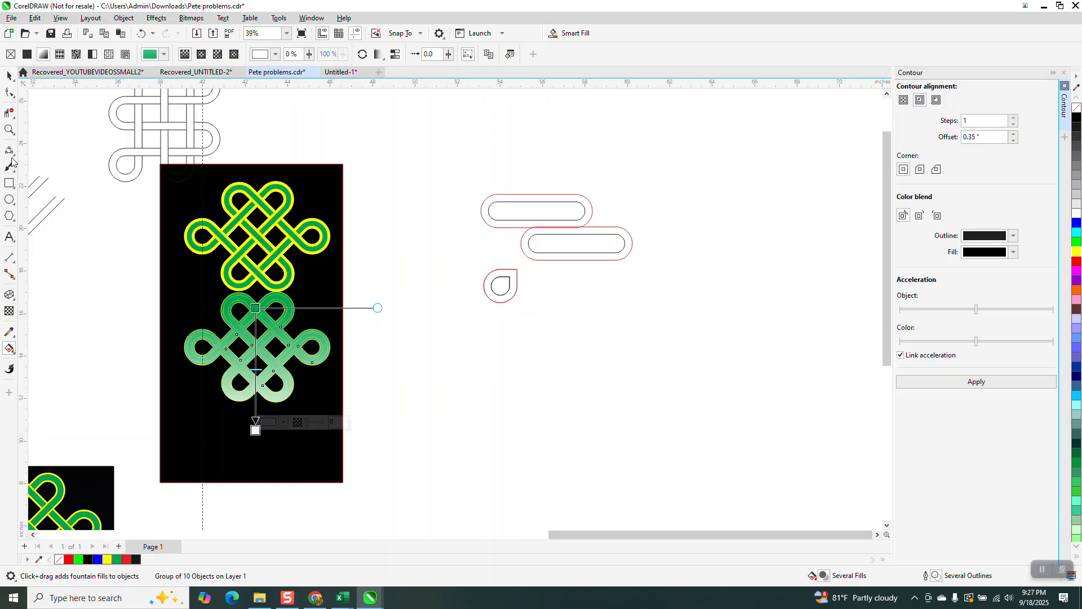
click(9, 78)
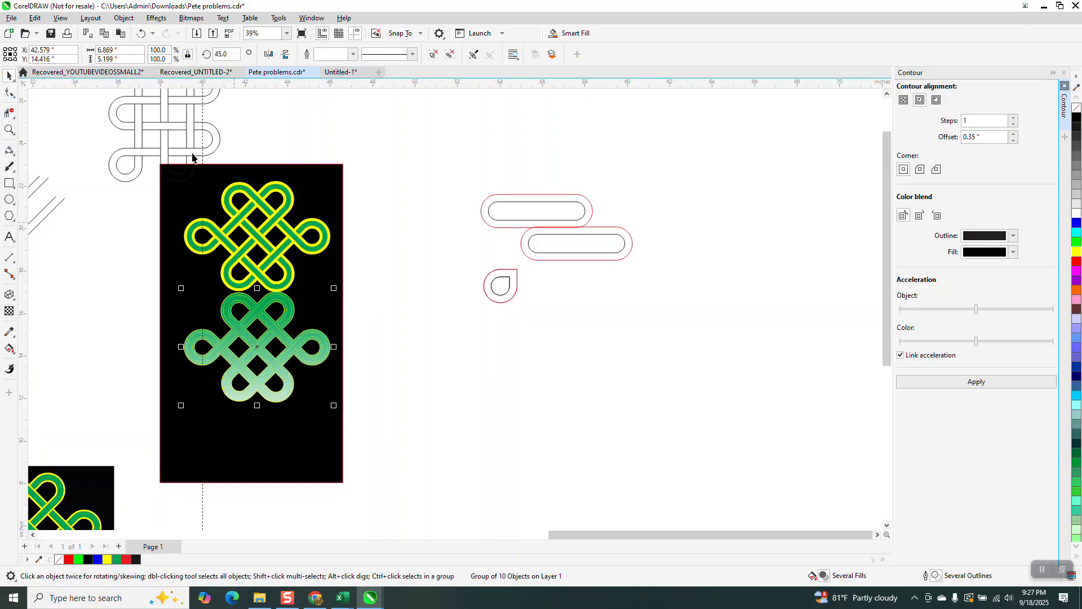
click(141, 35)
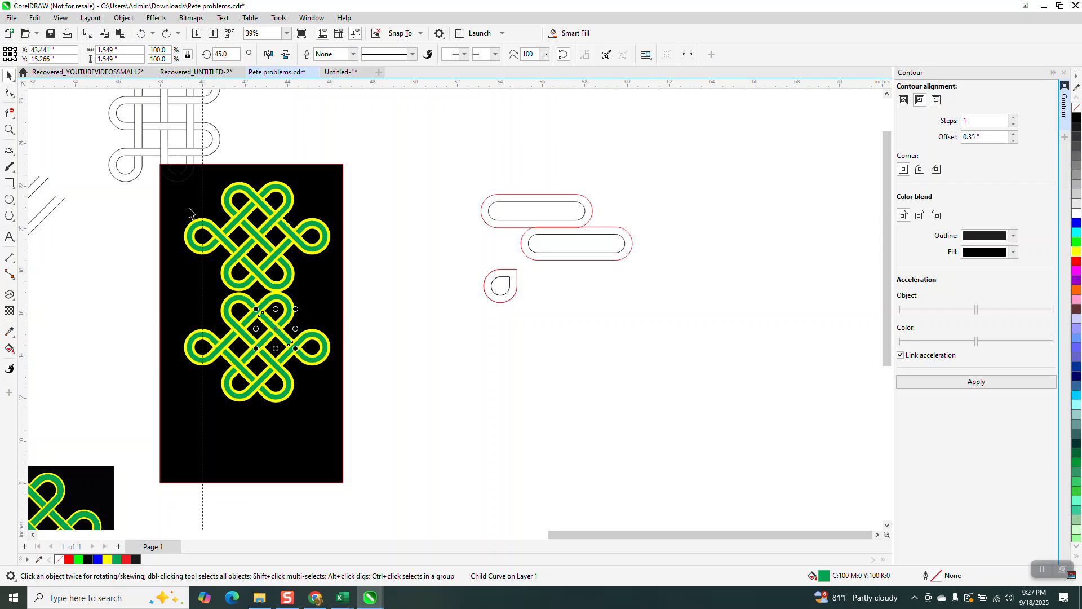
Step: Try moving the mirrored knot farther down and away from the original, and undo the move
click(384, 285)
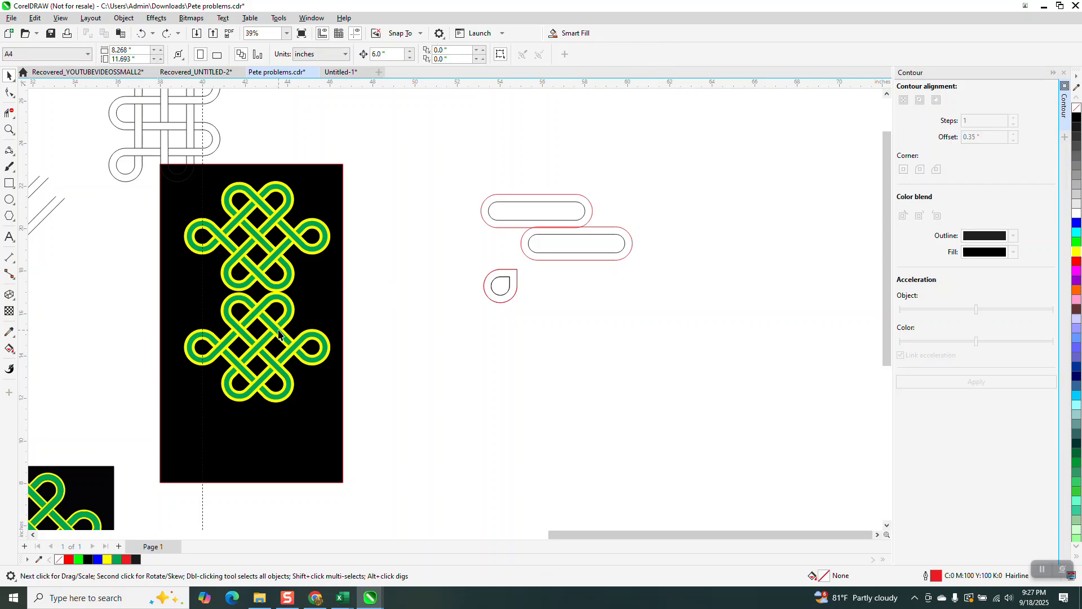
click(280, 328)
drag(280, 328, 355, 362)
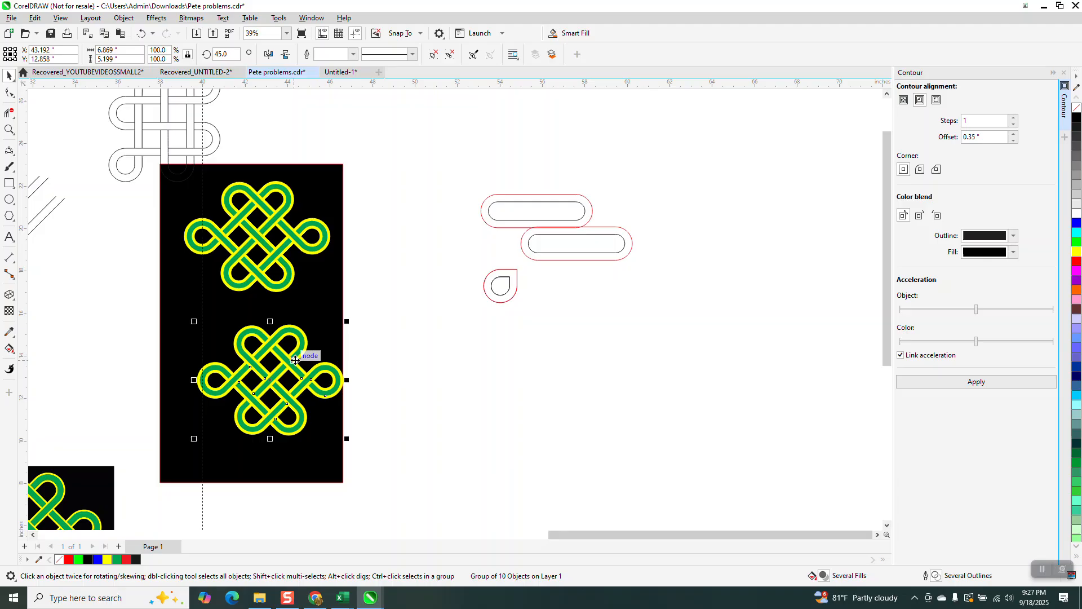
click(141, 33)
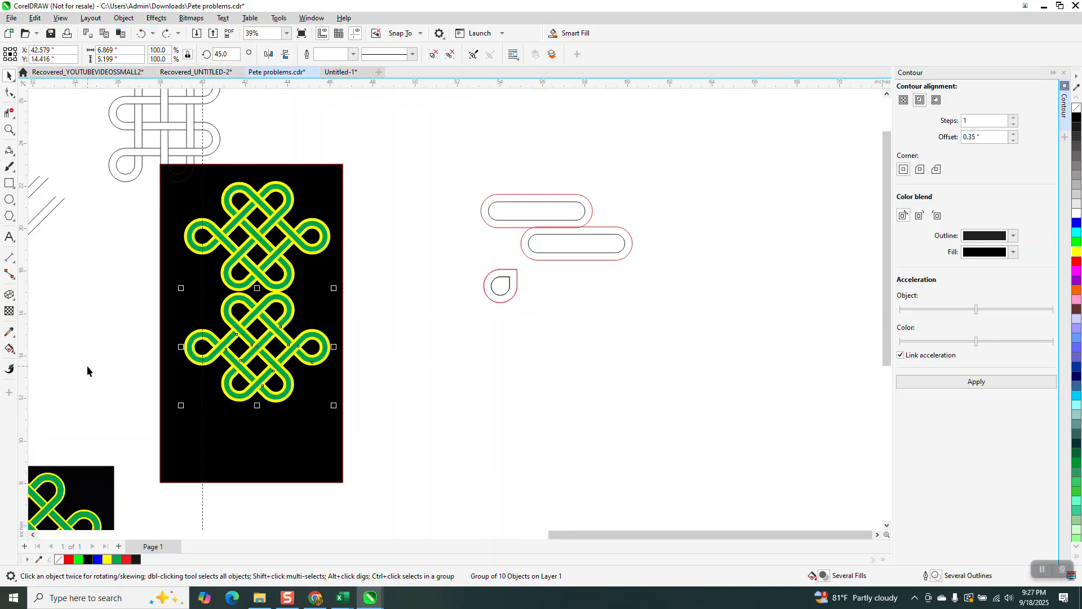
Step: Examine the fill of the earlier reflected-knot example on the other black rectangle
scroll(72, 353, down, 5)
click(117, 423)
scroll(264, 438, down, 4)
click(103, 433)
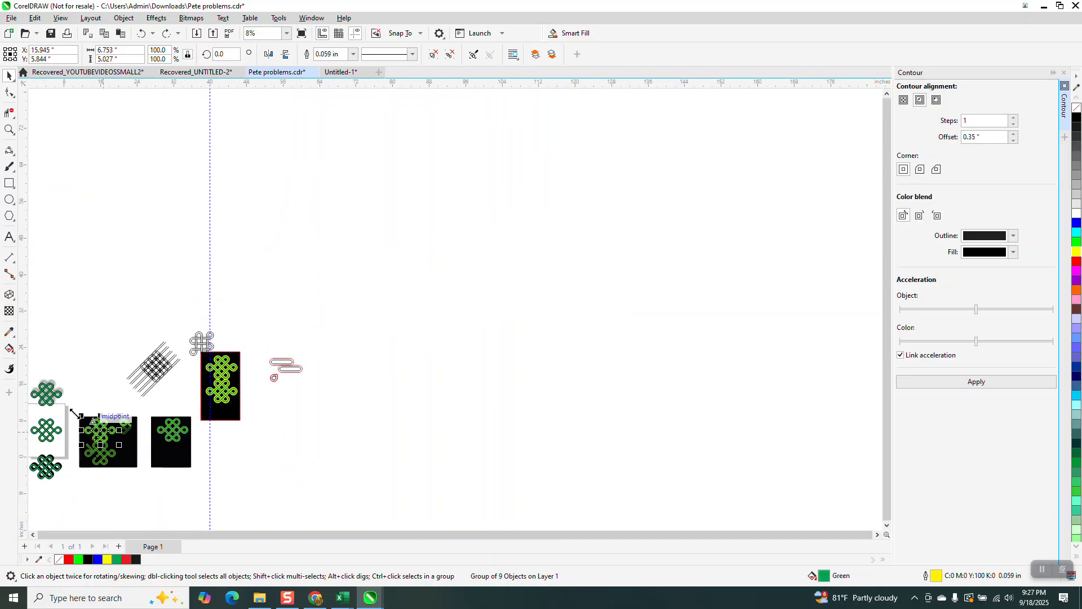
click(8, 351)
click(67, 353)
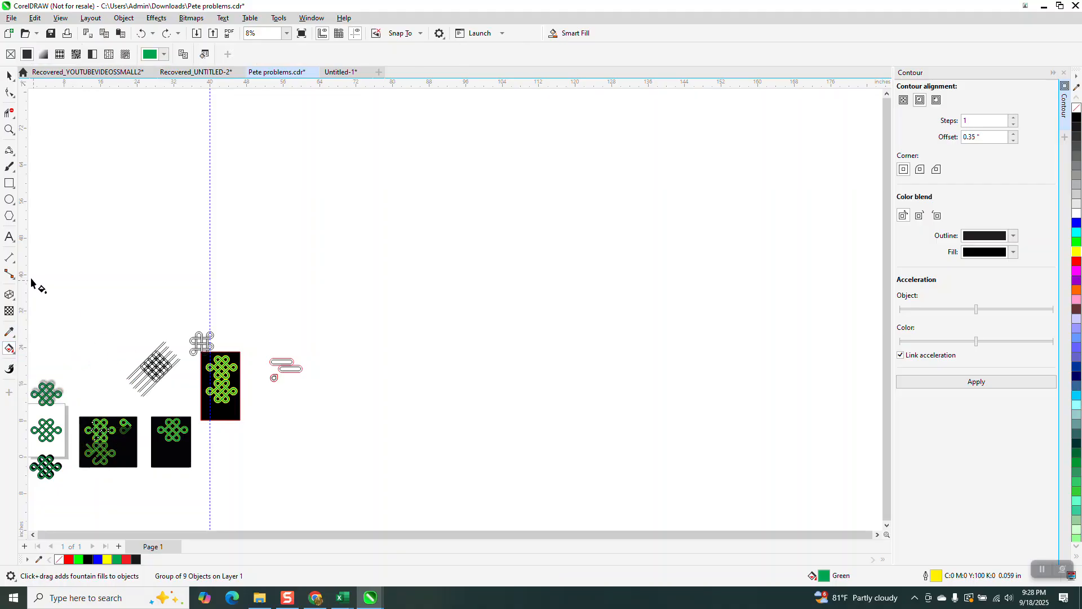
click(10, 184)
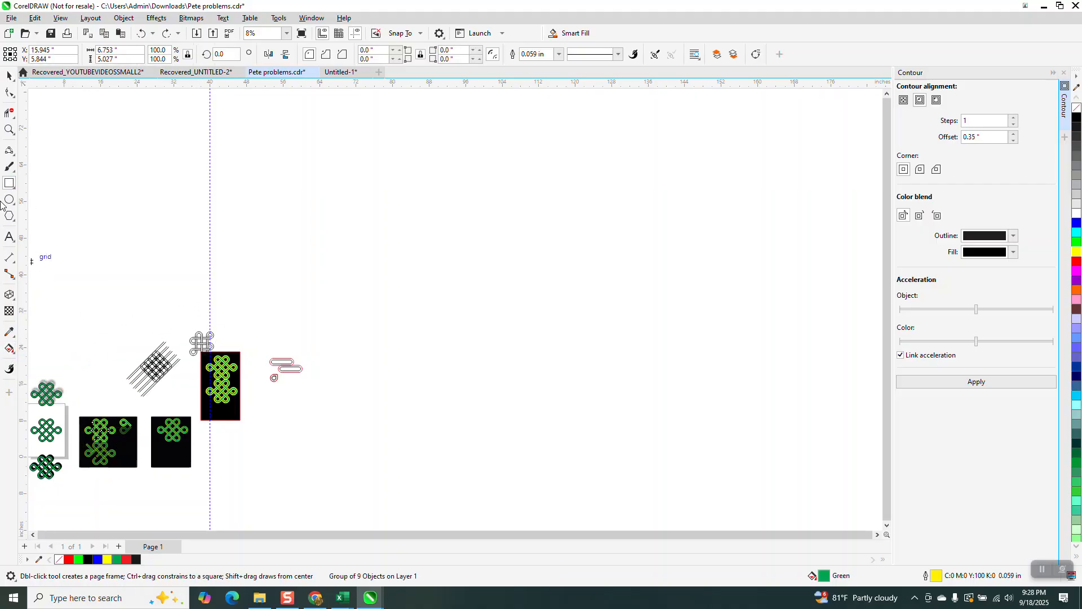
Step: Apply a uniform transparency of 55 to the mirrored lower knot group
click(11, 131)
drag(192, 351, 316, 441)
scroll(128, 273, down, 1)
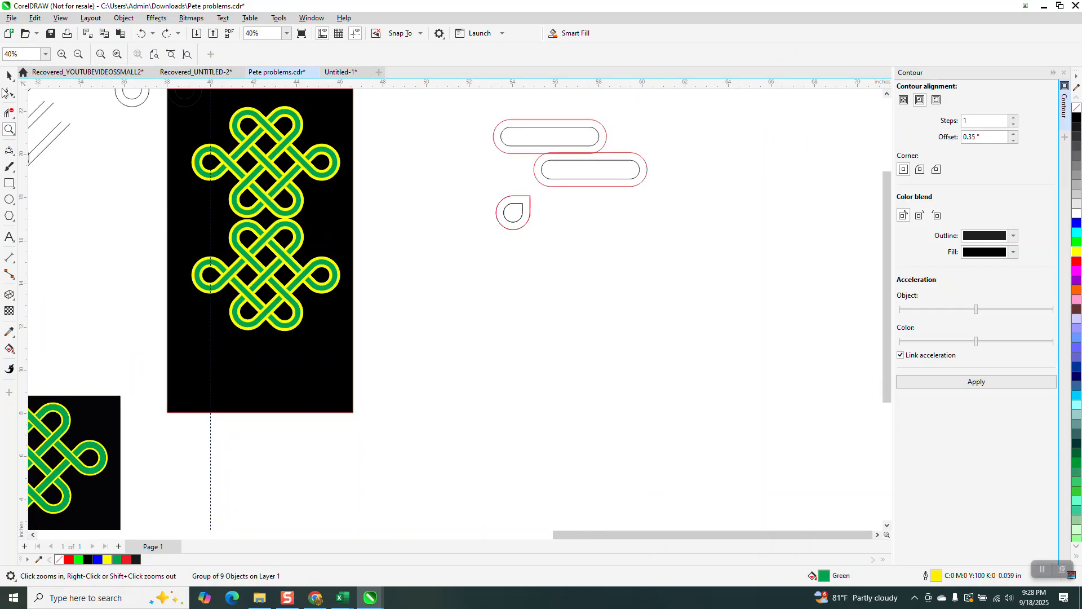
click(9, 76)
click(294, 254)
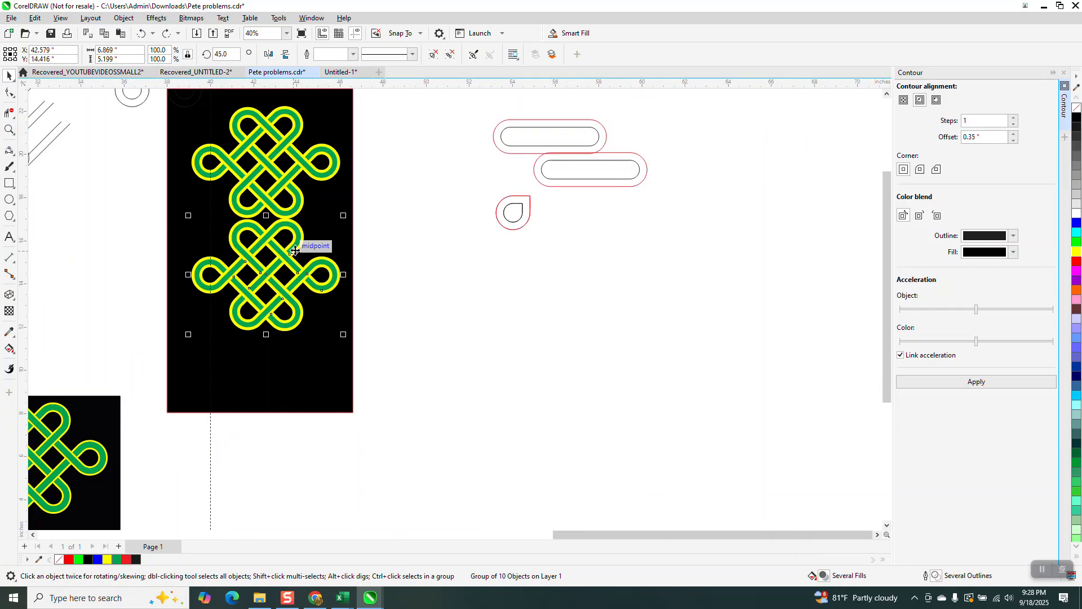
click(10, 311)
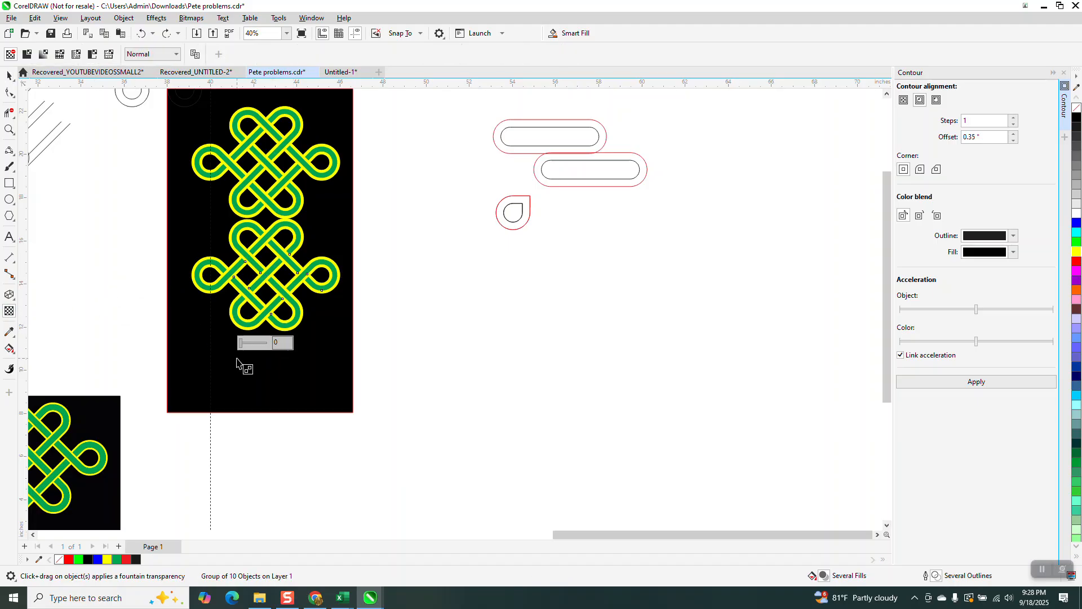
click(247, 343)
drag(254, 345, 257, 345)
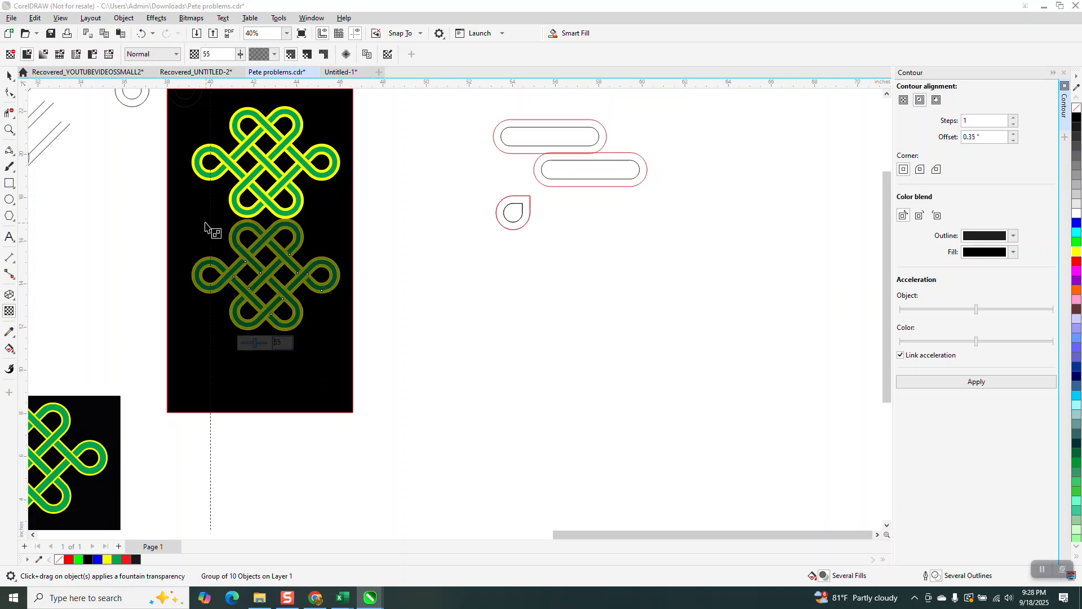
click(355, 35)
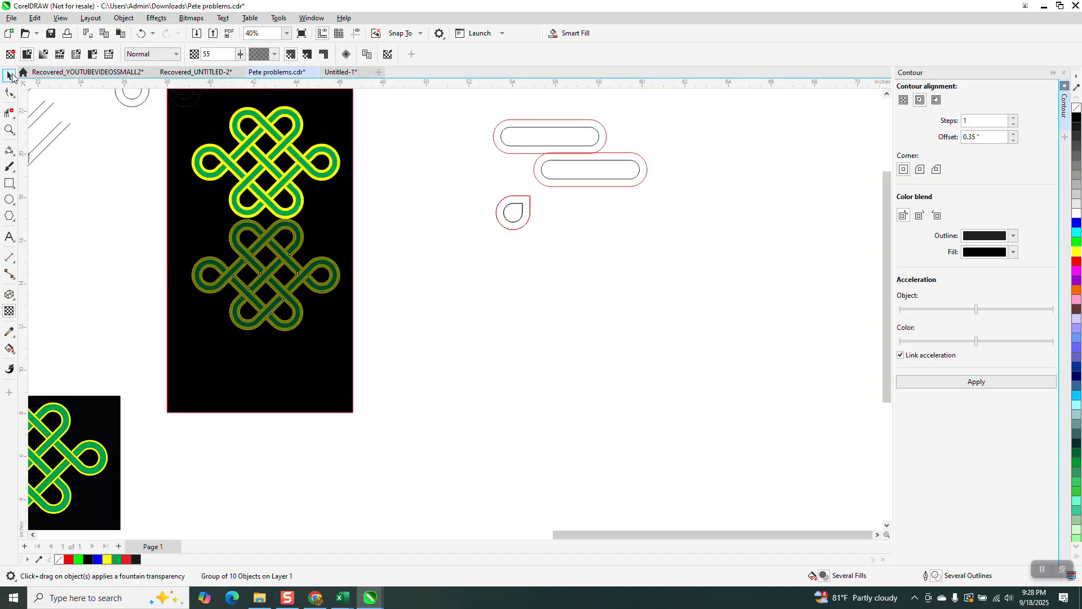
Step: Draw an unfilled rectangle about 6.5 by 4.25 inches on the empty area below the teardrop shape
click(9, 75)
click(9, 184)
drag(464, 252, 604, 343)
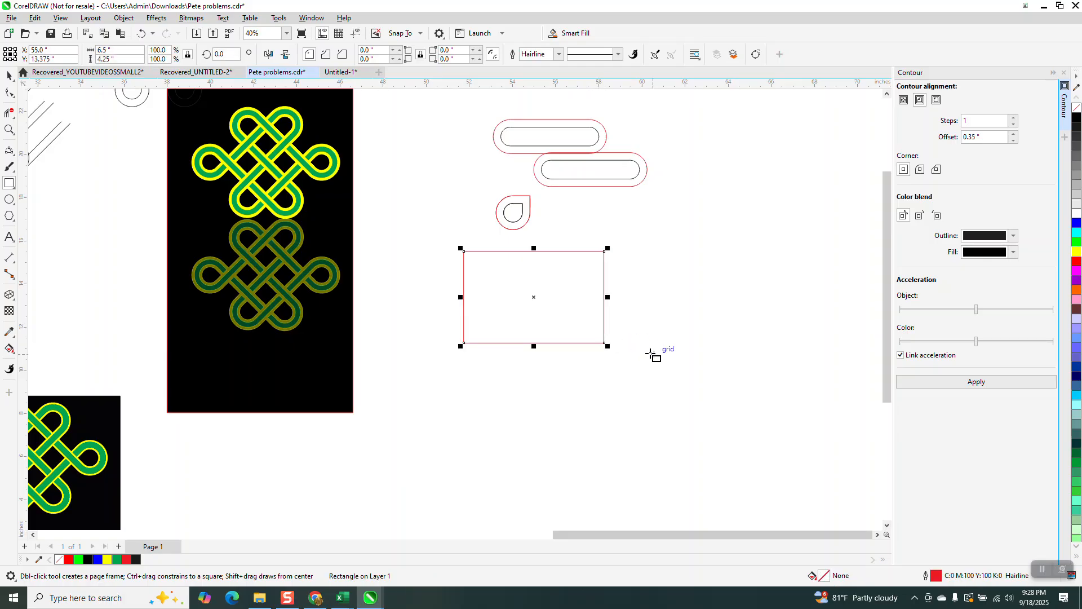
Step: Apply a Gaussian Blur with a radius of 16 to the transparent mirrored knot
click(9, 75)
click(377, 258)
click(336, 268)
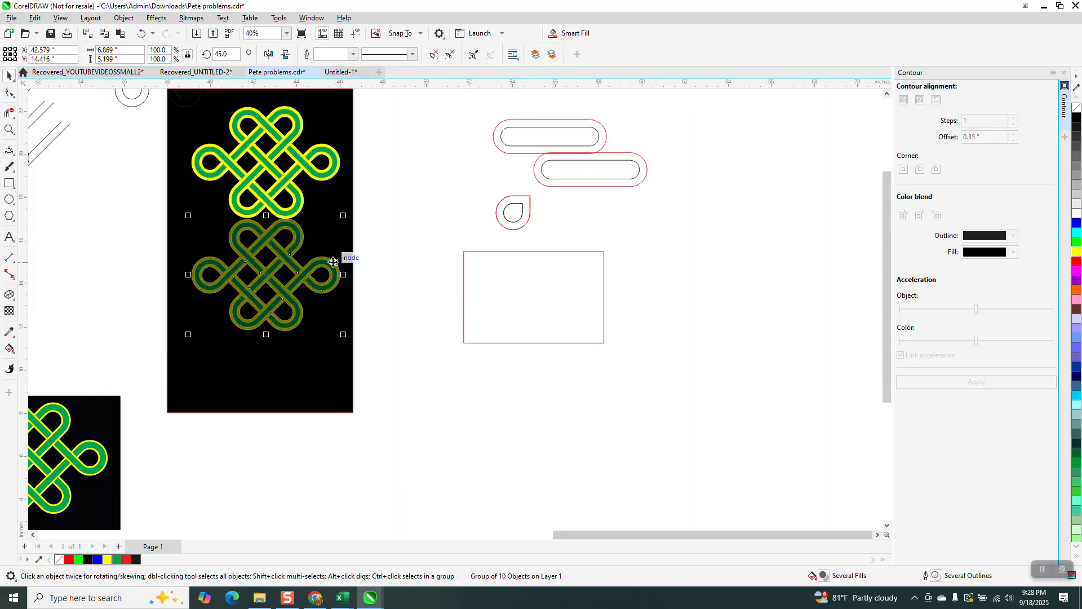
click(156, 17)
mouse_move(173, 90)
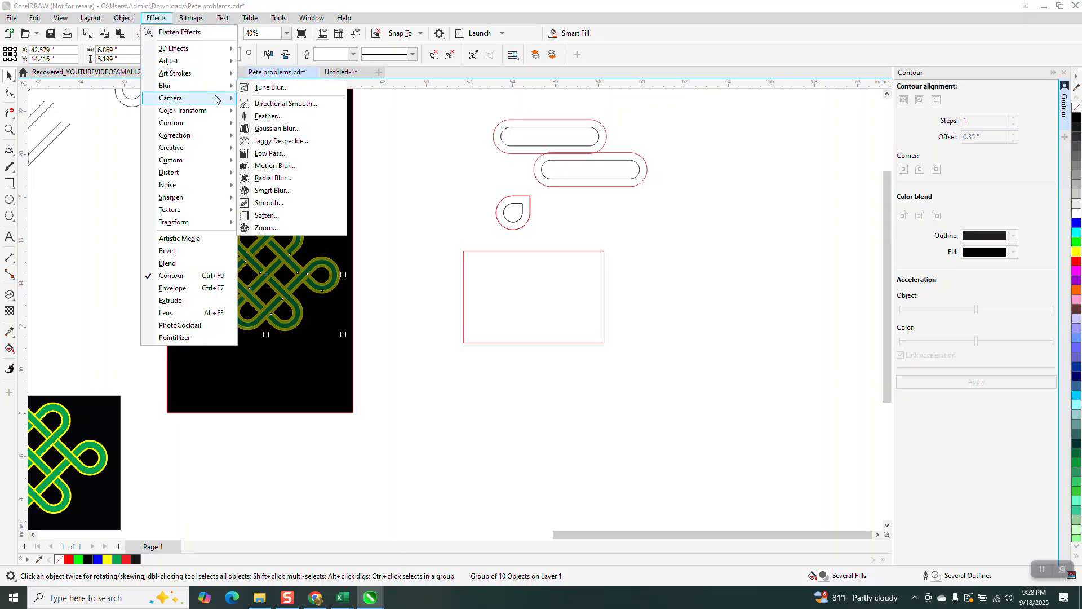
click(258, 128)
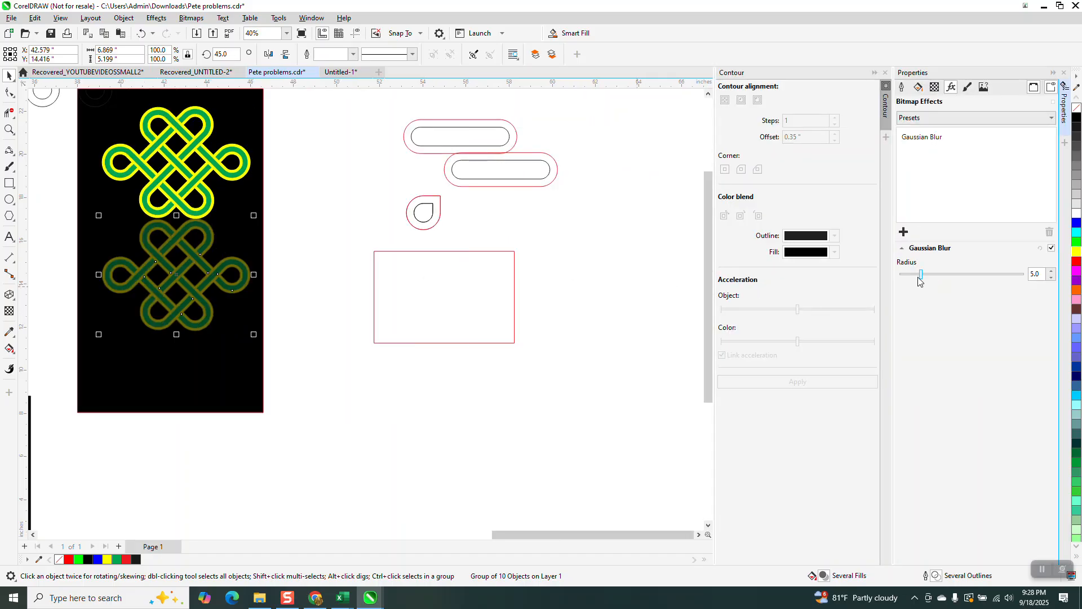
drag(922, 276, 945, 276)
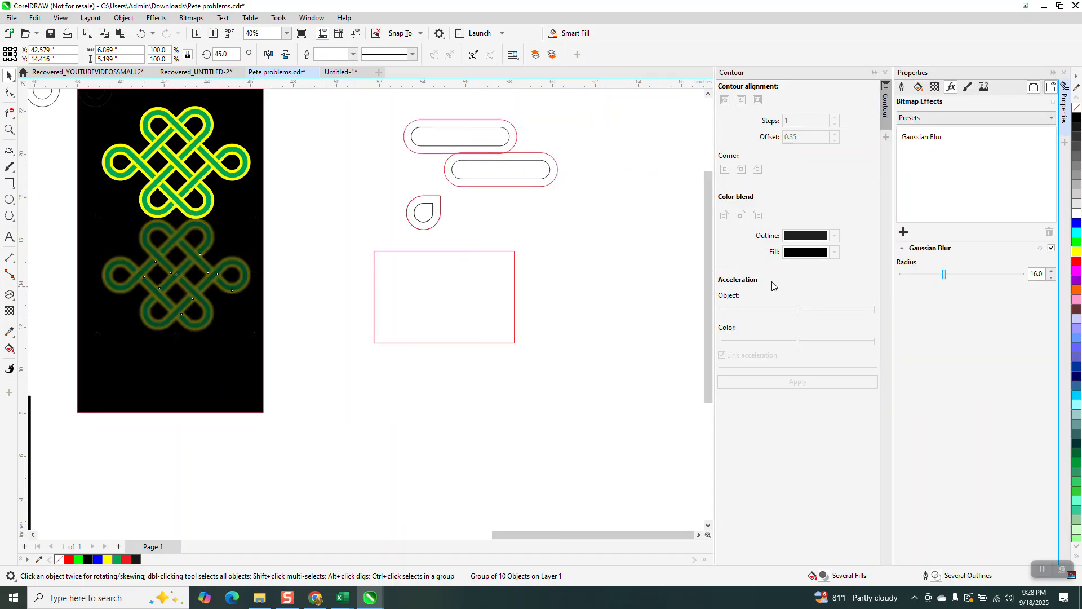
Step: Examine the blurred mirrored knot up close and together with the original knot on the black background
click(9, 130)
drag(133, 213, 267, 314)
scroll(268, 314, down, 3)
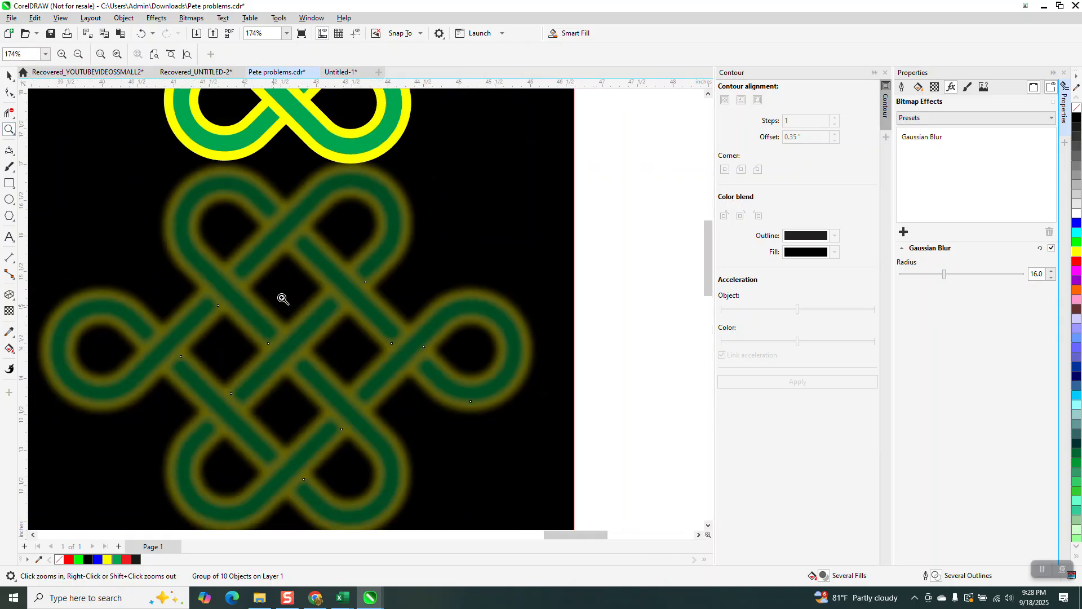
click(9, 76)
click(117, 139)
scroll(431, 279, down, 3)
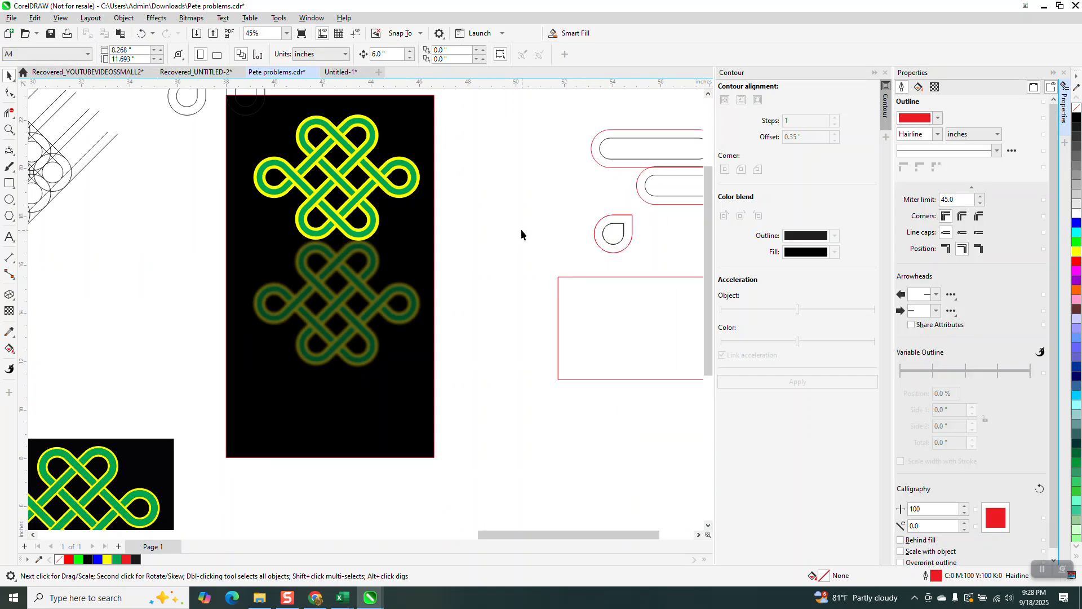
scroll(491, 237, down, 2)
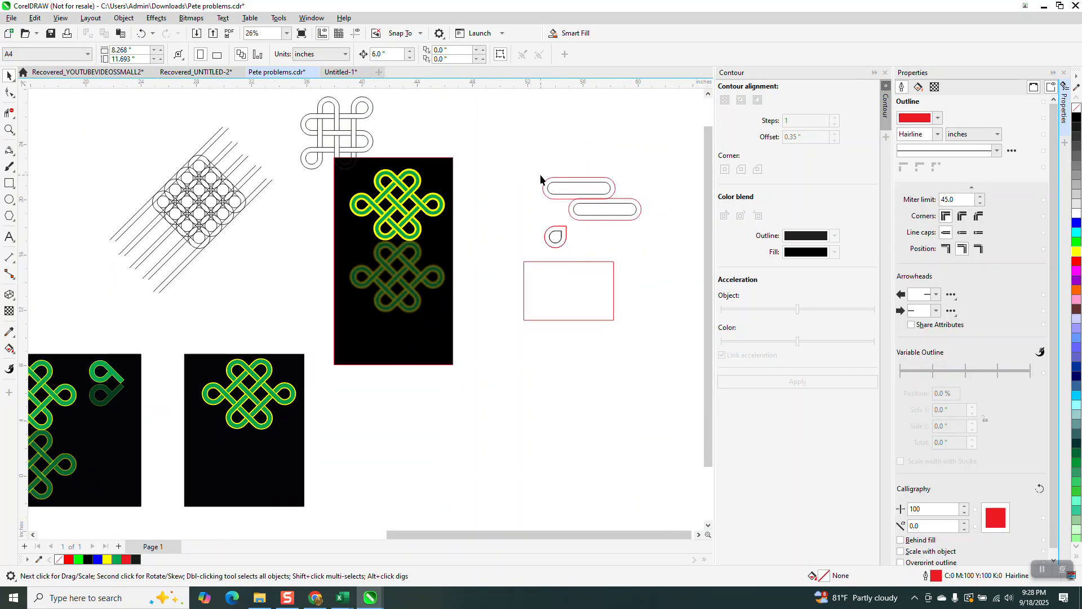
Step: Smart Fill the upper half of the leftmost ring in the circle-and-line grid with green and no outline
scroll(539, 215, down, 1)
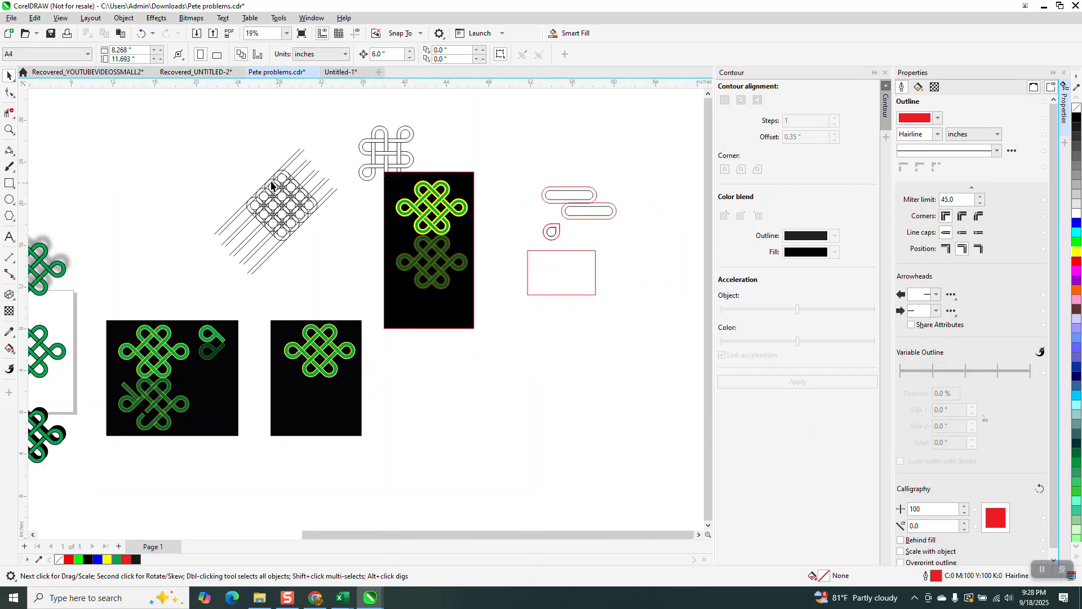
click(9, 129)
drag(242, 168, 327, 244)
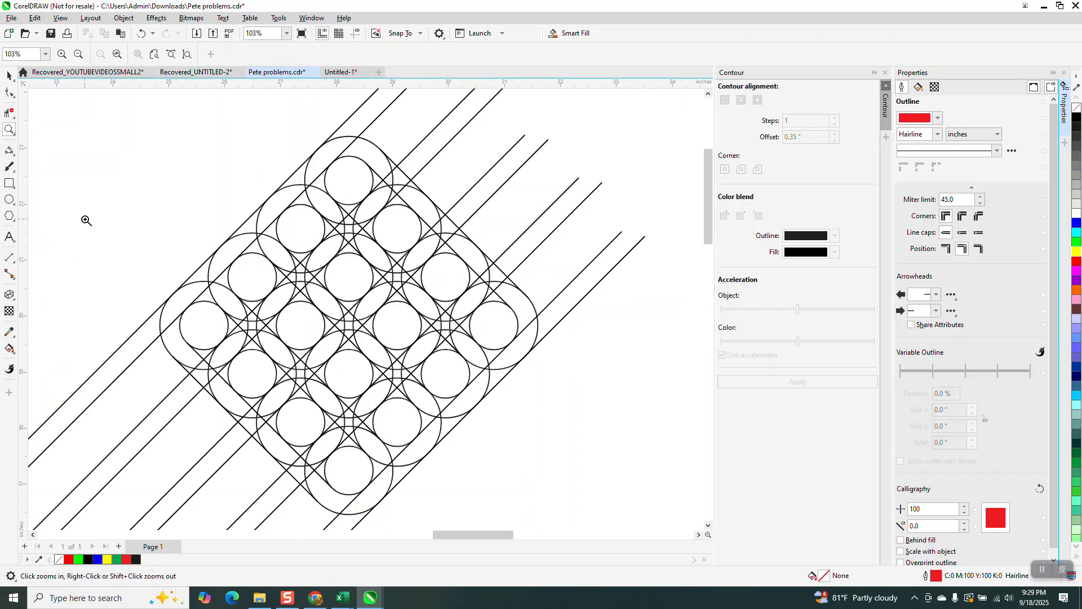
click(9, 348)
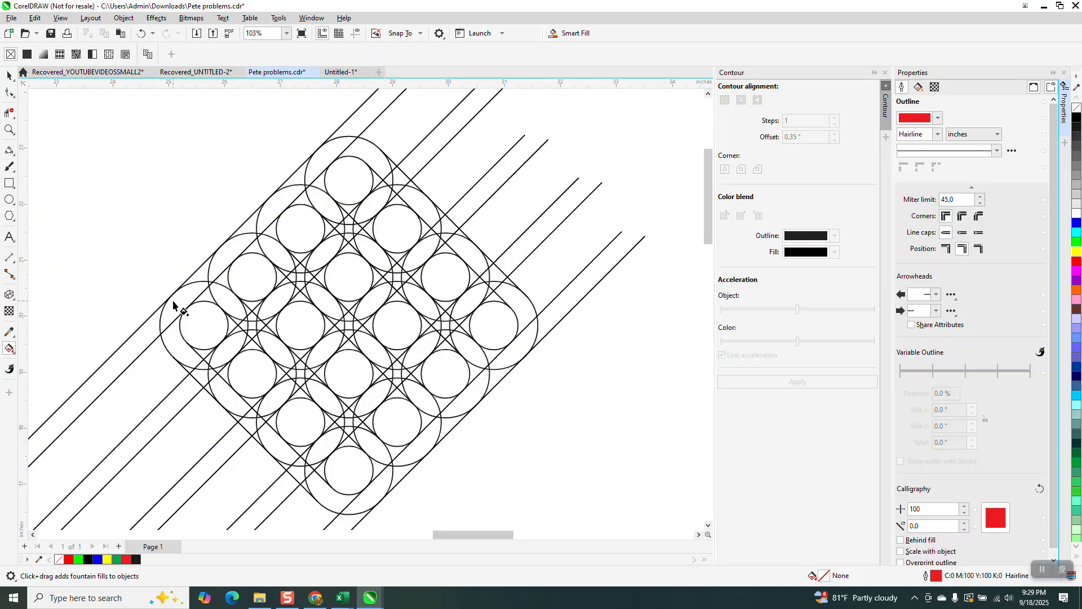
click(12, 352)
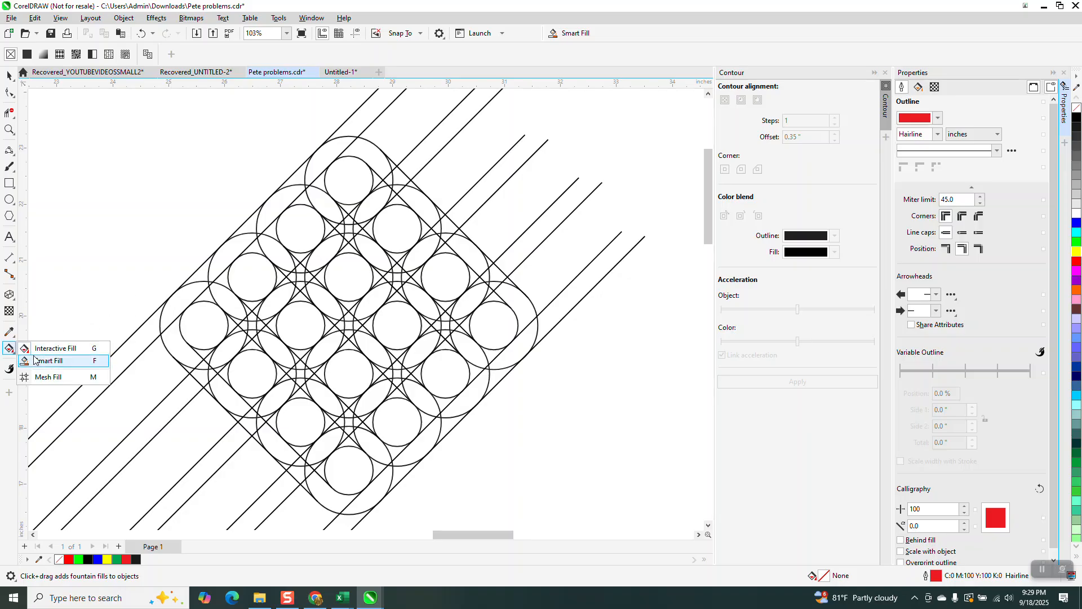
click(48, 361)
click(176, 312)
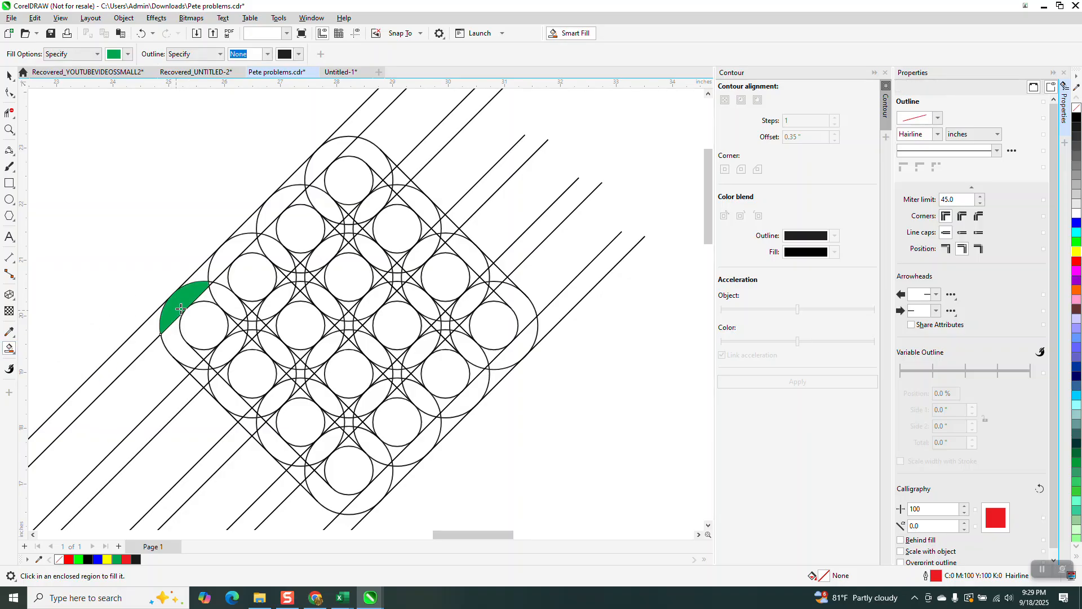
click(214, 293)
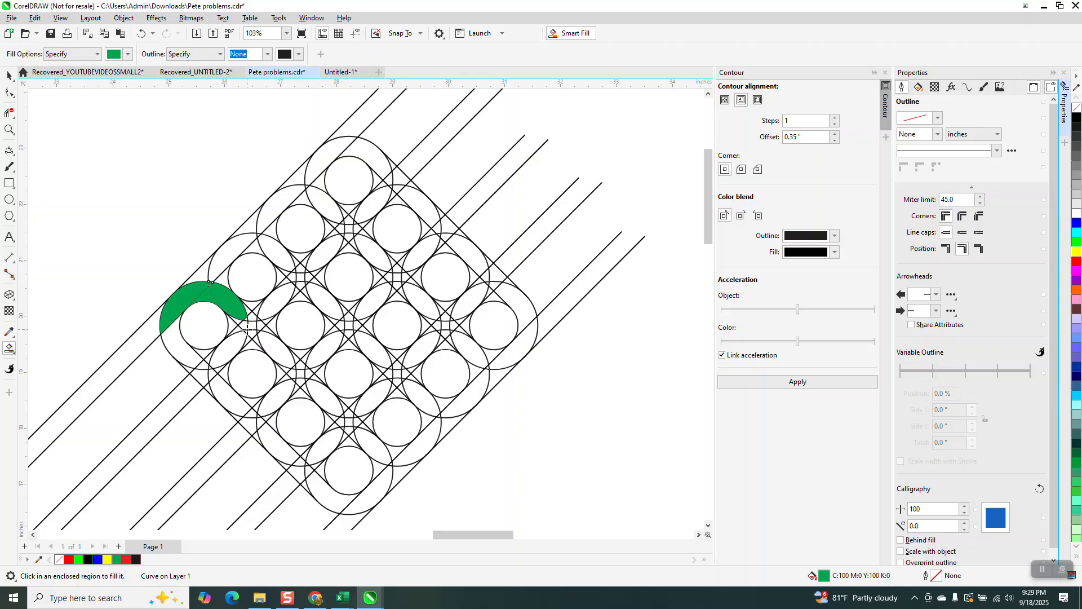
click(247, 311)
Step: Fill the lower half and pointed tip of the leftmost ring green to complete the teardrop loop
click(176, 332)
click(204, 355)
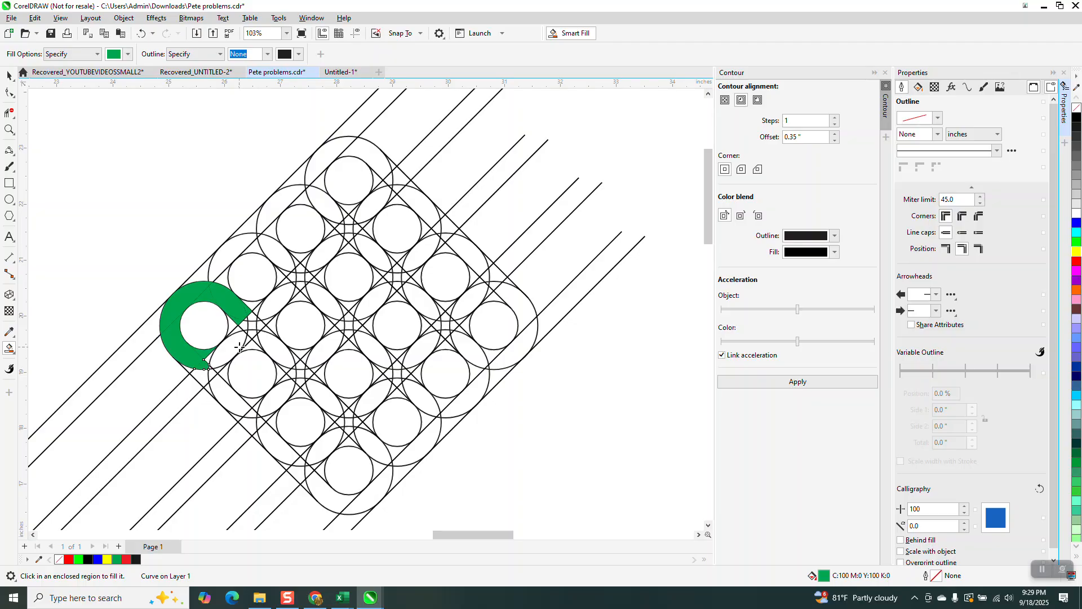
click(219, 349)
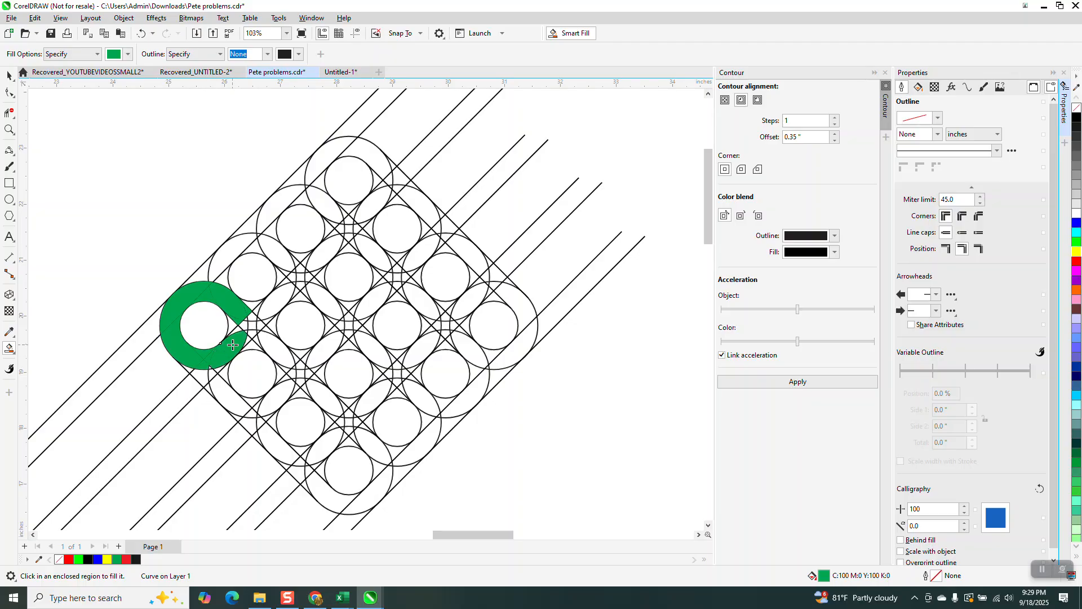
click(250, 321)
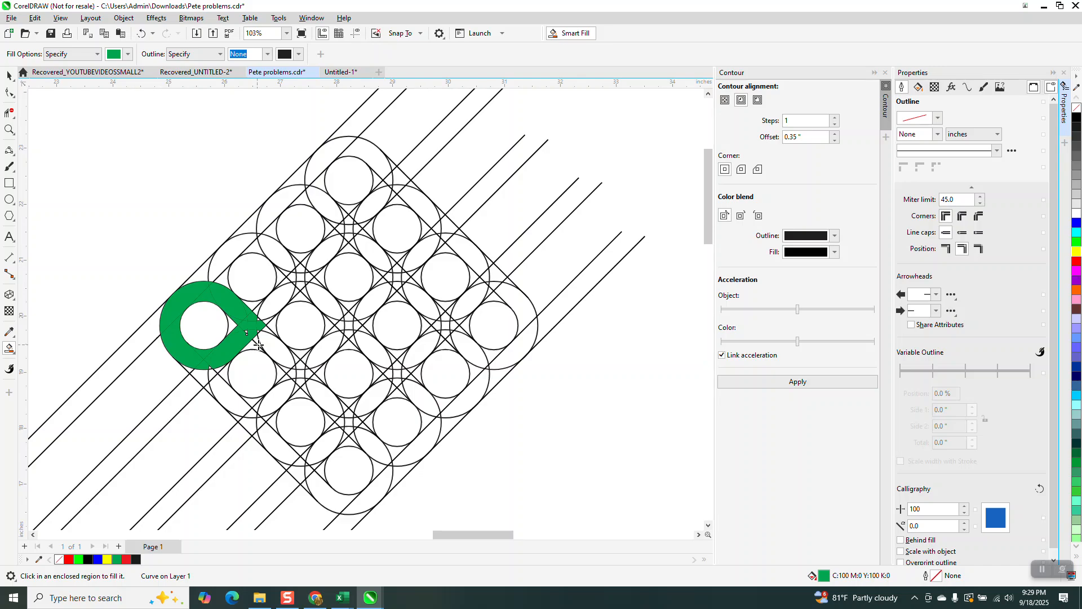
Step: Inspect the size of the upper red rounded rectangle among the template shapes beside the black background
scroll(274, 287, down, 1)
scroll(296, 286, down, 2)
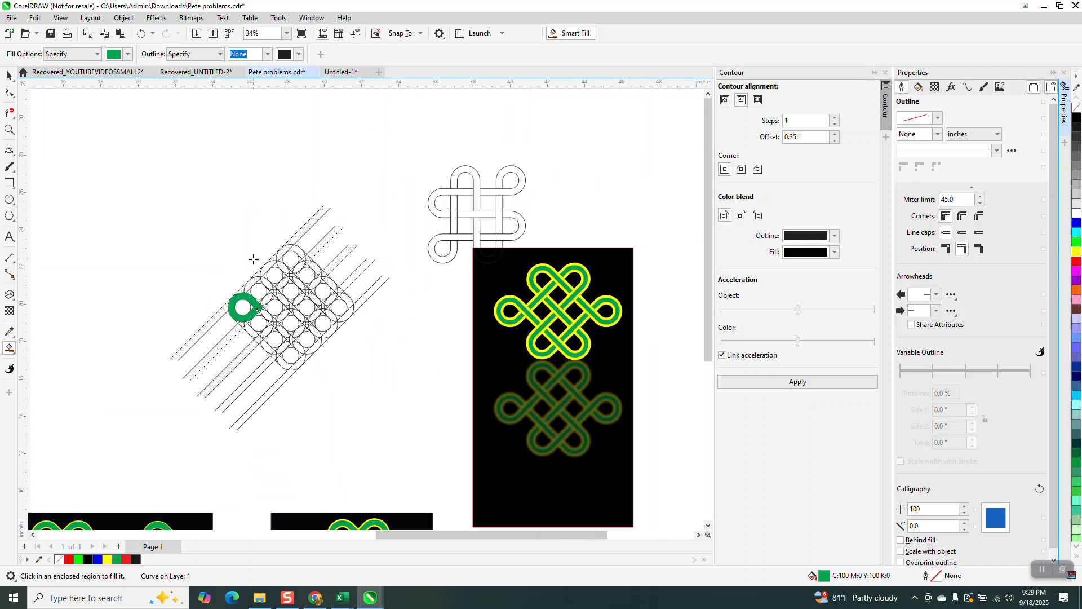
scroll(307, 292, down, 2)
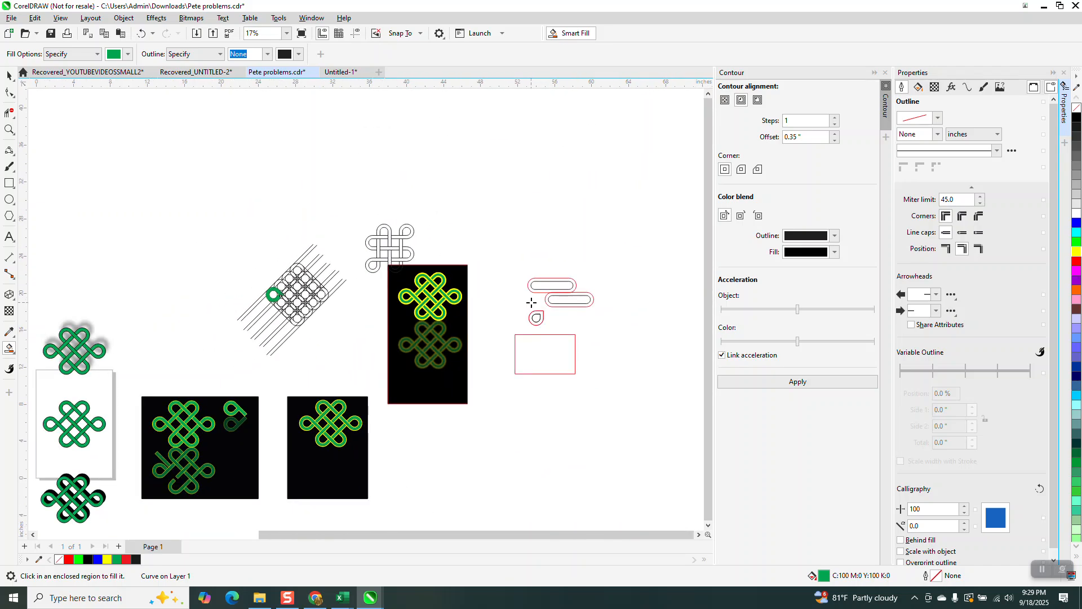
click(8, 75)
drag(535, 266, 621, 329)
scroll(562, 275, down, 1)
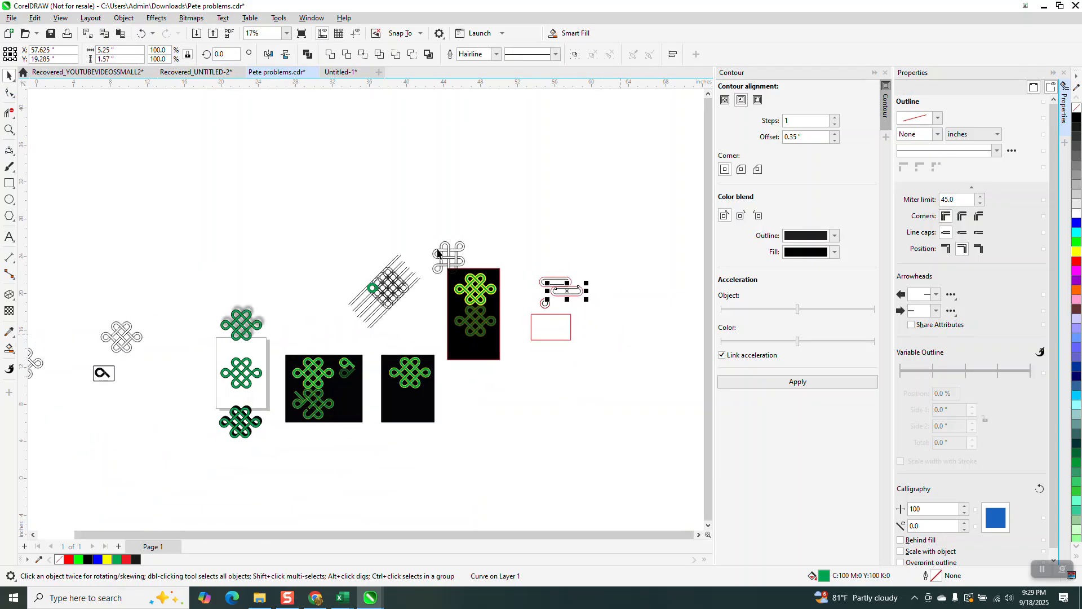
click(10, 130)
drag(549, 279, 587, 310)
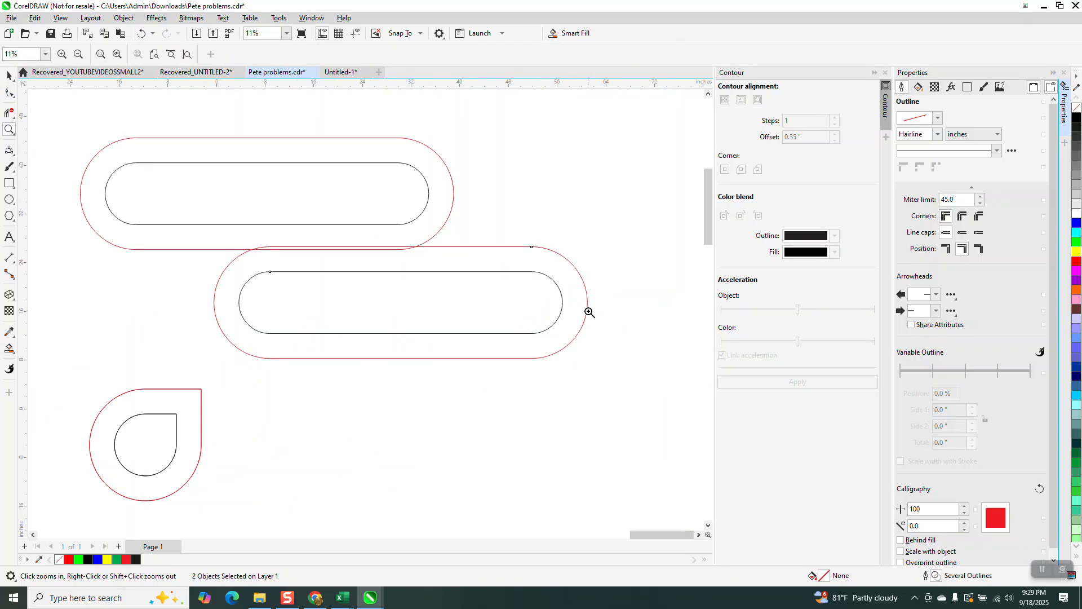
click(8, 75)
click(259, 160)
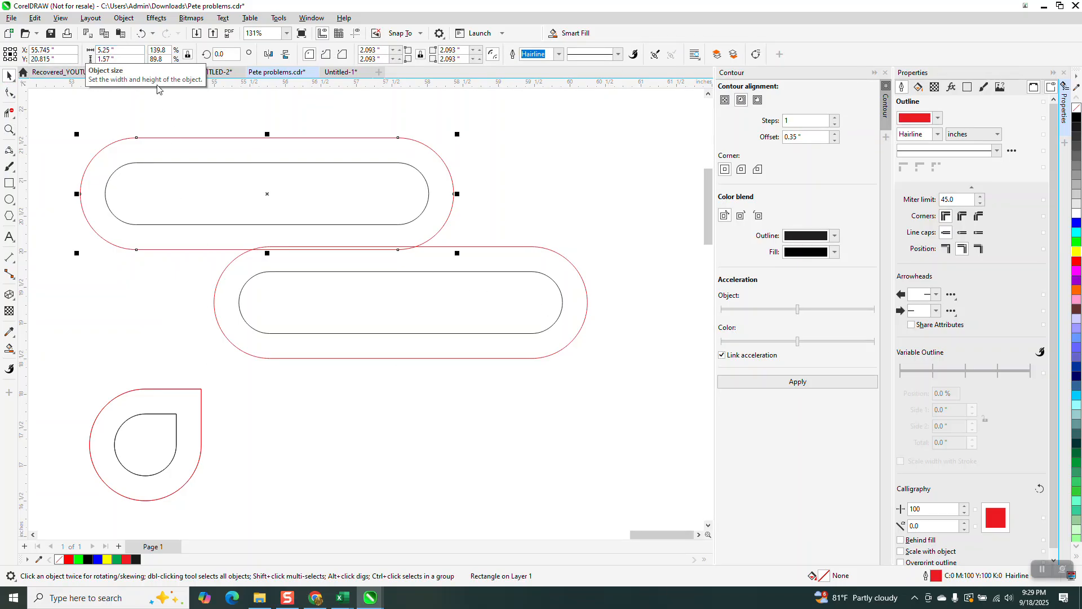
Step: Switch the document units to millimeters and reselect the upper red rounded rectangle to check its size
click(367, 127)
click(347, 57)
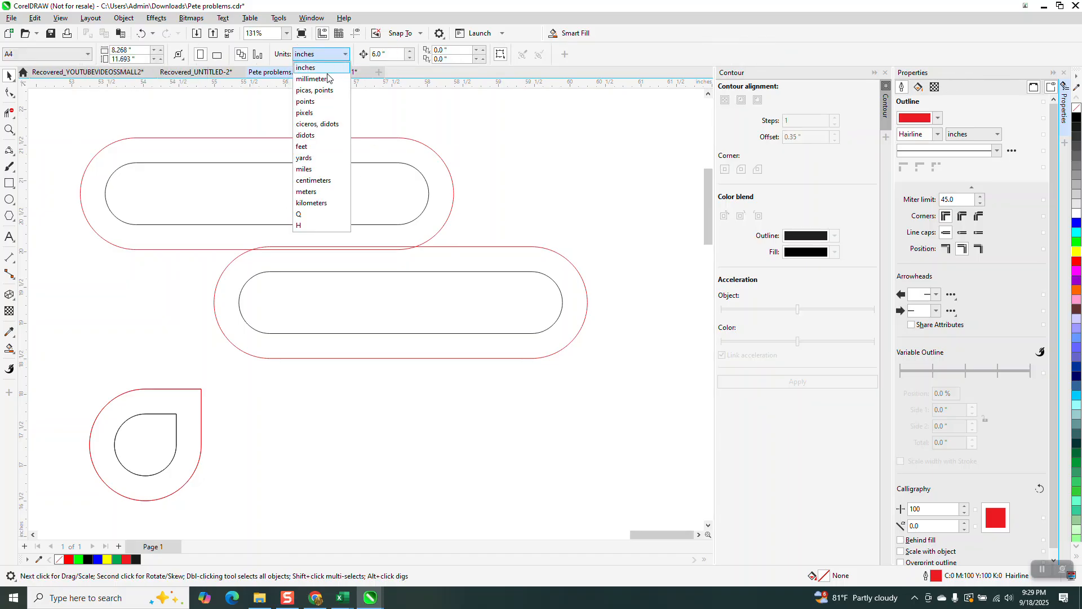
click(311, 77)
click(351, 139)
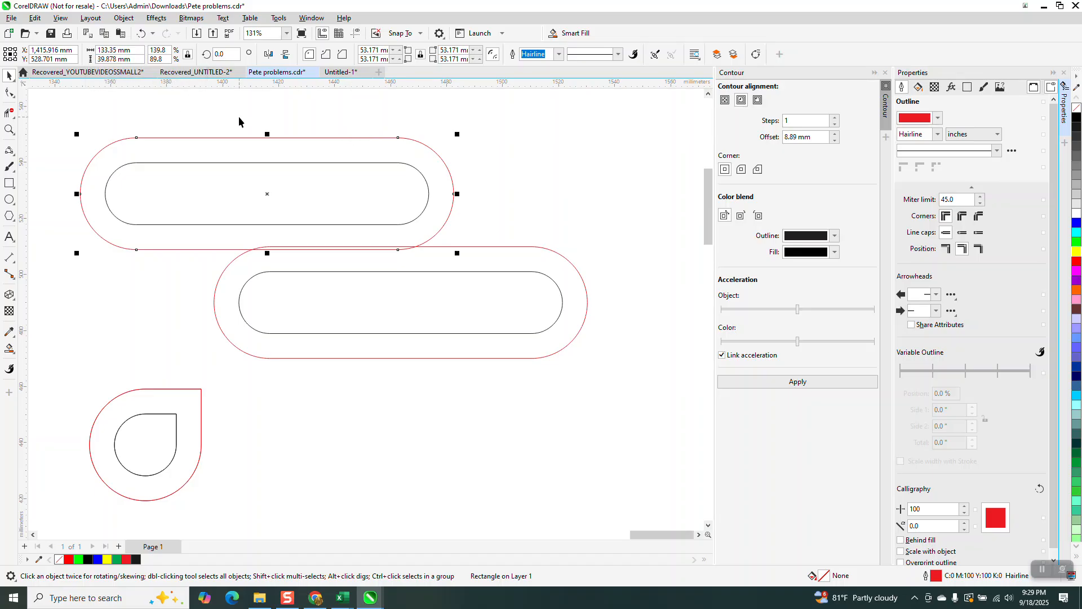
Step: Close the Contour and Properties dockers to free up the drawing area
scroll(333, 131, down, 2)
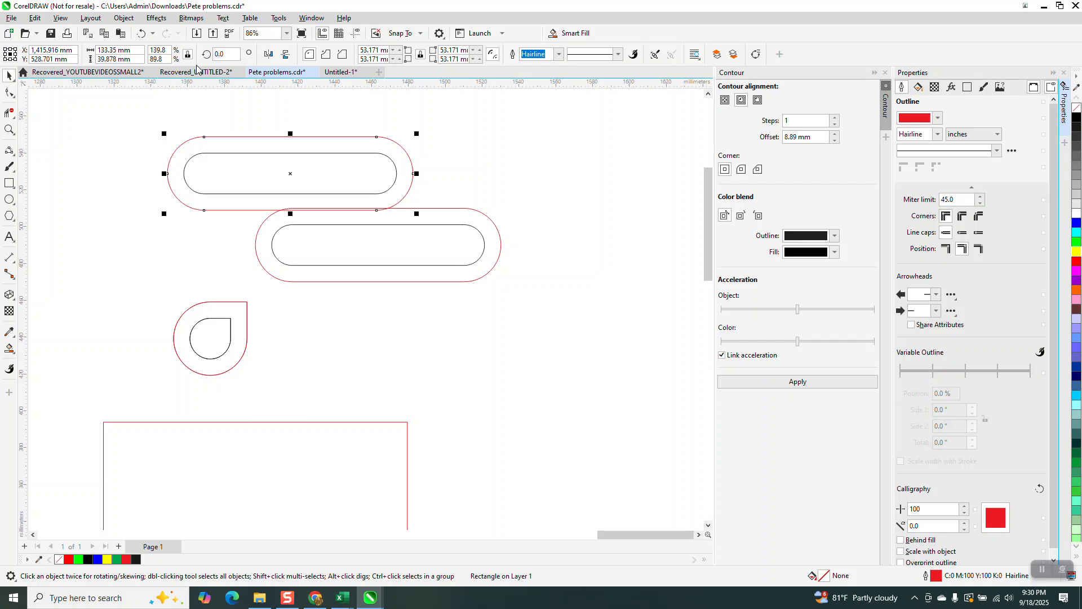
scroll(302, 224, down, 1)
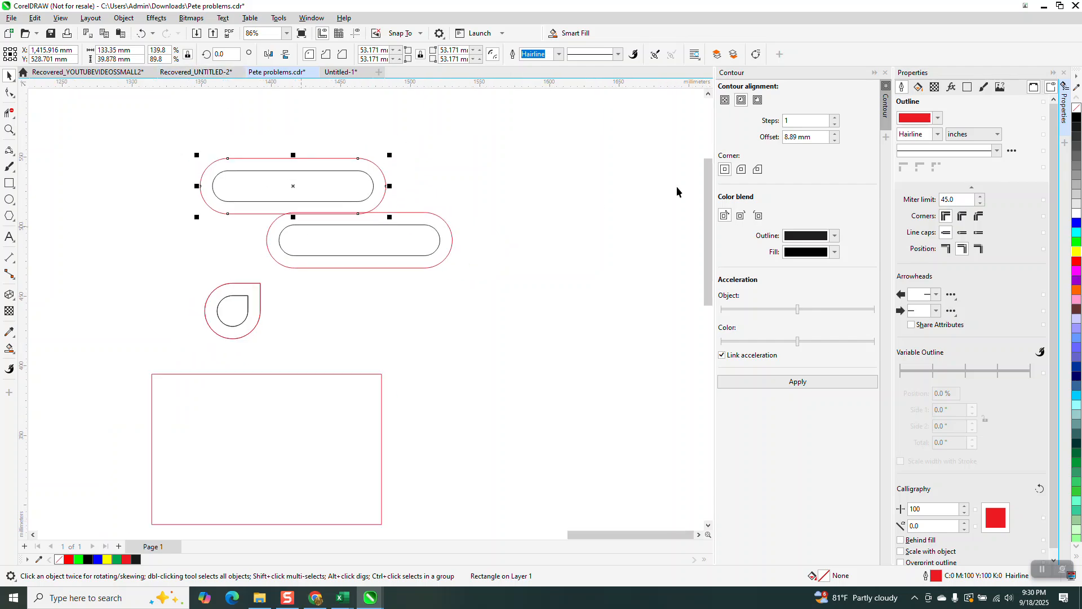
click(885, 72)
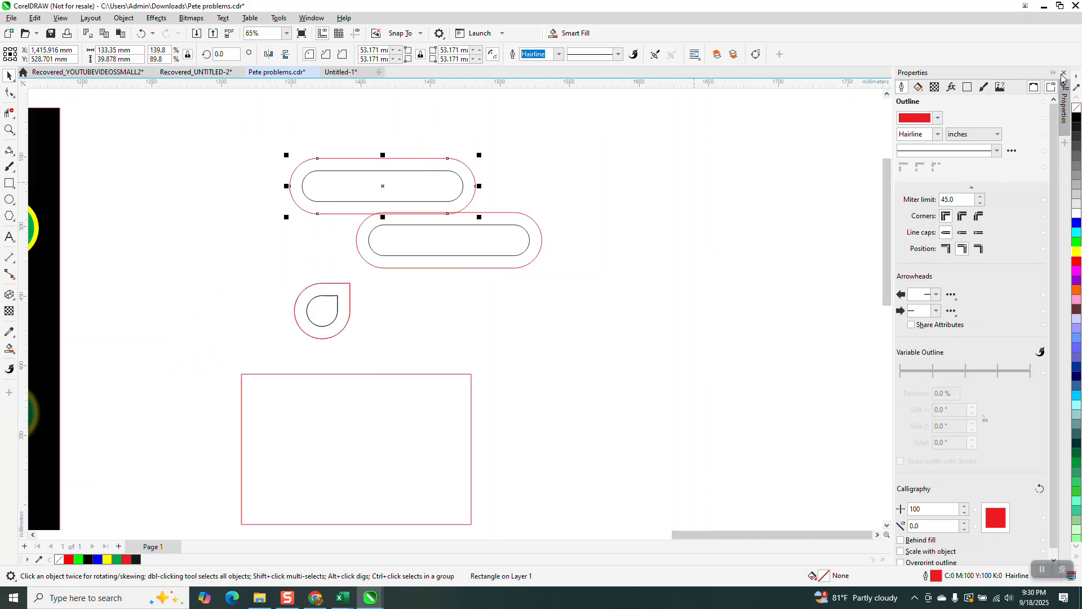
scroll(387, 213, down, 4)
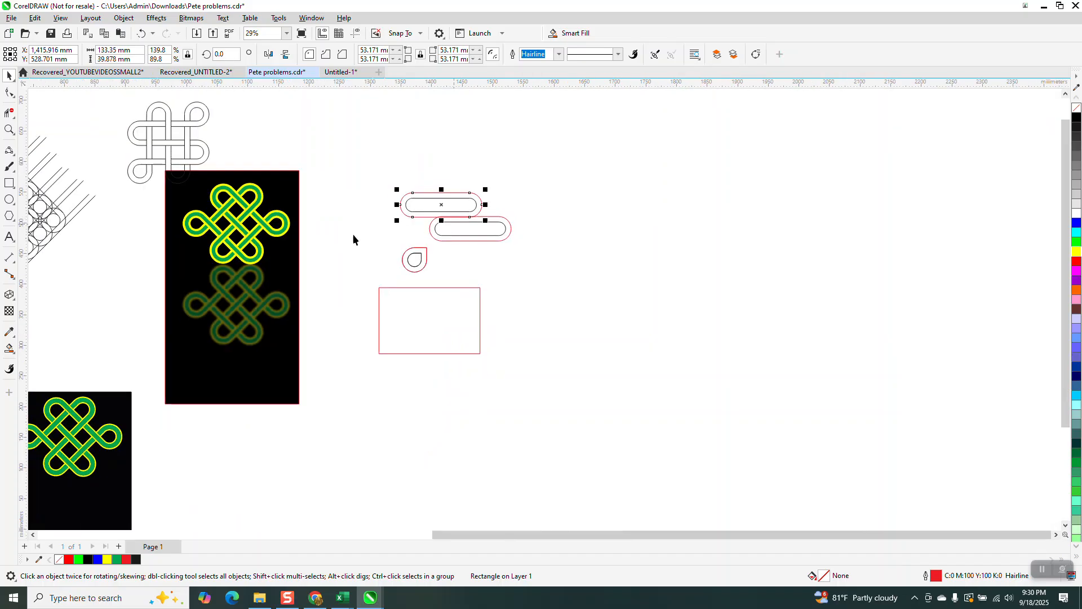
Step: Examine the knot and its blurred reflection alongside the construction grid and template shapes
click(9, 131)
drag(165, 171, 380, 395)
scroll(401, 374, down, 4)
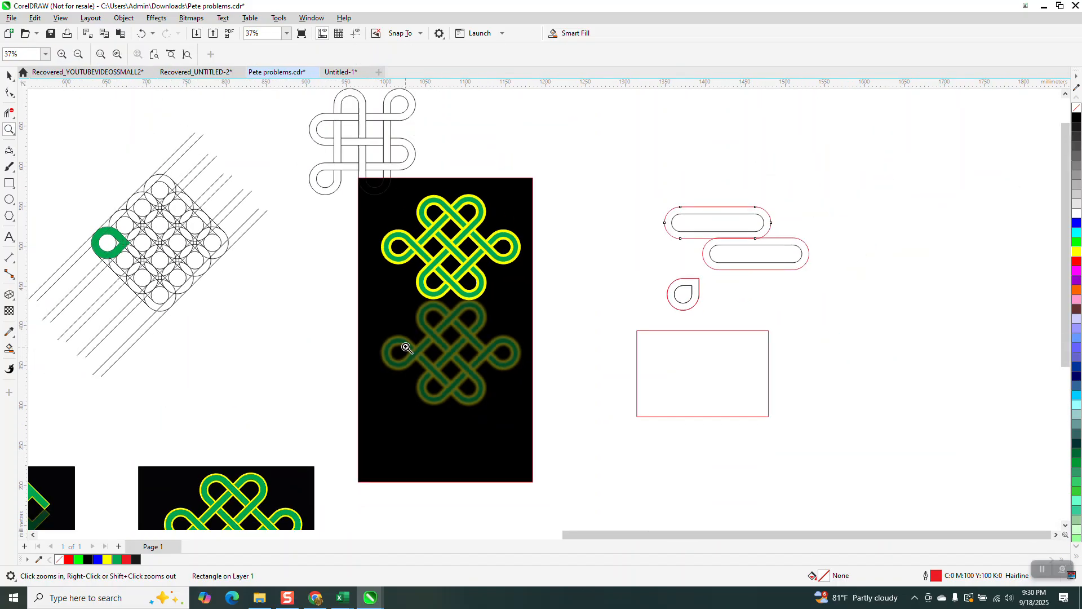